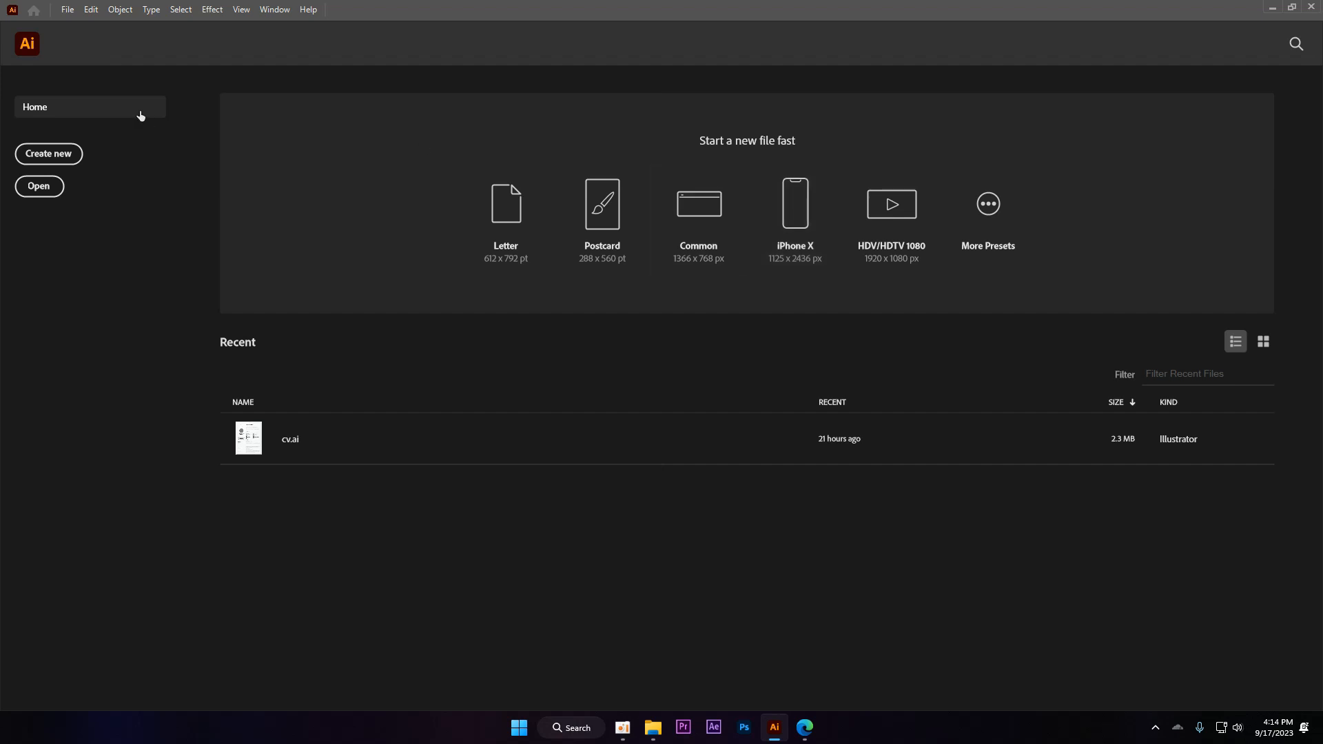
# - Start a new document and examine the Mobile, Web, Print, Film & Video and Art & Illustration presets before returning to the recent ones
pyautogui.click(77, 154)
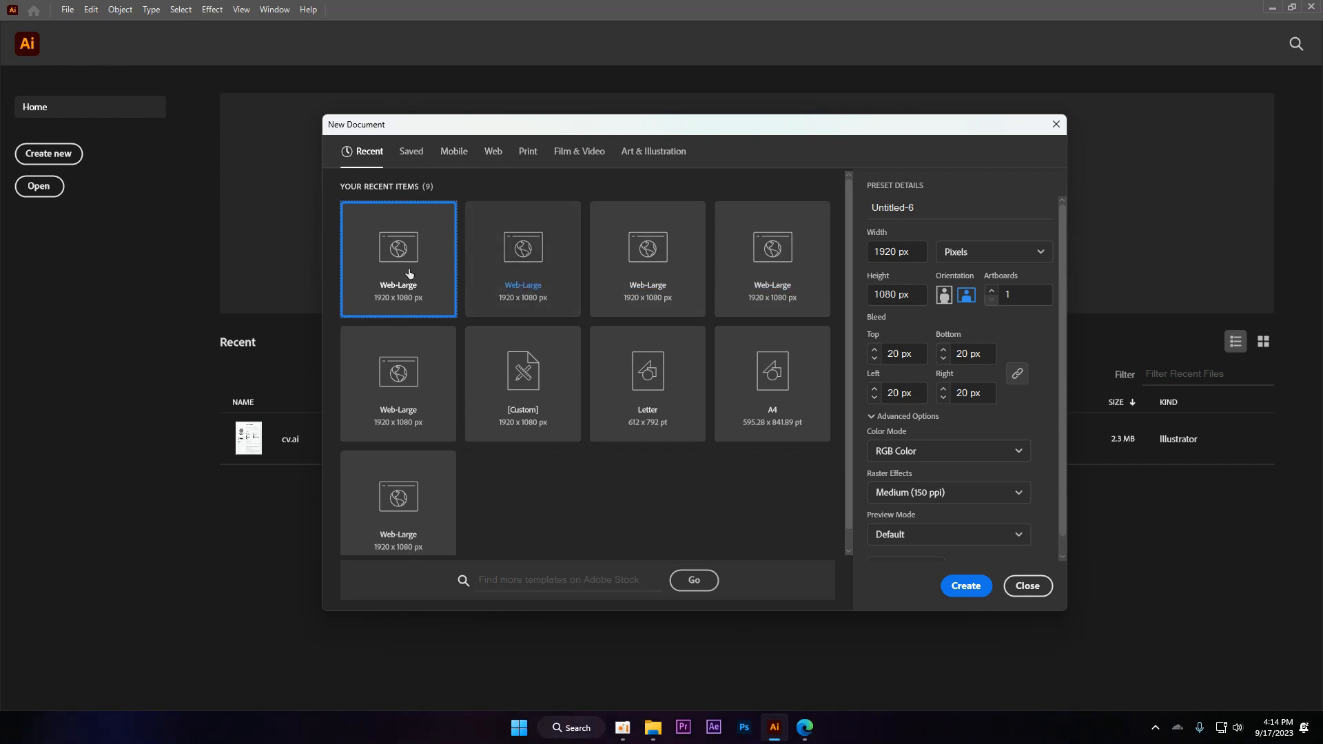
pyautogui.click(454, 153)
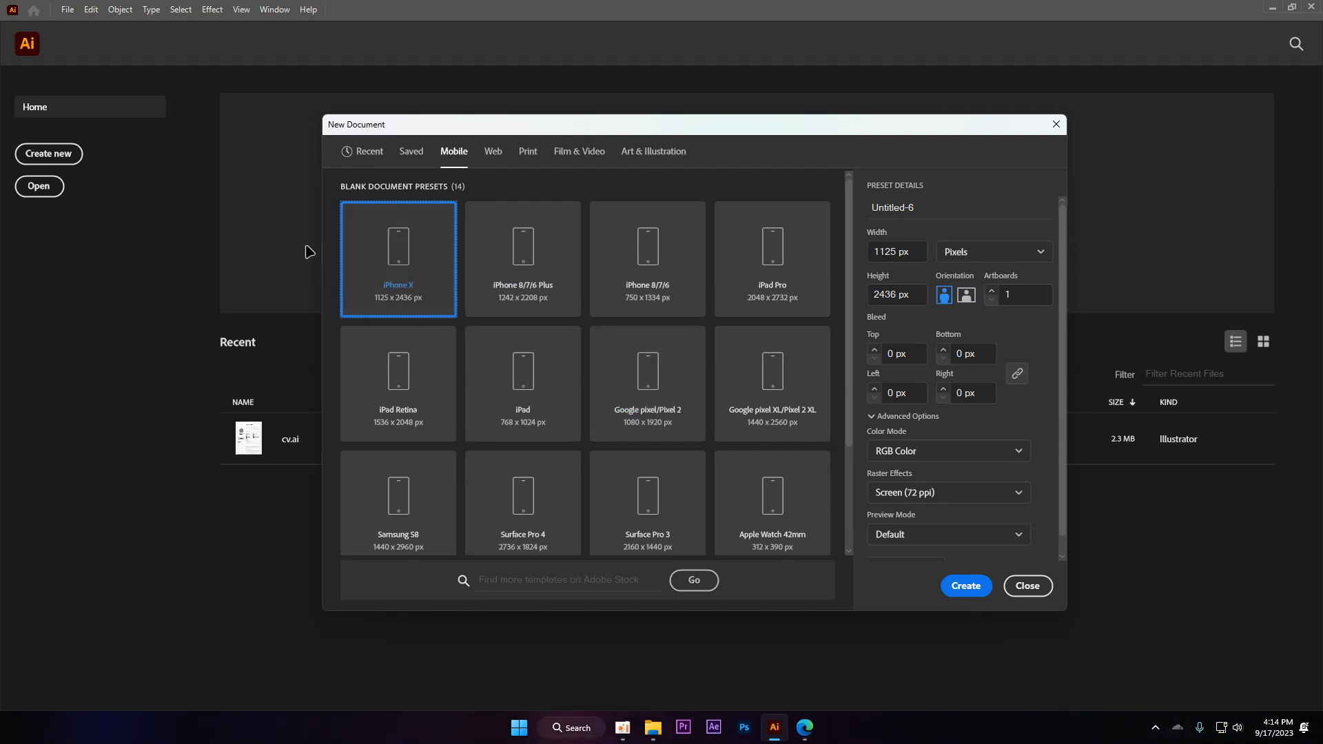
pyautogui.scroll(-3, 762, 262)
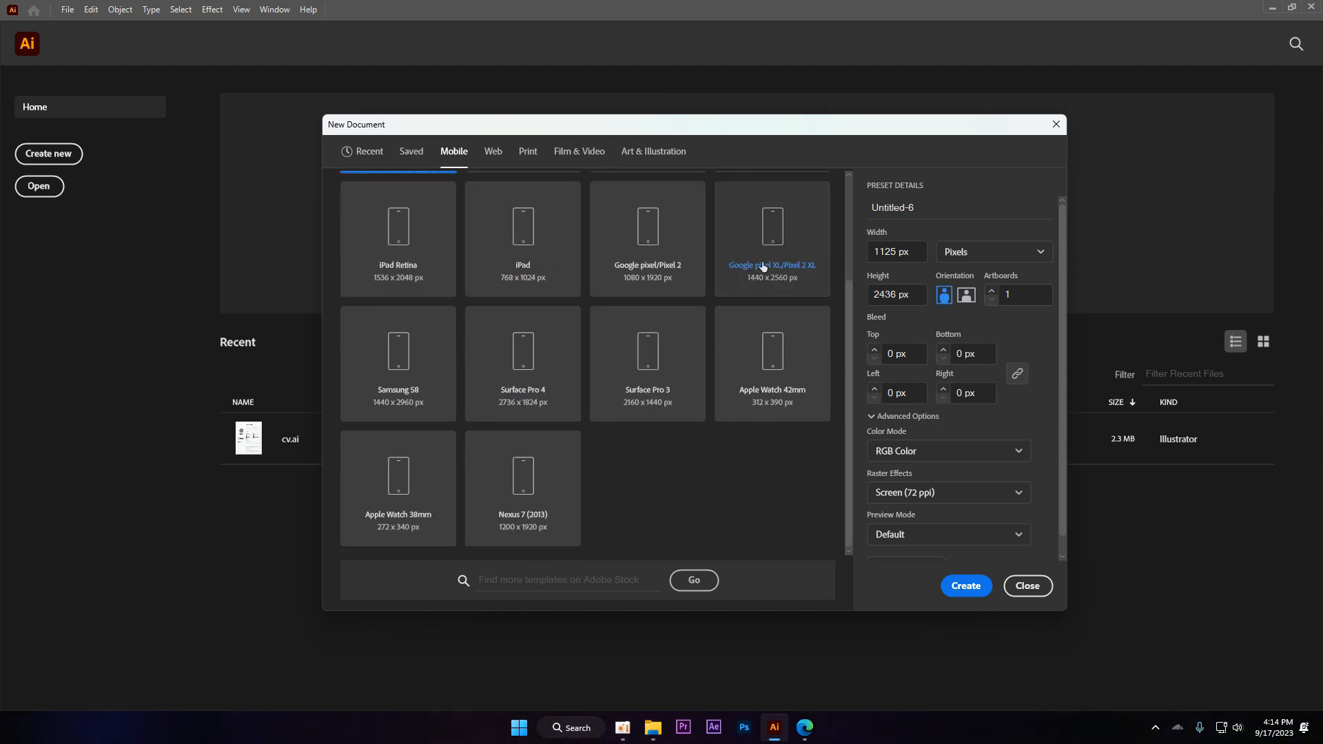
pyautogui.scroll(3, 762, 262)
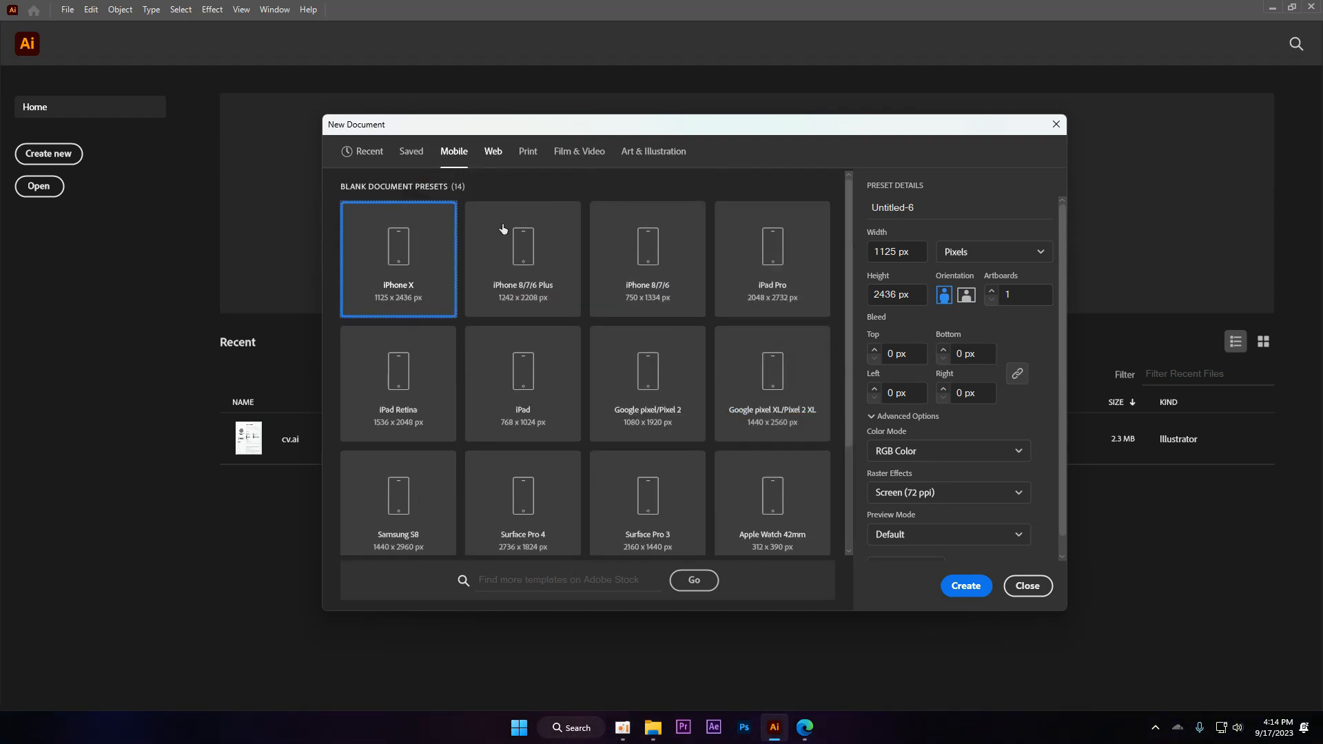
pyautogui.click(493, 153)
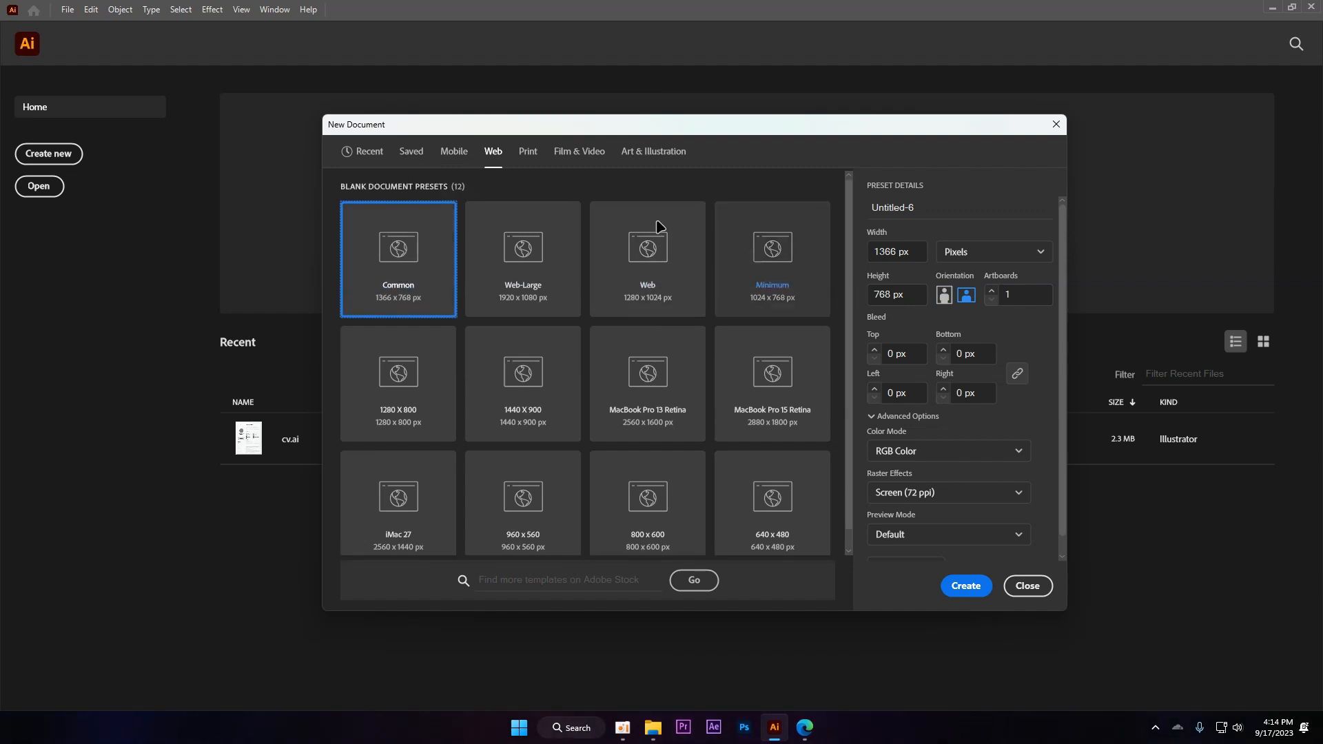
pyautogui.click(525, 154)
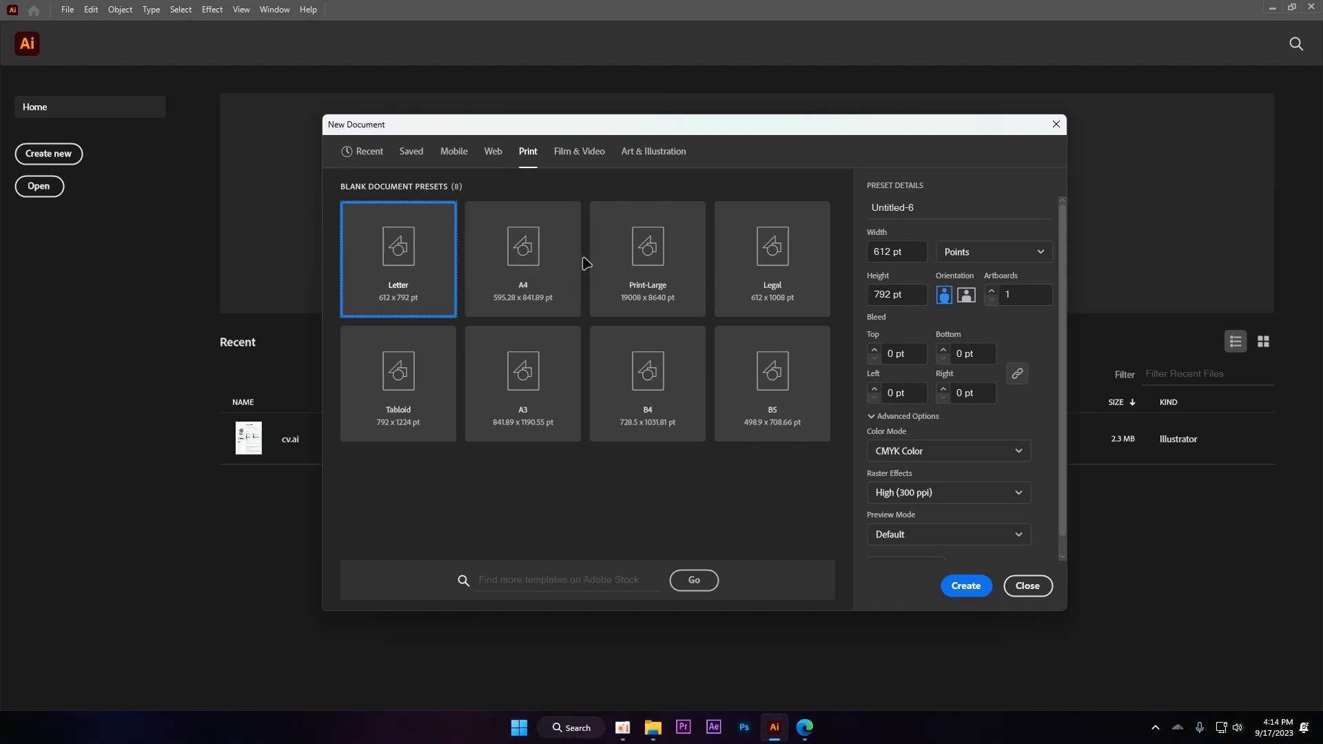
pyautogui.click(597, 155)
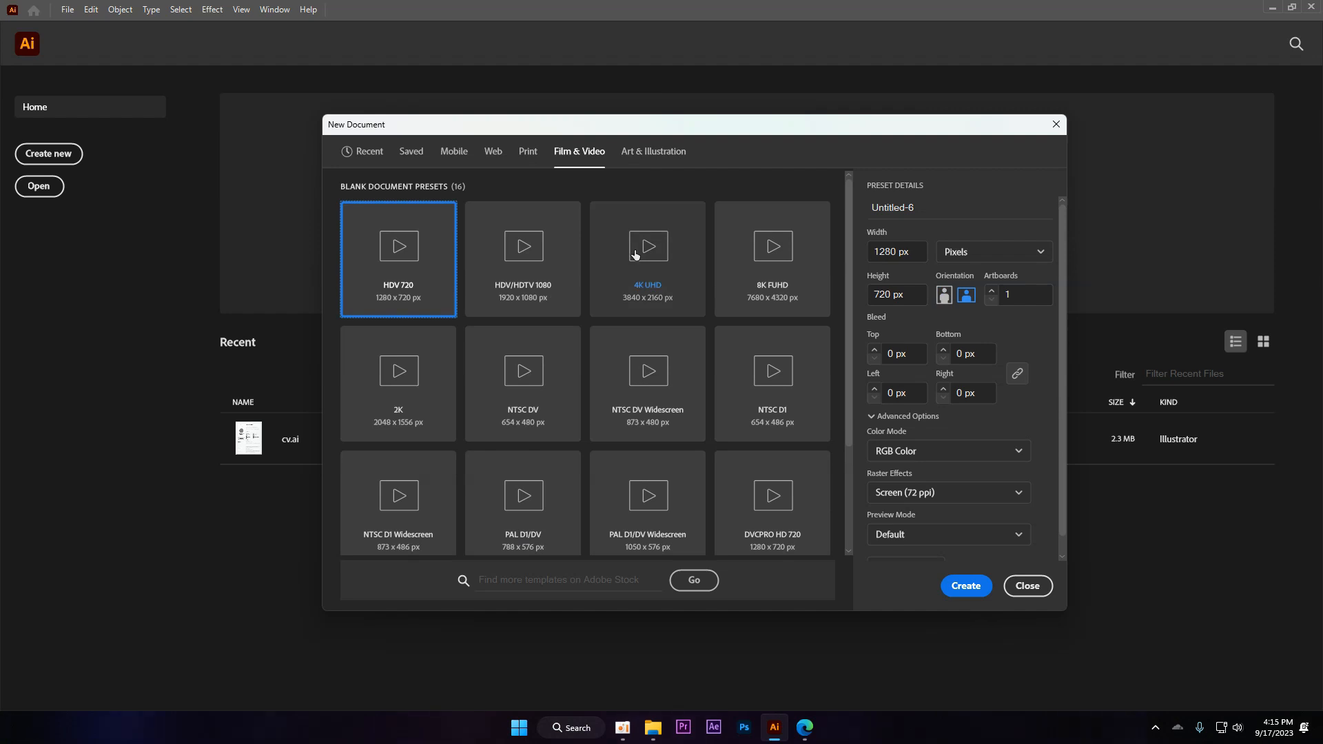
pyautogui.scroll(-2, 582, 283)
pyautogui.click(653, 151)
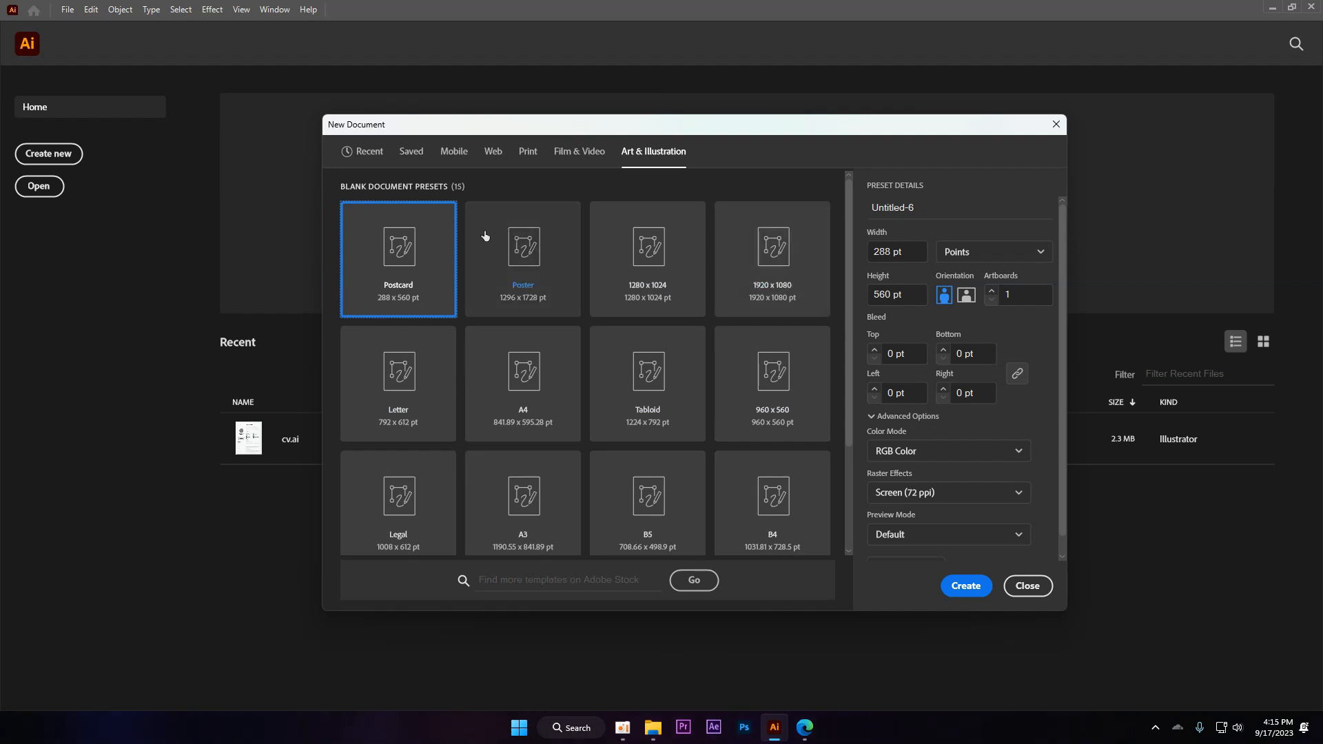
pyautogui.click(352, 152)
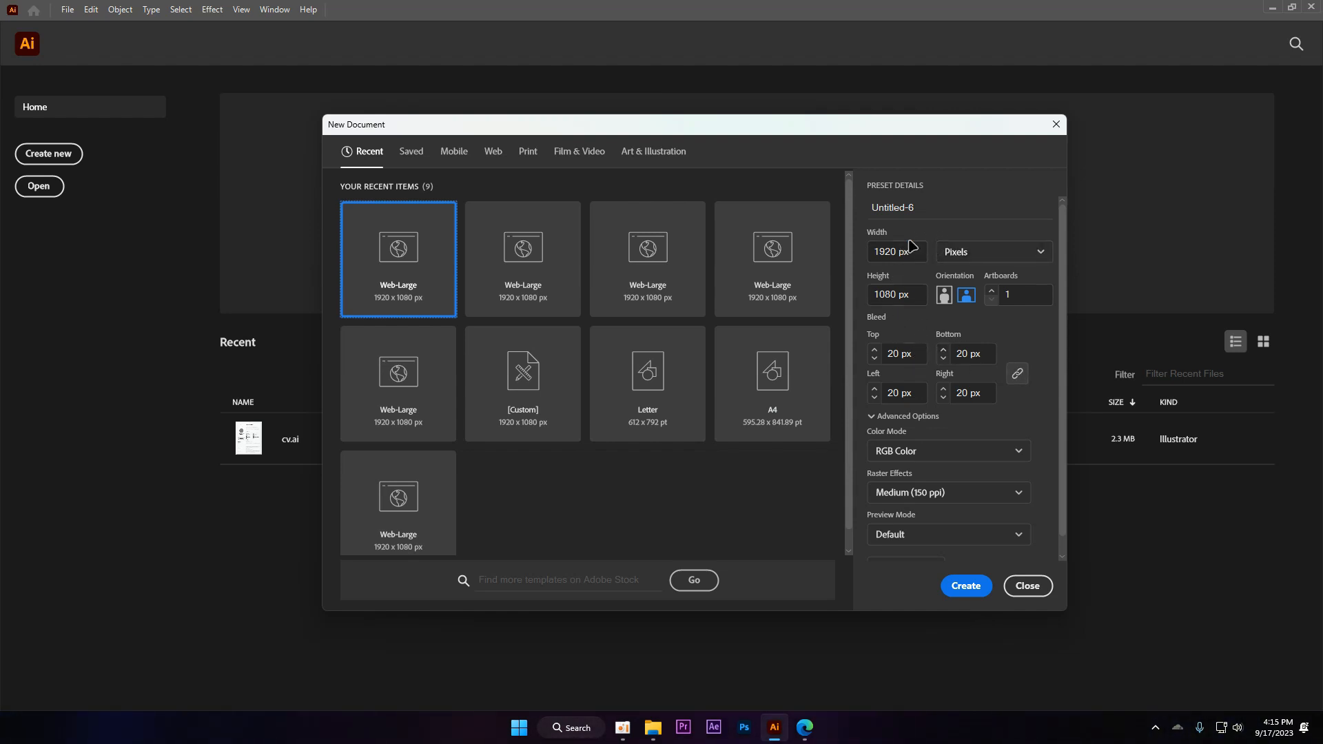
# - Name the new document "practice 1"
pyautogui.click(921, 201)
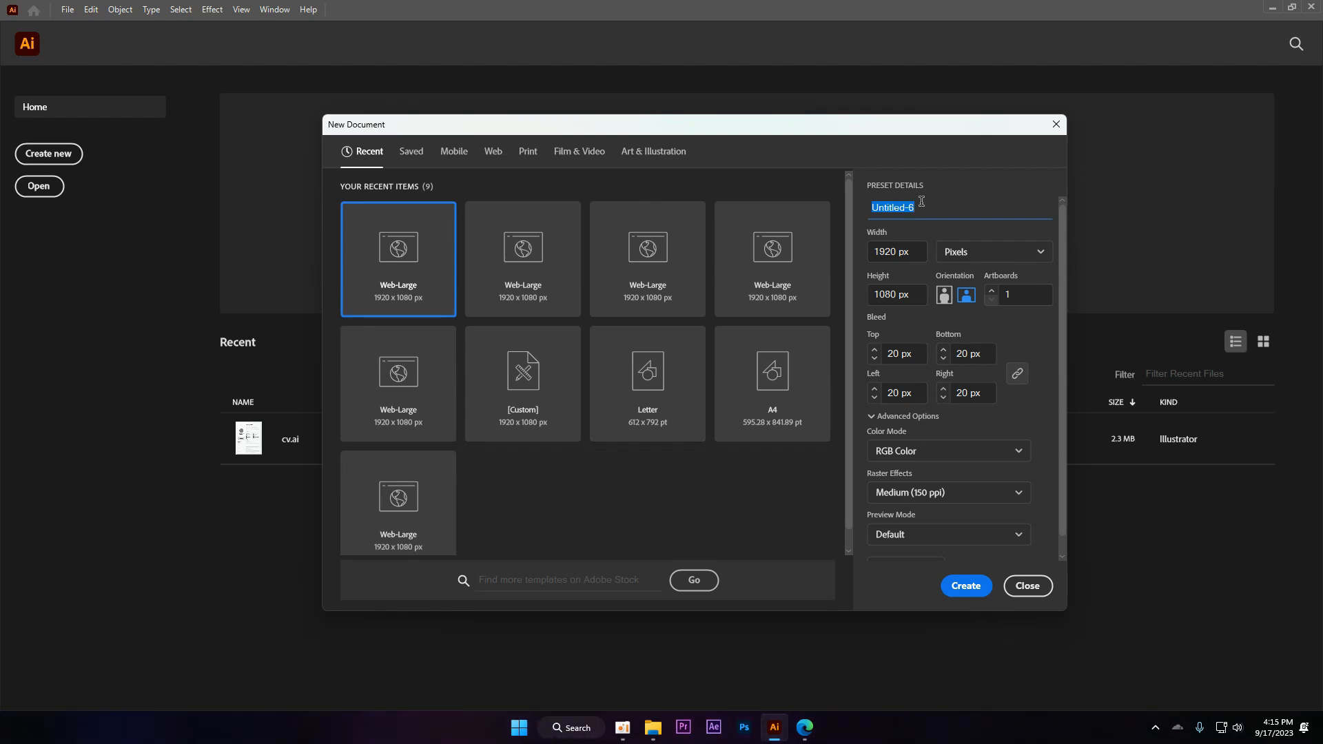
pyautogui.press('BackSpace')
pyautogui.write('atiq')
pyautogui.doubleClick(902, 217)
pyautogui.write('practice 1')
# - Set the document's width to 1920 px and its height to 1080 px
pyautogui.moveTo(889, 234); pyautogui.dragTo(882, 277)
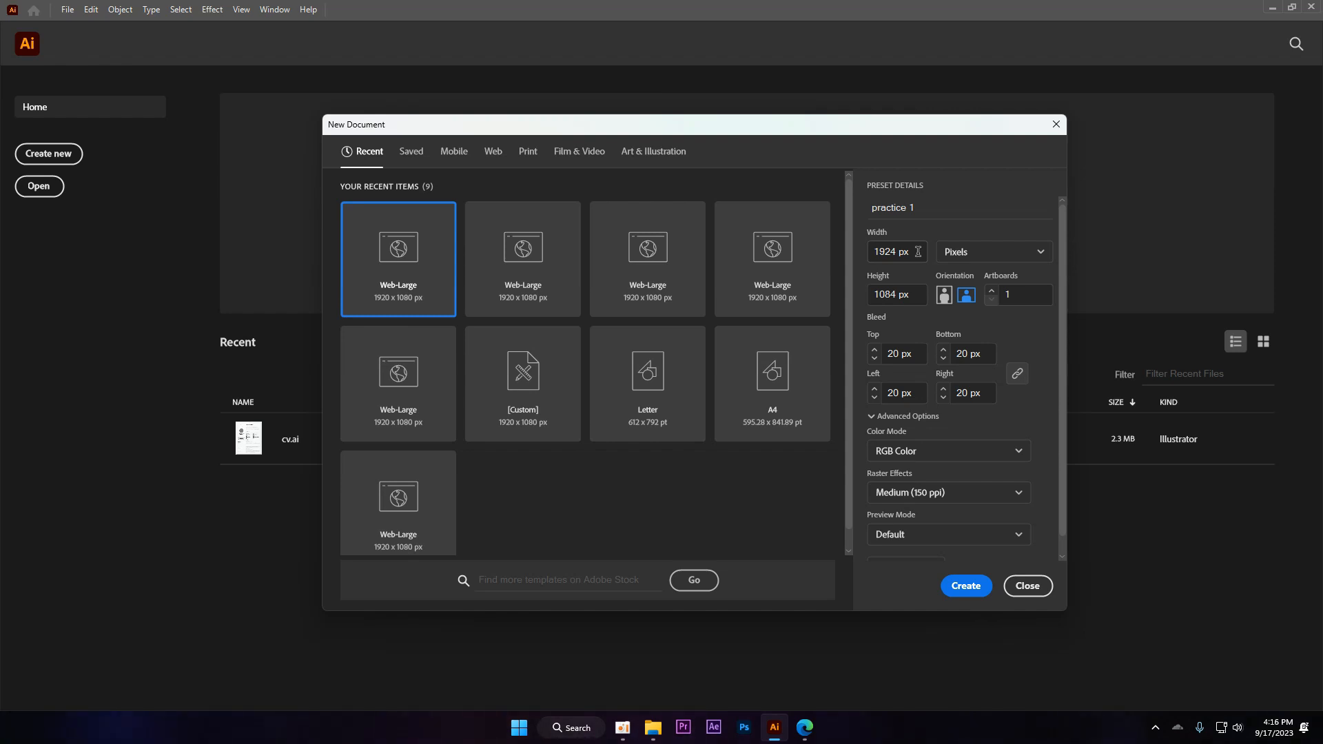
pyautogui.moveTo(918, 252); pyautogui.dragTo(846, 251)
pyautogui.press('Tab')
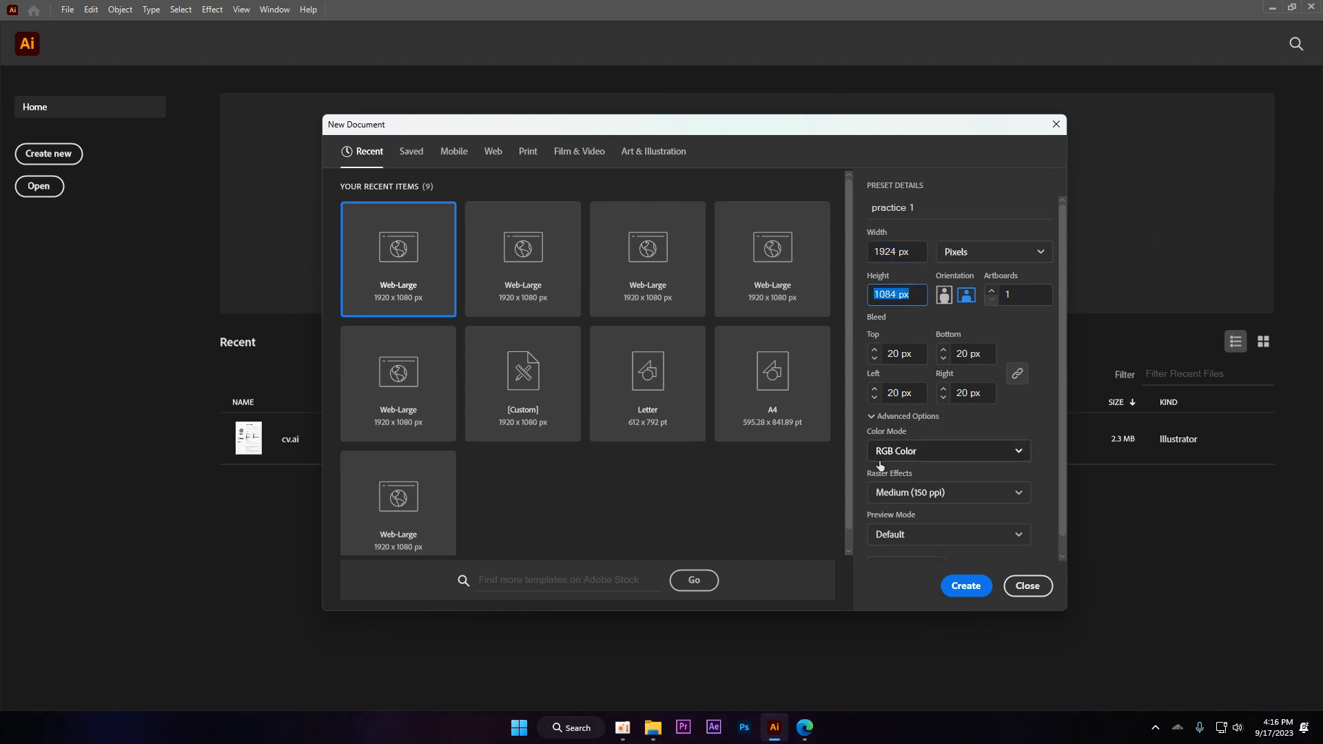
pyautogui.moveTo(920, 249); pyautogui.dragTo(815, 249)
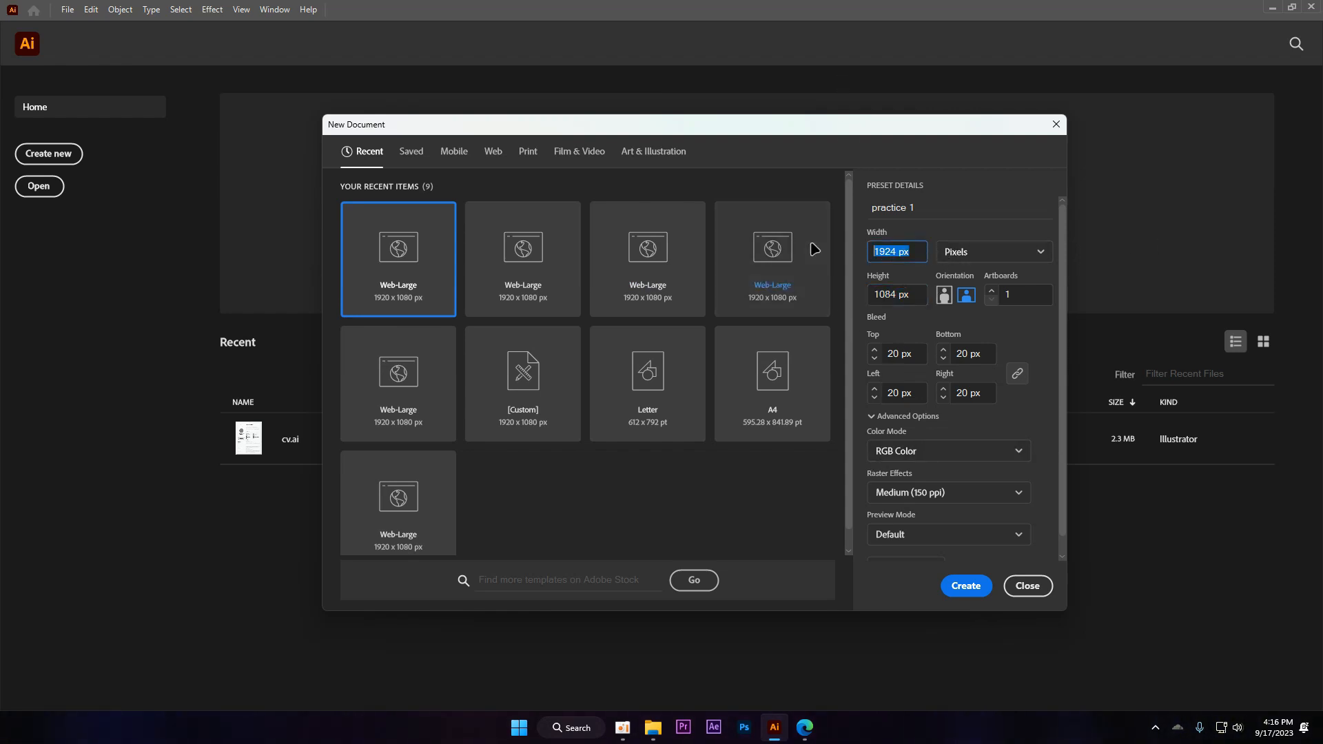
pyautogui.write('1')
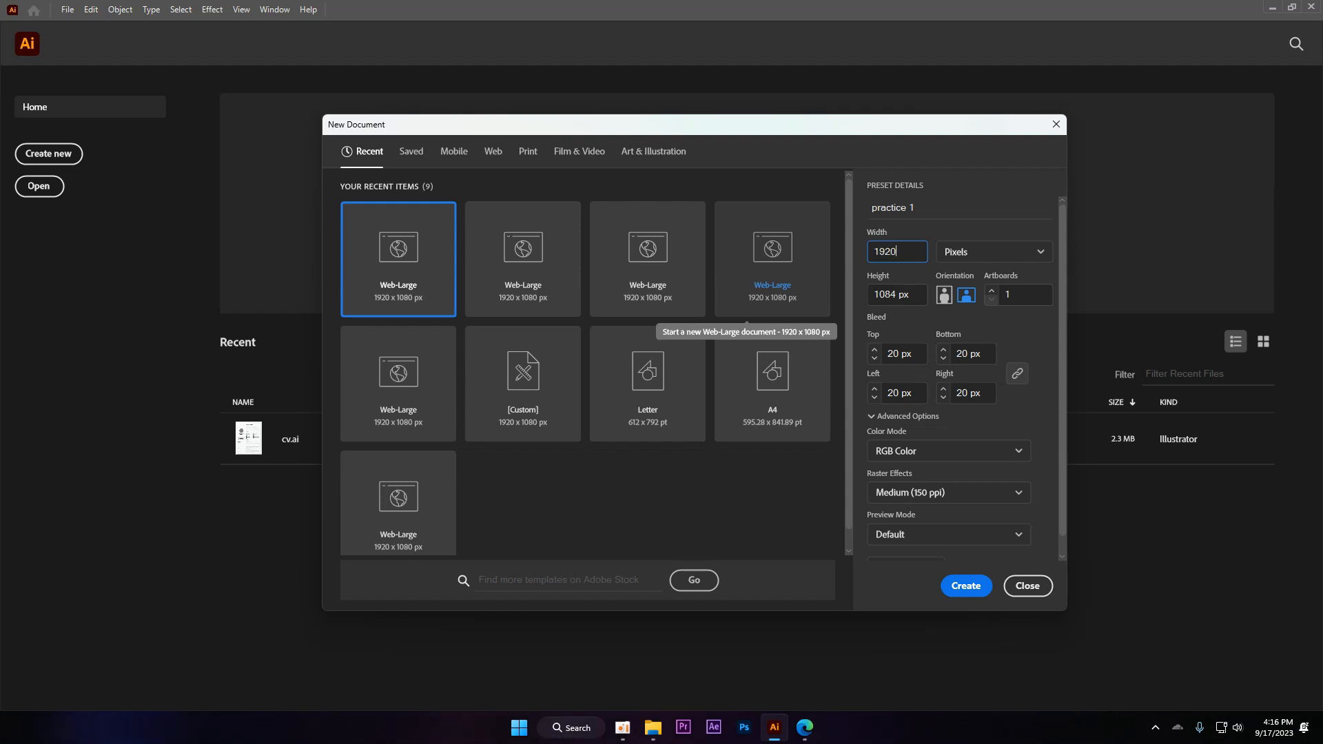
pyautogui.write('920')
pyautogui.click(920, 287)
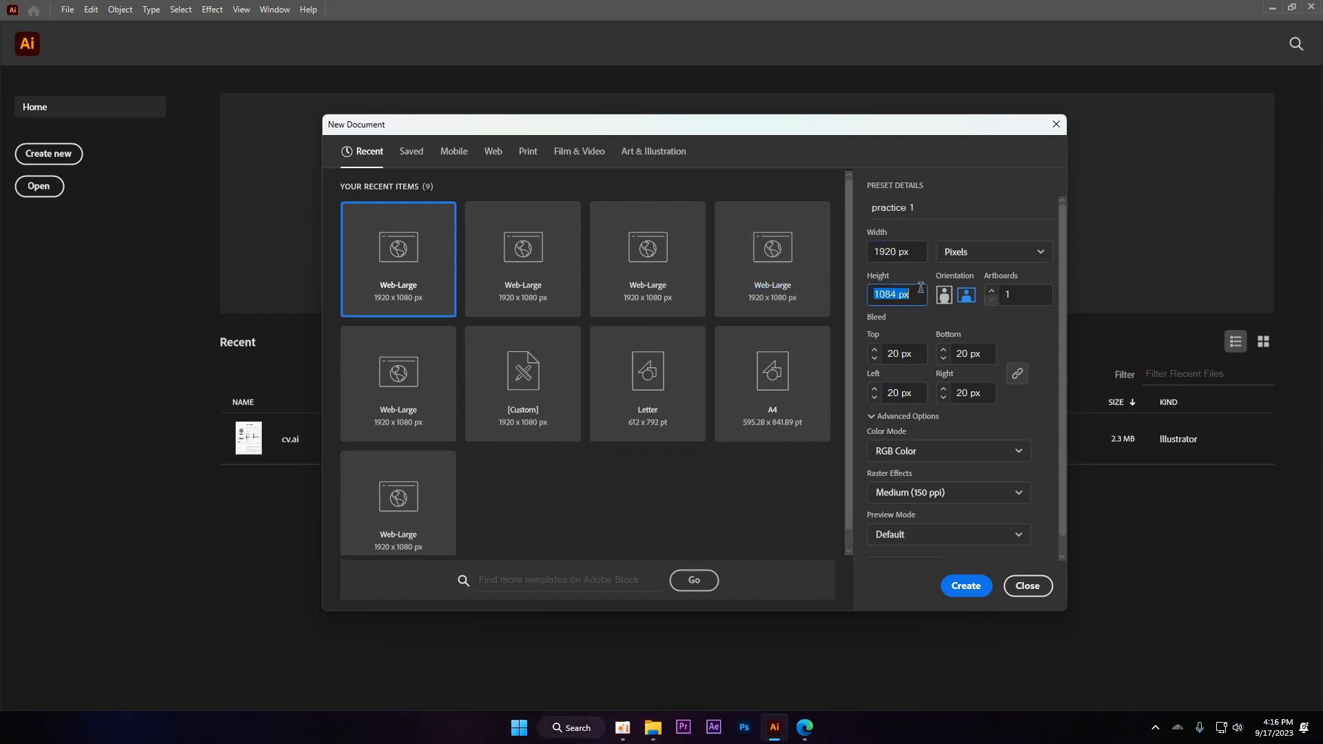
pyautogui.write('1080')
# - Set the bleed to 0 px on all four sides and unlink the bleed values
pyautogui.moveTo(892, 350); pyautogui.dragTo(730, 341)
pyautogui.write('0')
pyautogui.click(1016, 373)
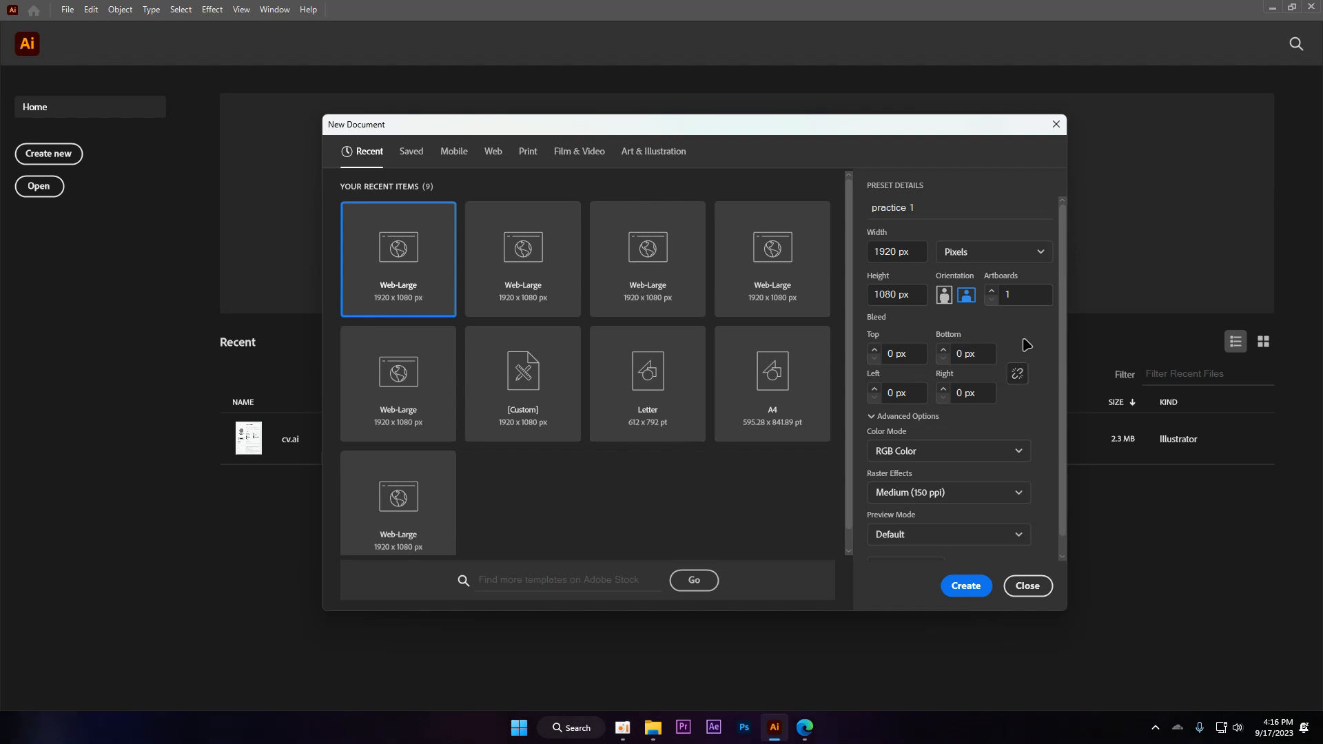
# - Try the portrait orientation for the document and return it to landscape
pyautogui.click(943, 295)
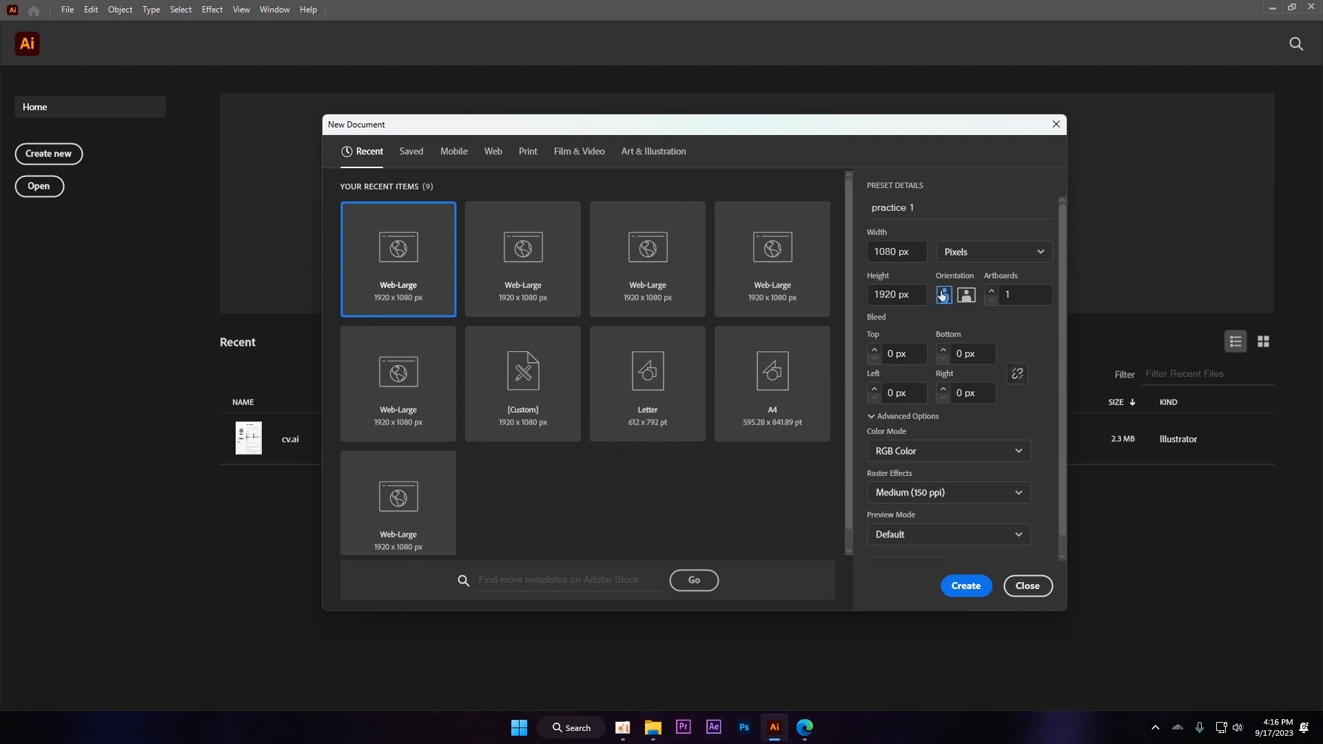
pyautogui.click(966, 295)
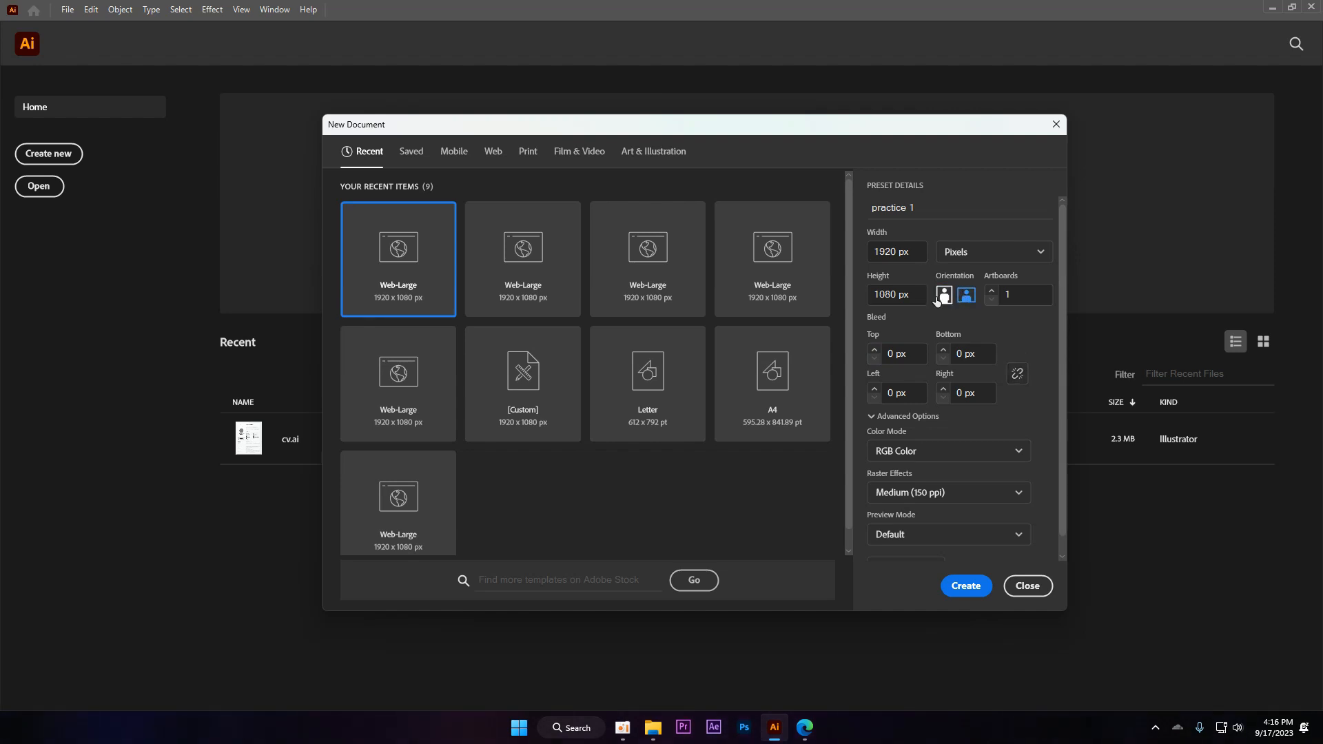
pyautogui.click(943, 296)
pyautogui.click(966, 295)
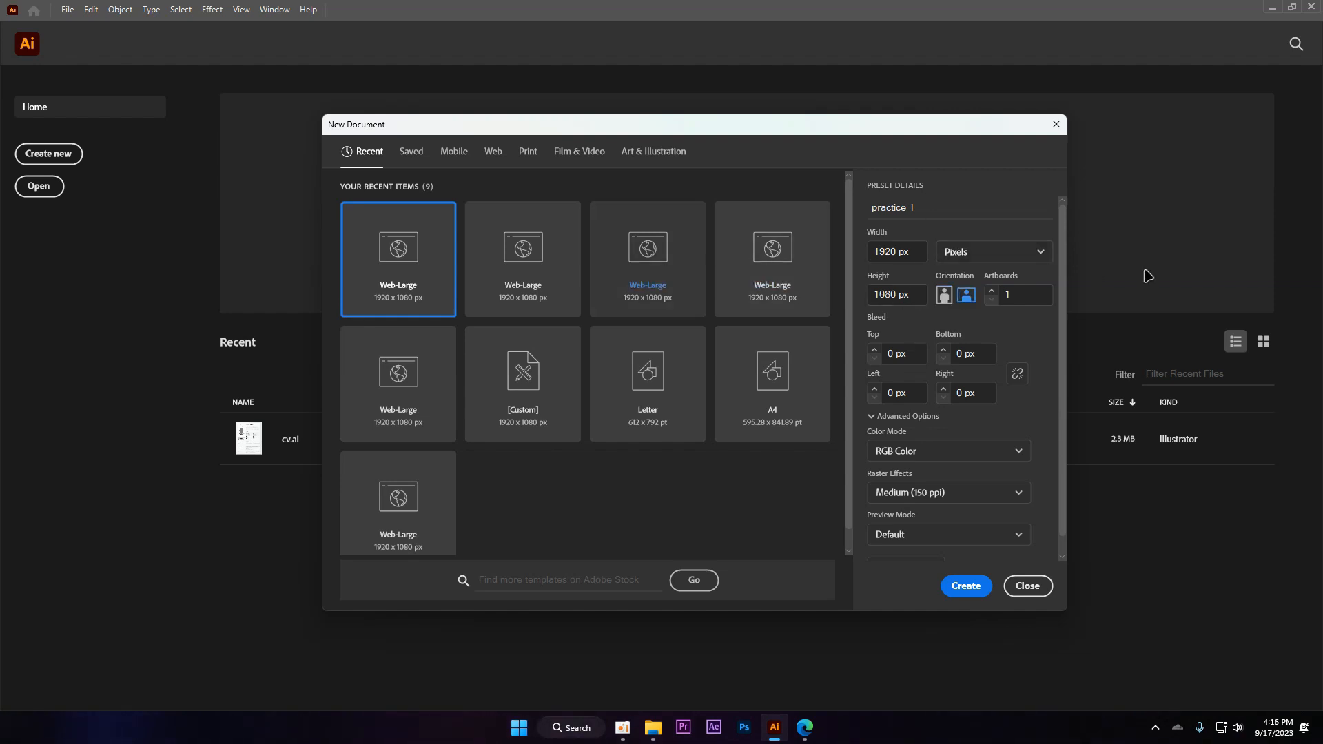
# - Create the "practice 1" document with a single artboard and close it after viewing the canvas
pyautogui.click(1001, 295)
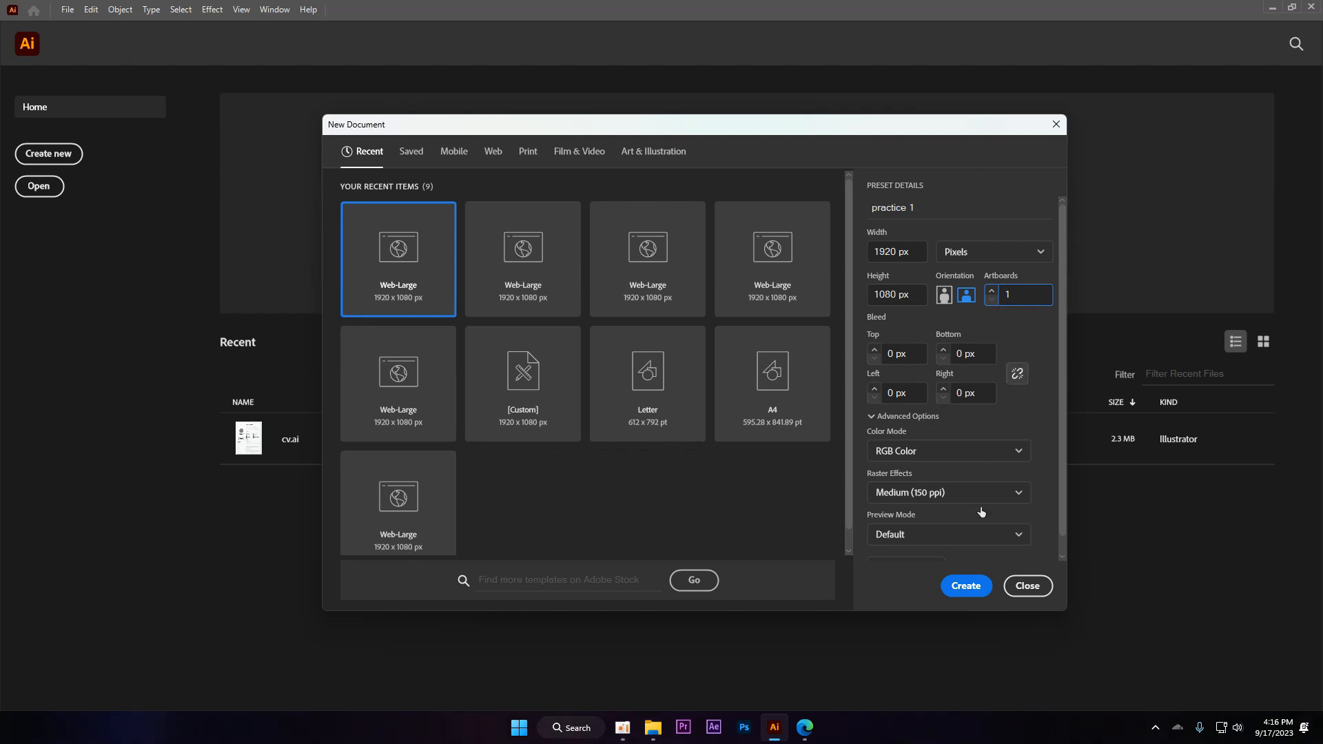
pyautogui.click(973, 587)
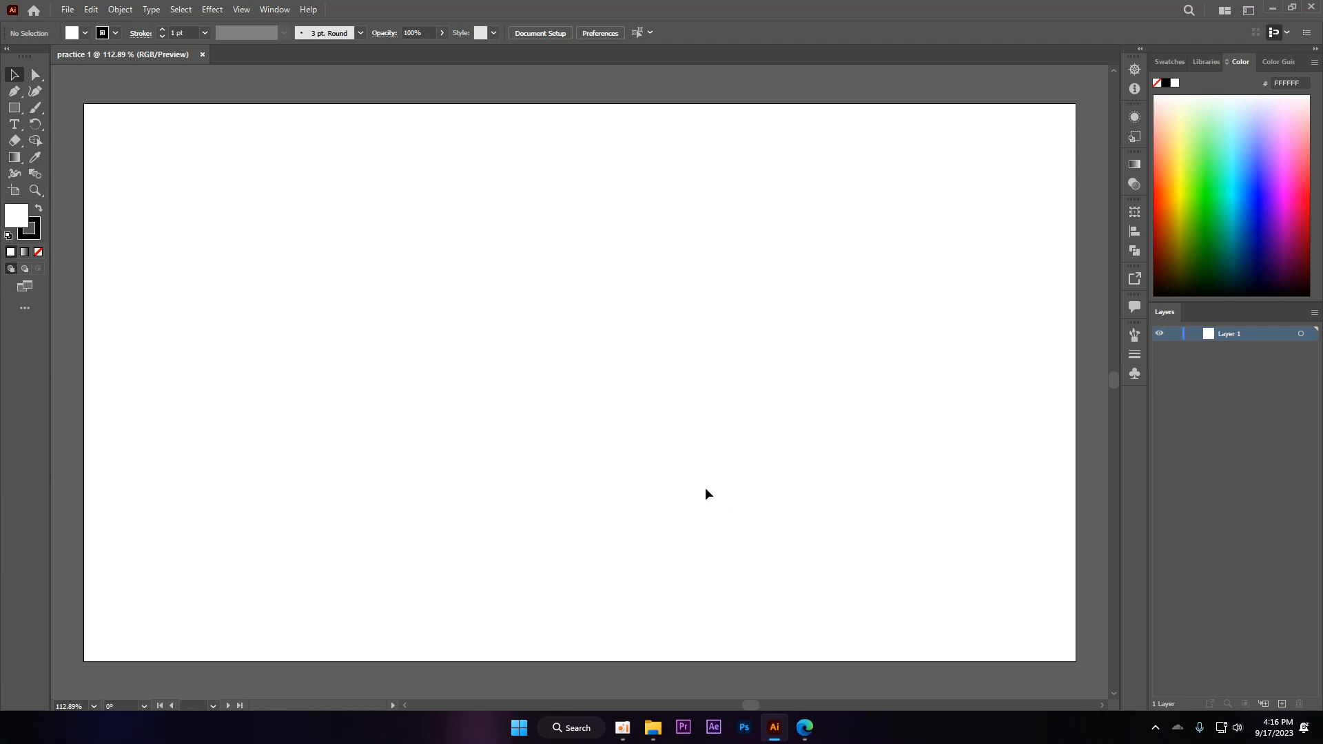
pyautogui.scroll(-3, 706, 489)
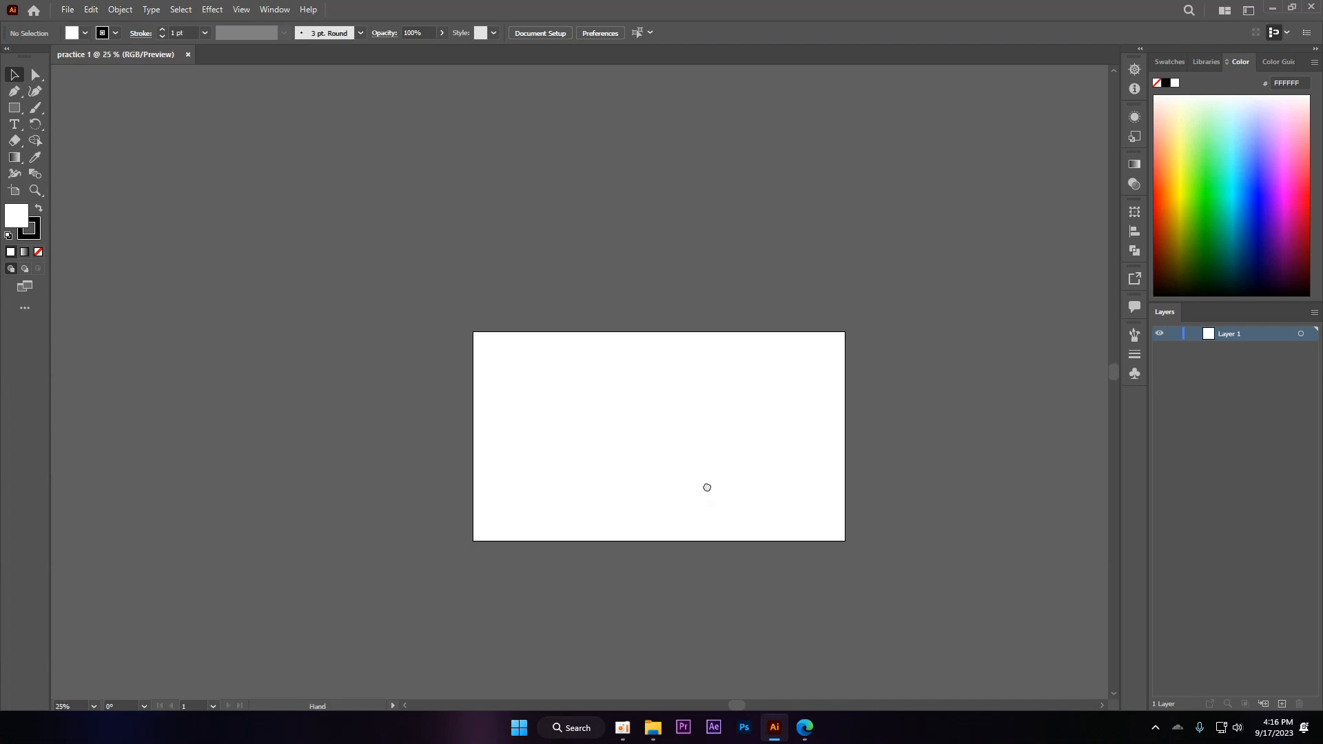
pyautogui.moveTo(707, 487); pyautogui.dragTo(557, 378)
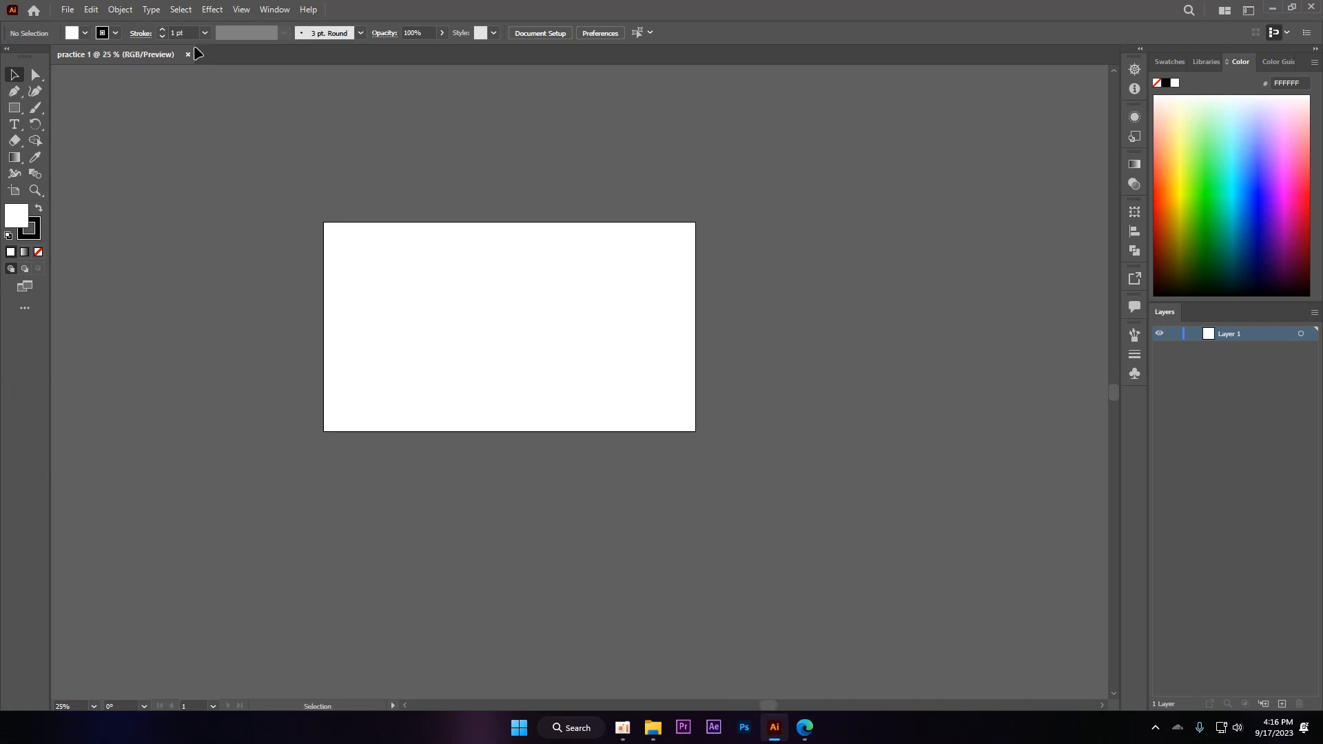
pyautogui.hotkey('ctrl', 'w')
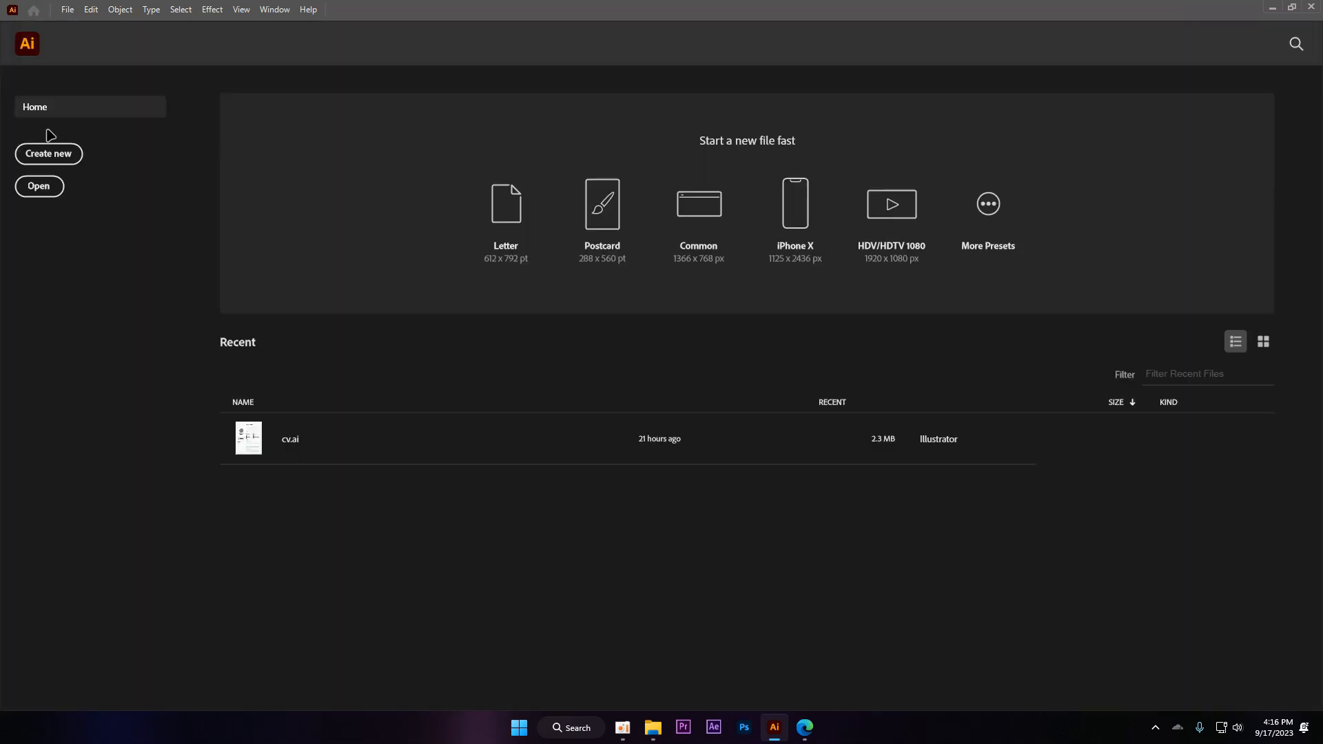
# - Create another 1920 x 1080 px document with 4 artboards
pyautogui.click(28, 151)
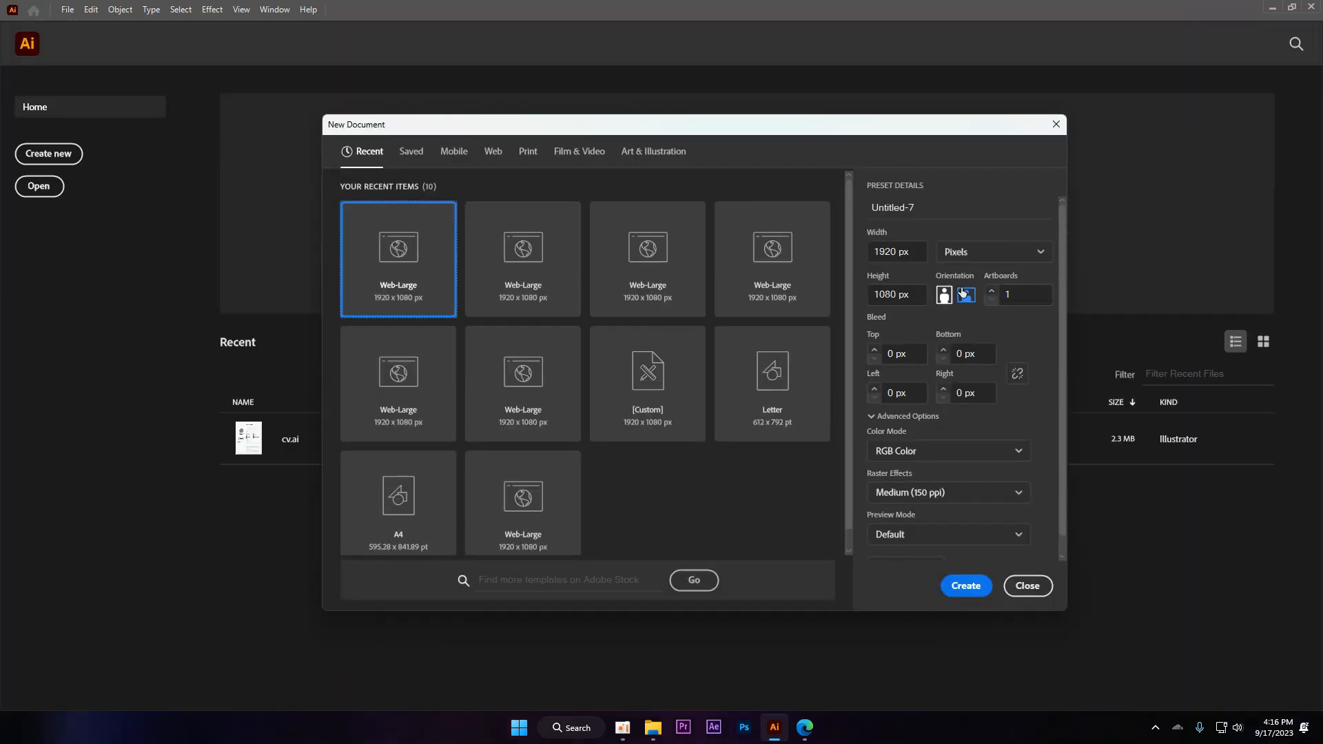
pyautogui.click(988, 293)
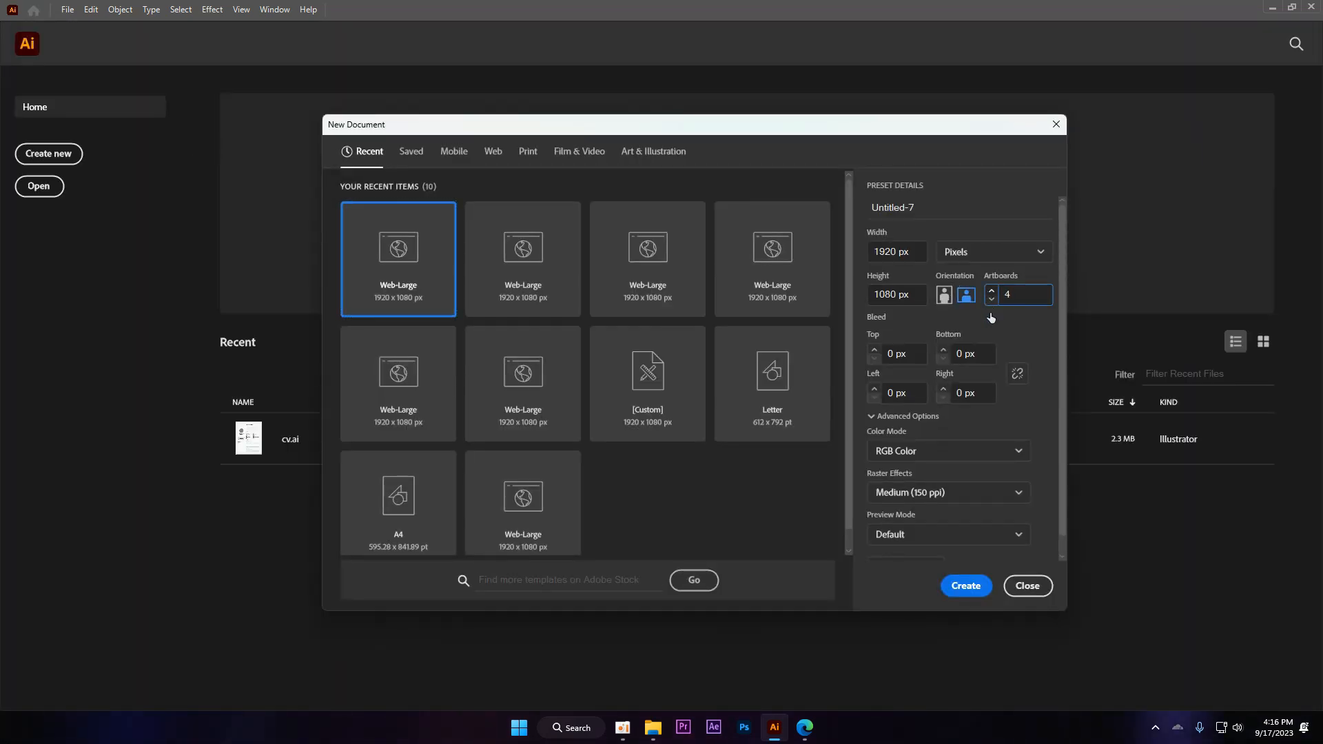
pyautogui.click(971, 590)
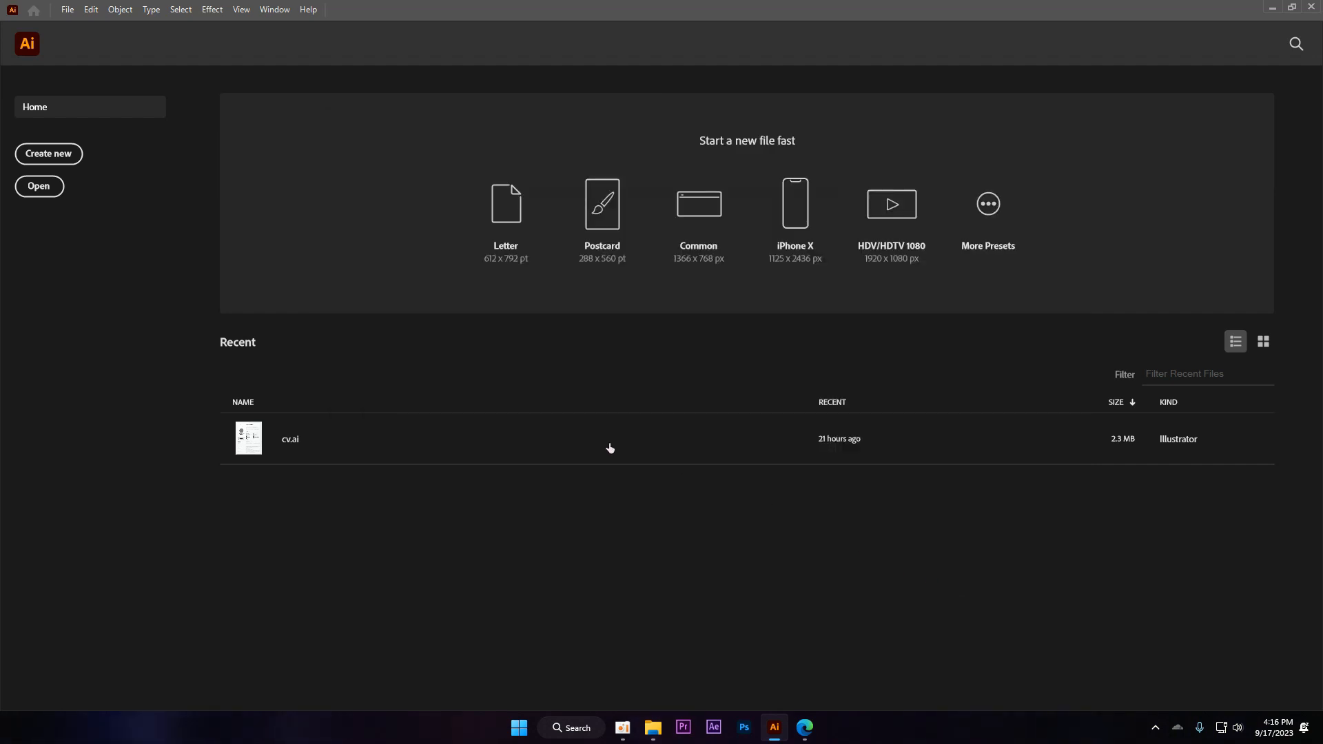
# - Examine how the four artboards are laid out on the canvas and close the document
pyautogui.press('z')
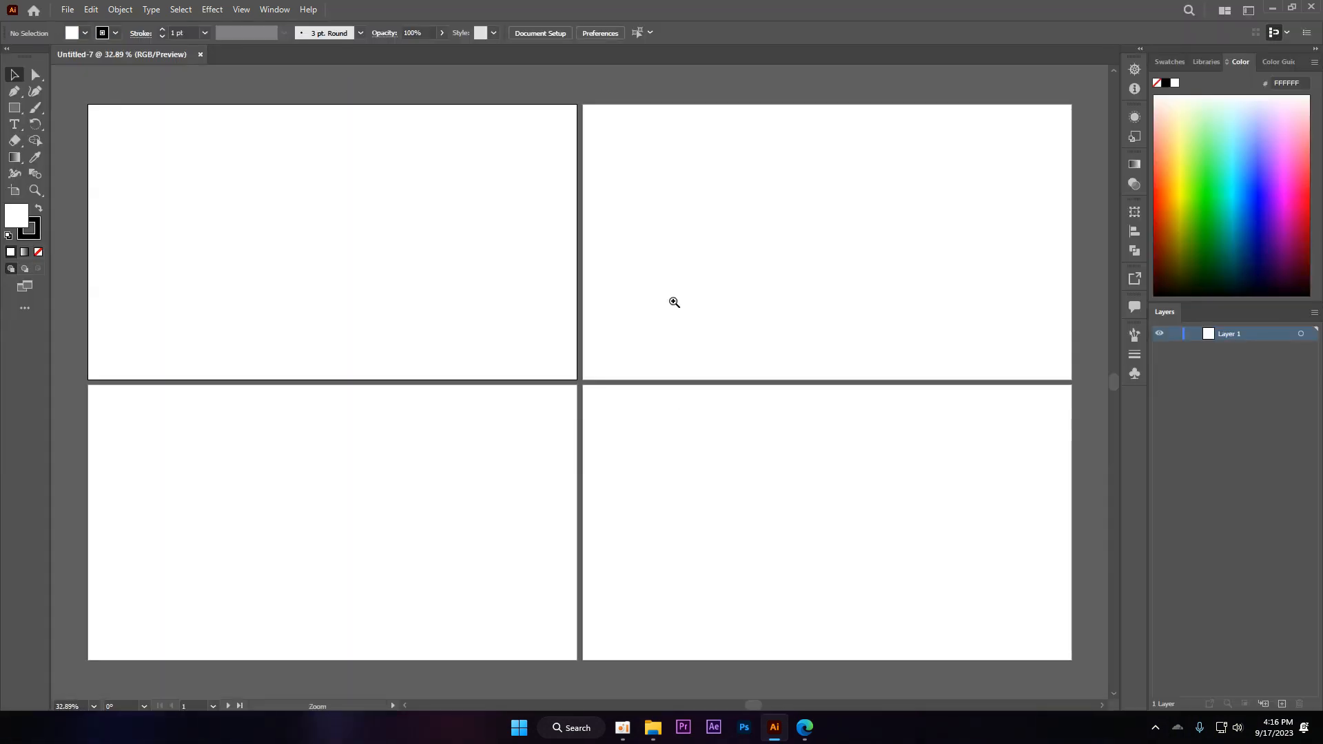
pyautogui.scroll(-3, 674, 302)
pyautogui.scroll(6, 674, 302)
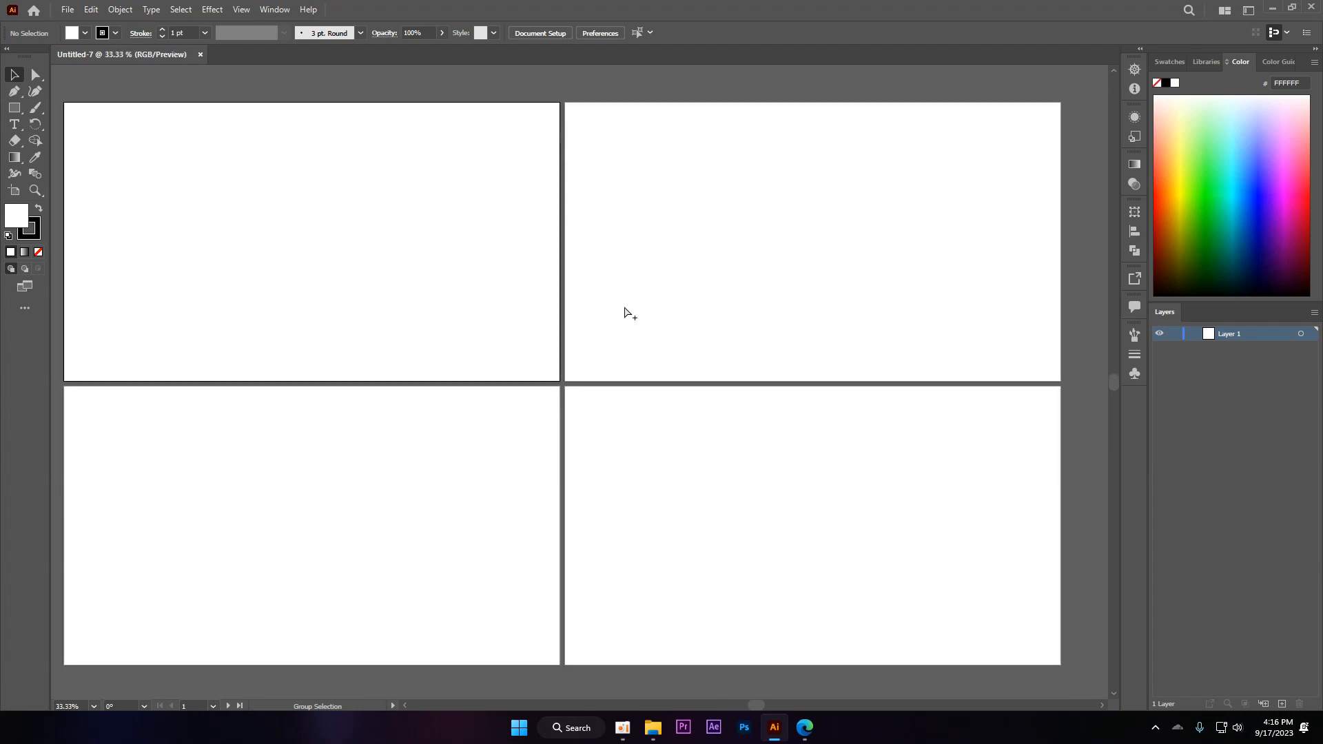
pyautogui.moveTo(509, 354); pyautogui.dragTo(616, 372)
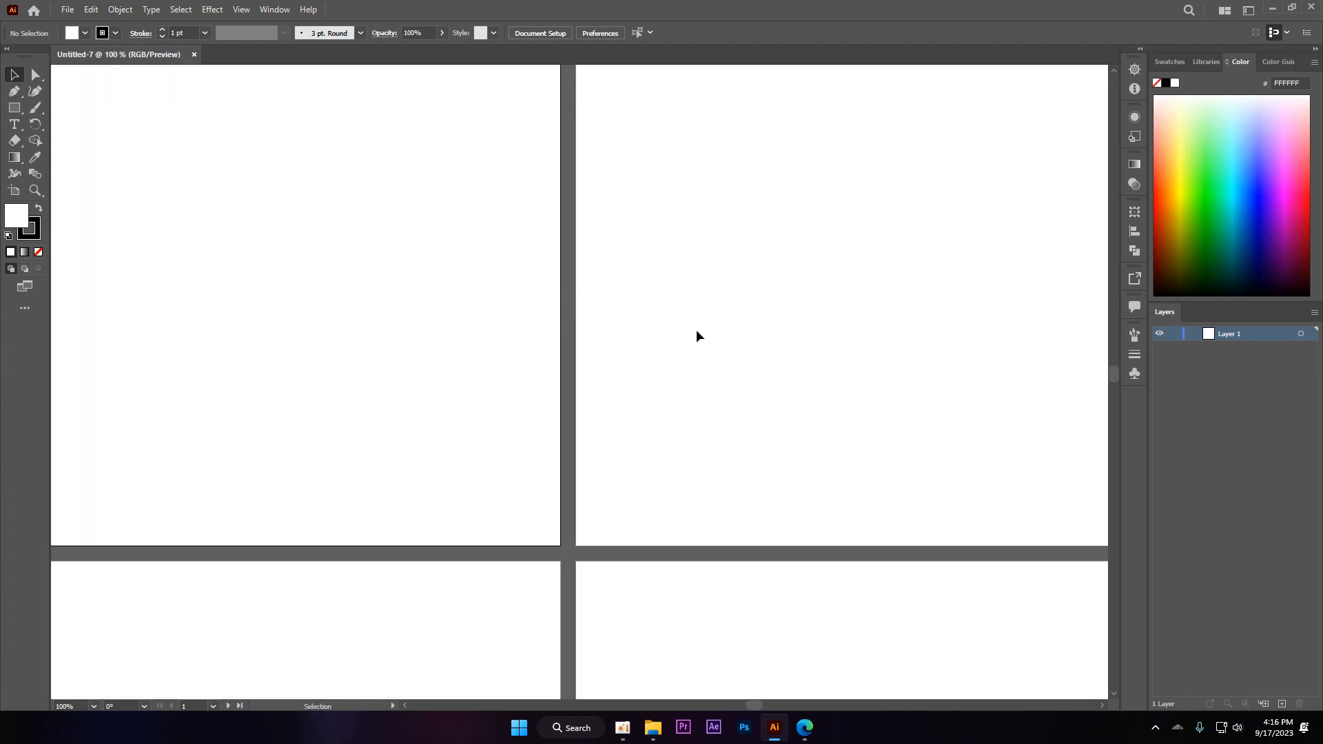
pyautogui.click(194, 54)
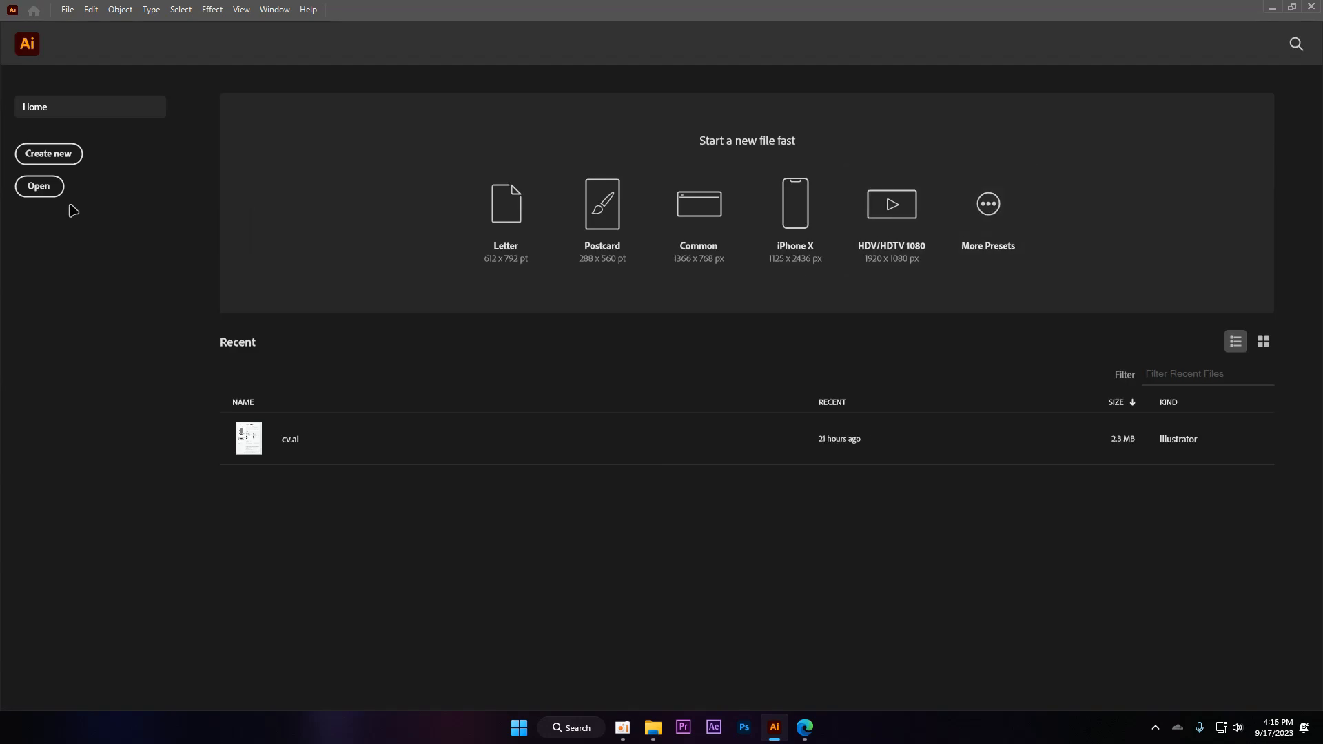
# - Start another new document with 1 artboard and link its four bleed values
pyautogui.hotkey('ctrl', 'n')
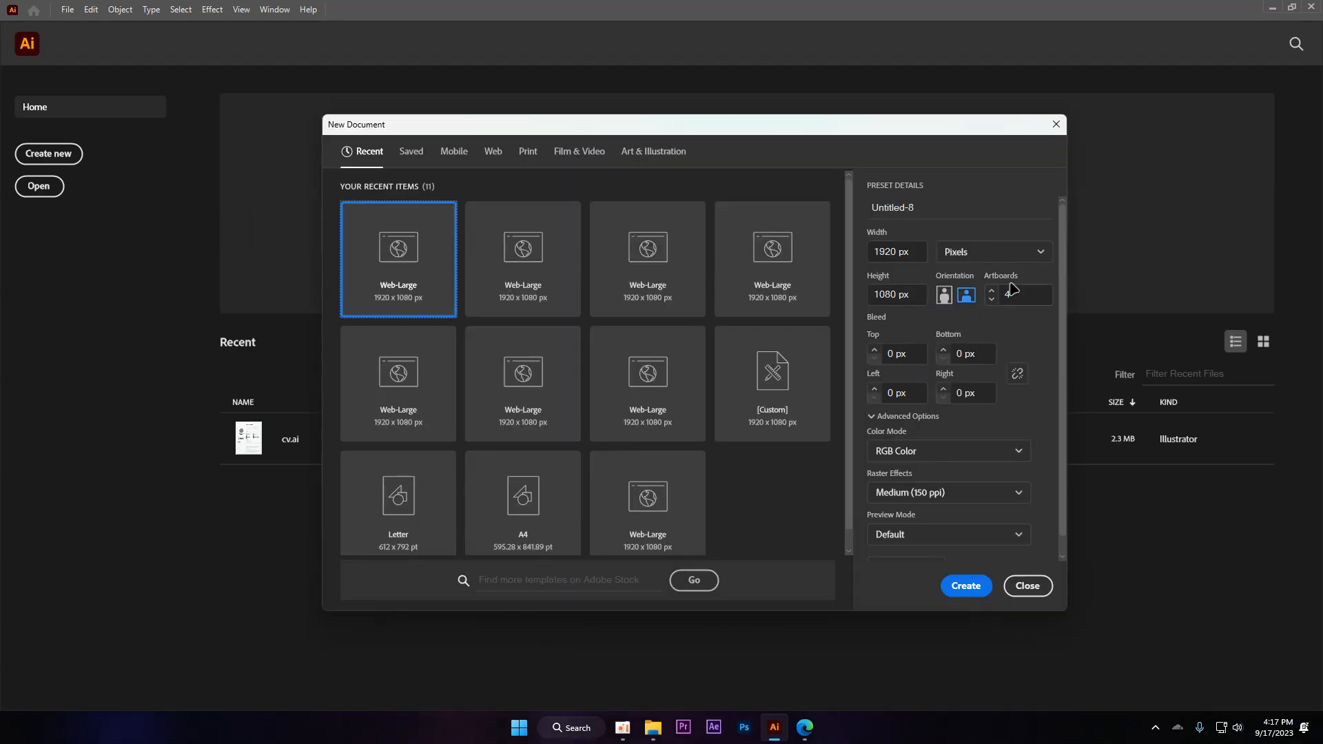
pyautogui.click(1016, 293)
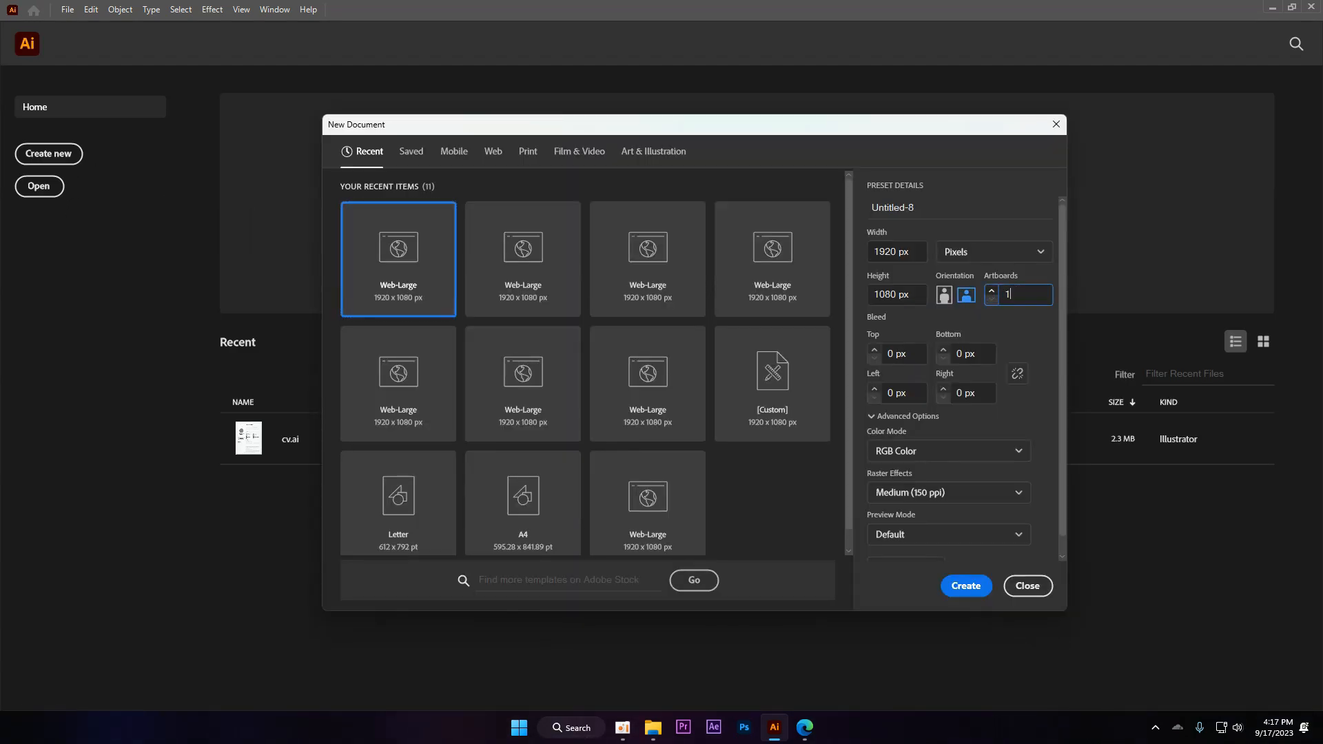
pyautogui.click(993, 322)
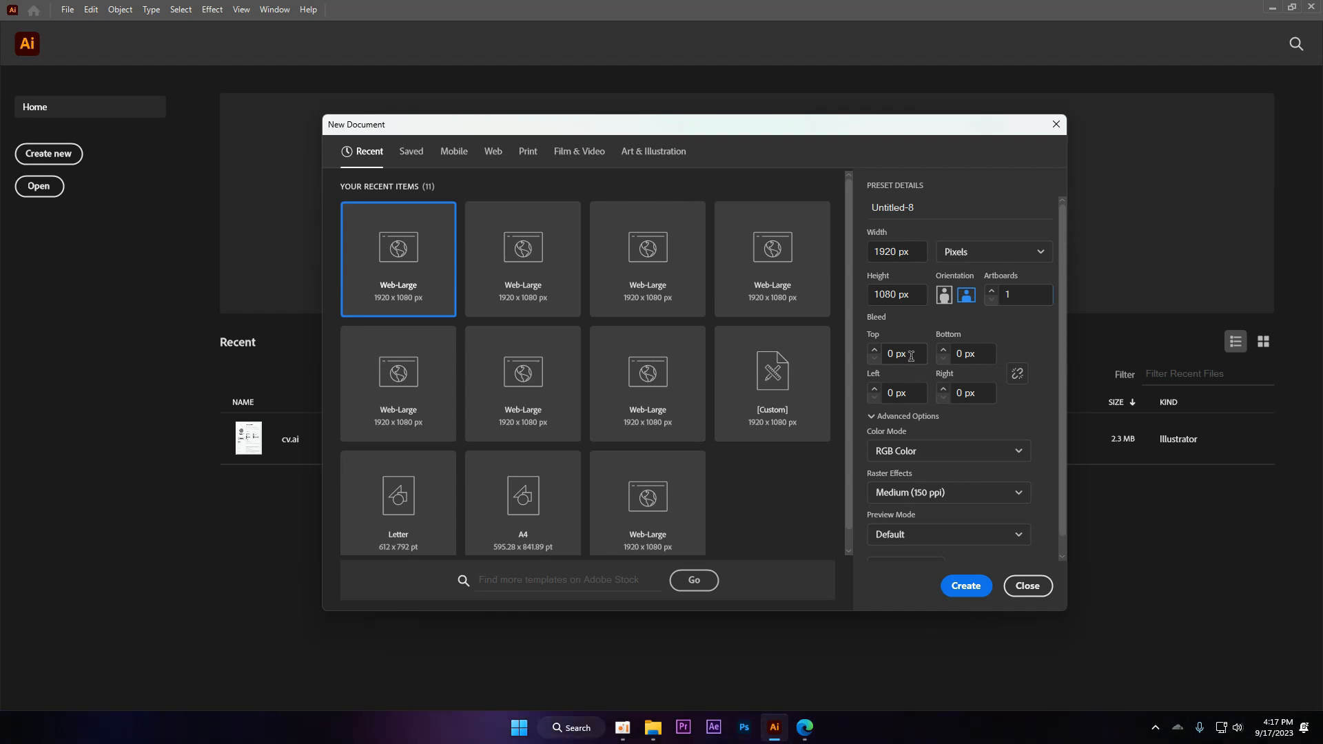
pyautogui.click(1017, 382)
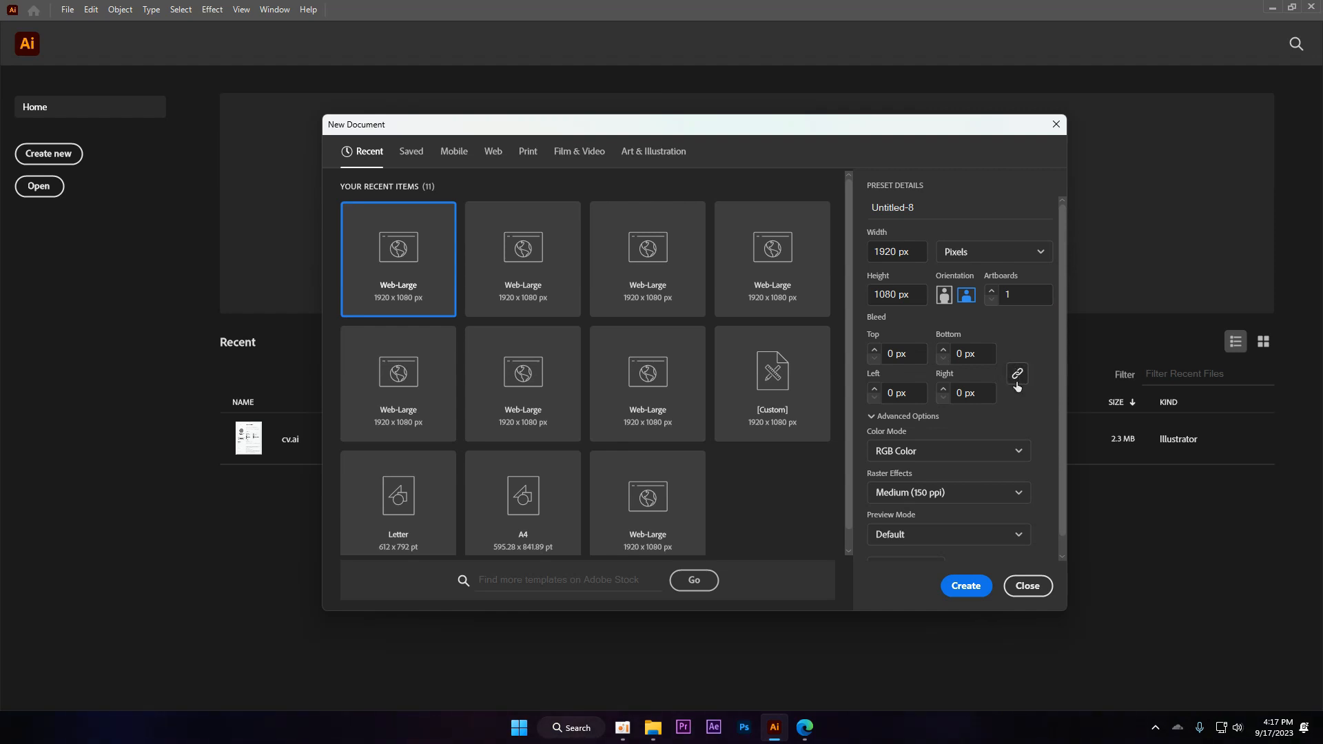
# - Set all four linked bleed values to 60 px, create the document and close it after viewing the bleed border
pyautogui.doubleClick(908, 355)
pyautogui.press('BackSpace')
pyautogui.press('BackSpace')
pyautogui.click(901, 325)
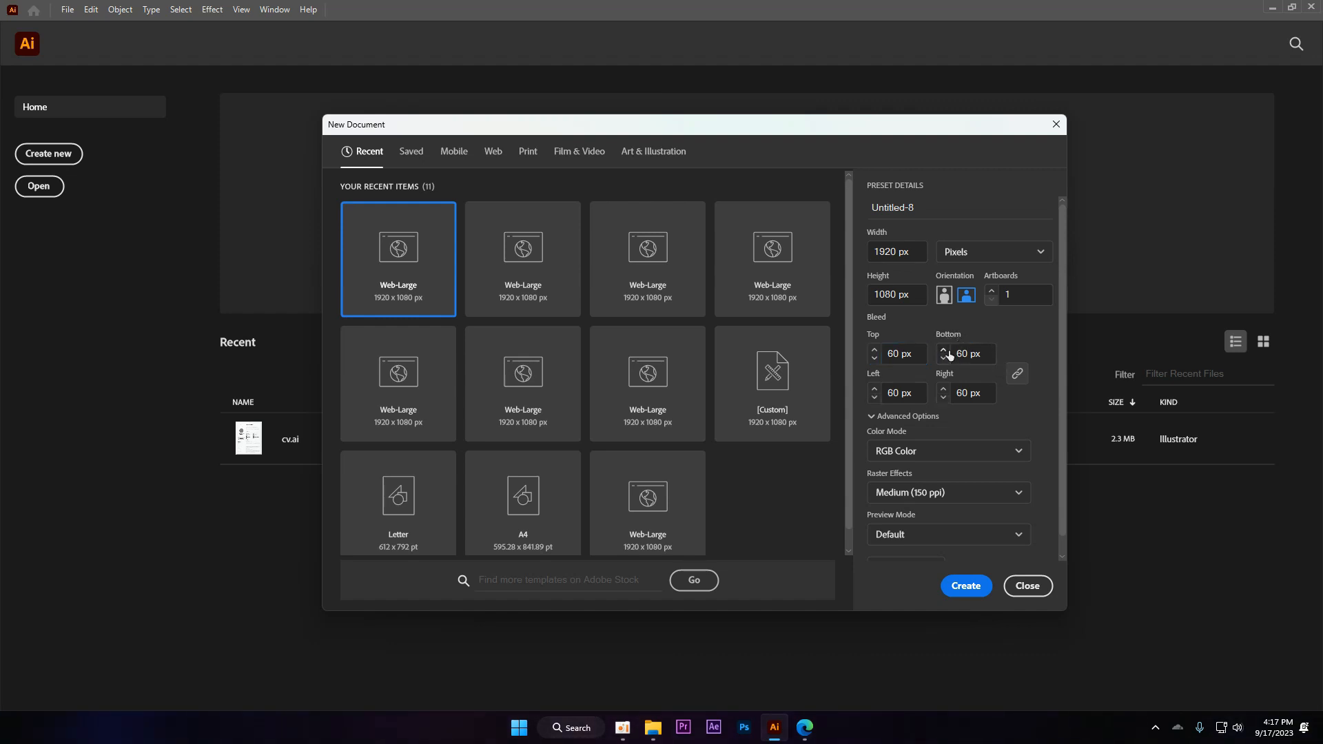
pyautogui.click(961, 587)
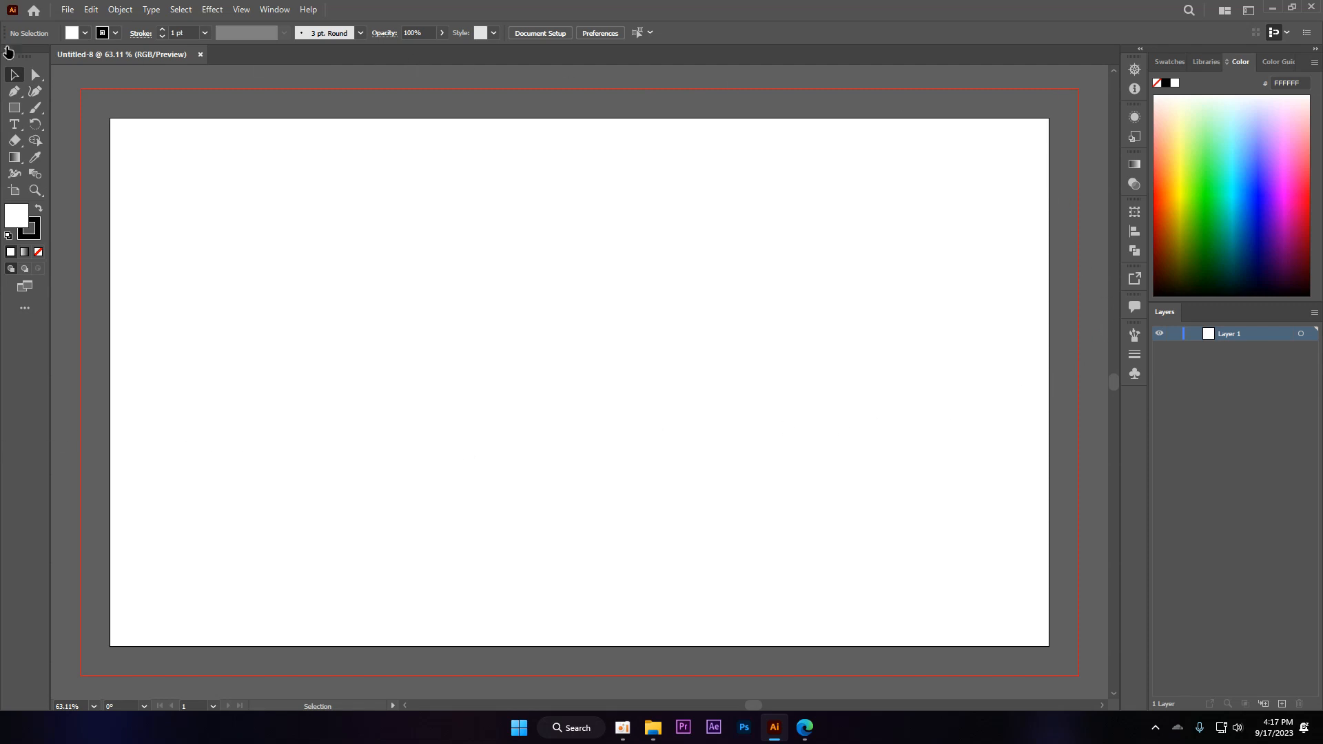
pyautogui.click(199, 55)
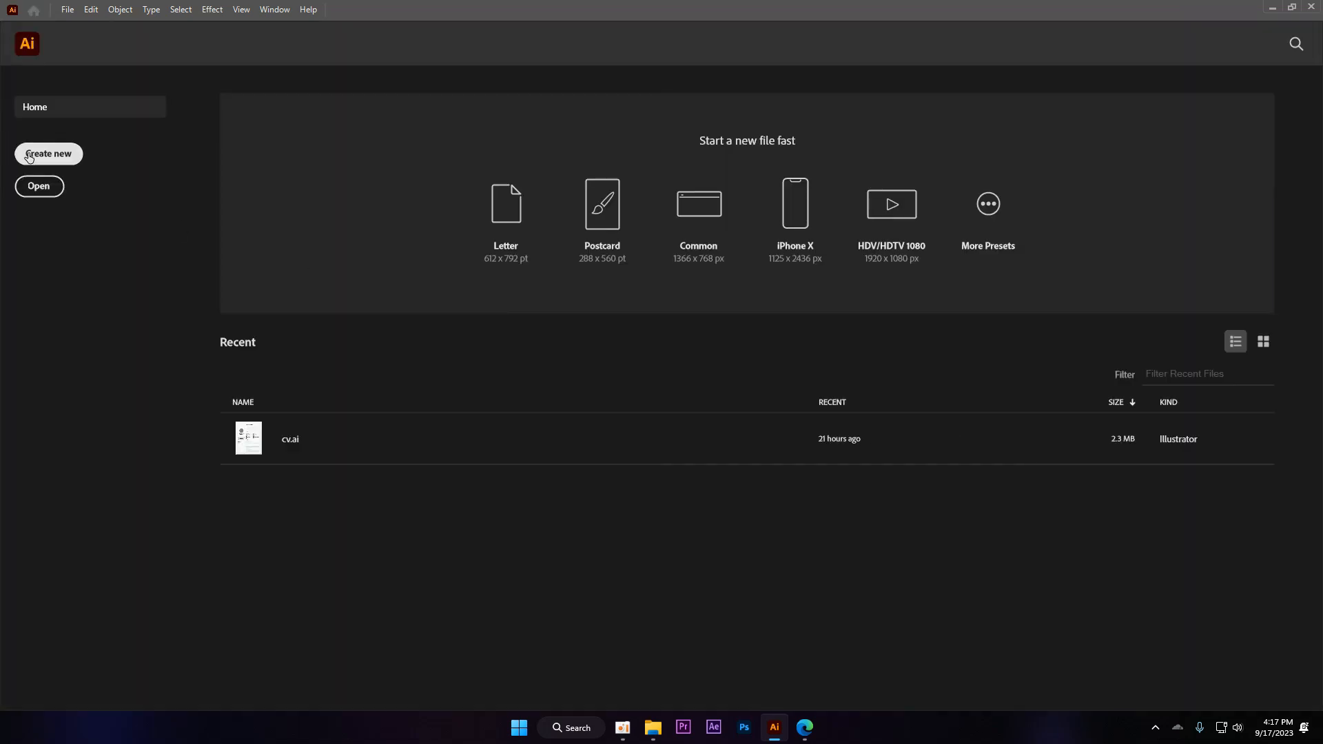
# - Start another new document and reset all four linked bleed values to 0 px
pyautogui.click(29, 158)
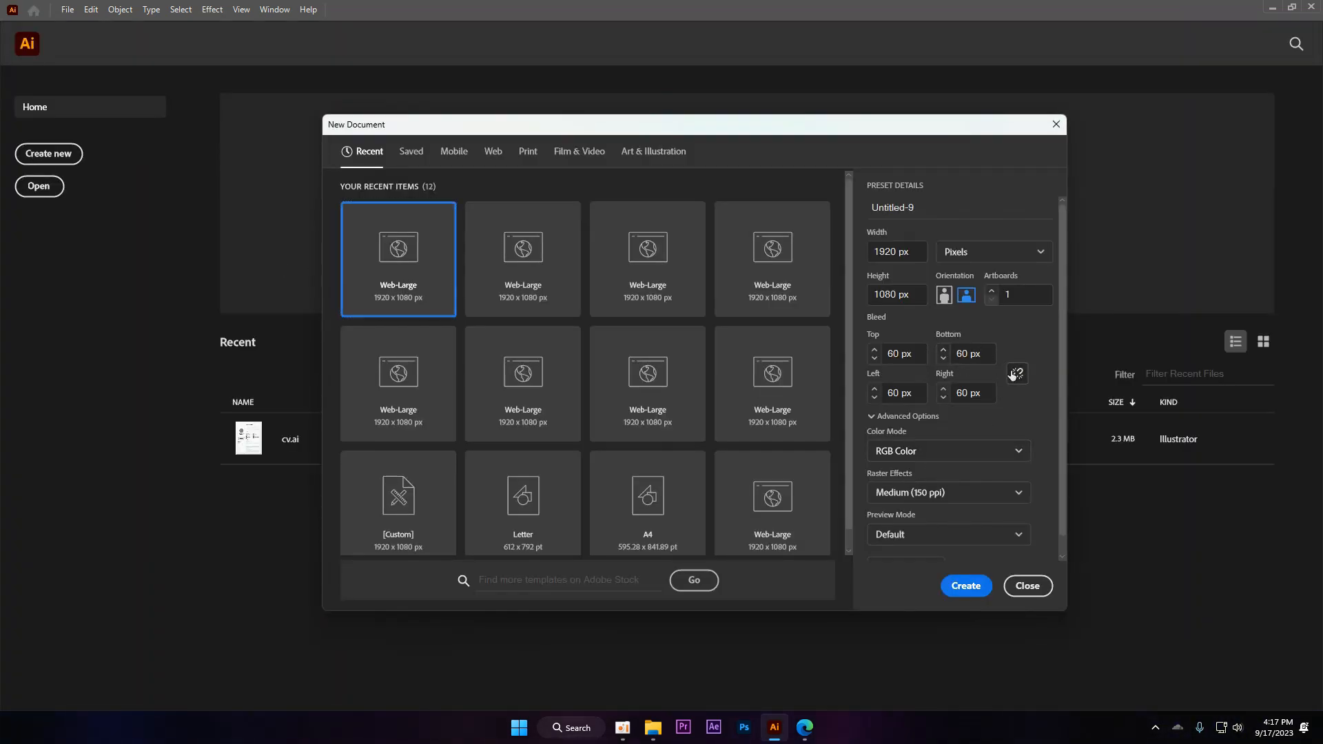
pyautogui.click(918, 350)
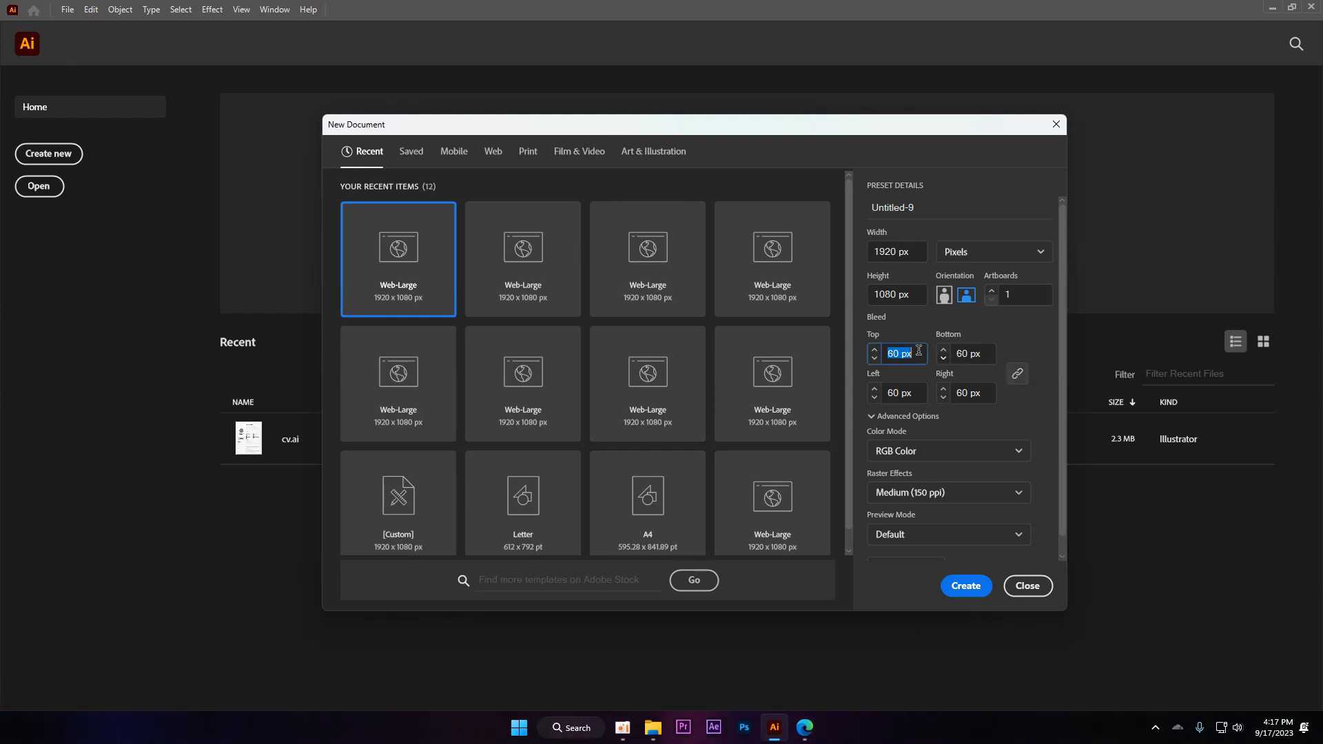
pyautogui.write('0')
pyautogui.press('Return')
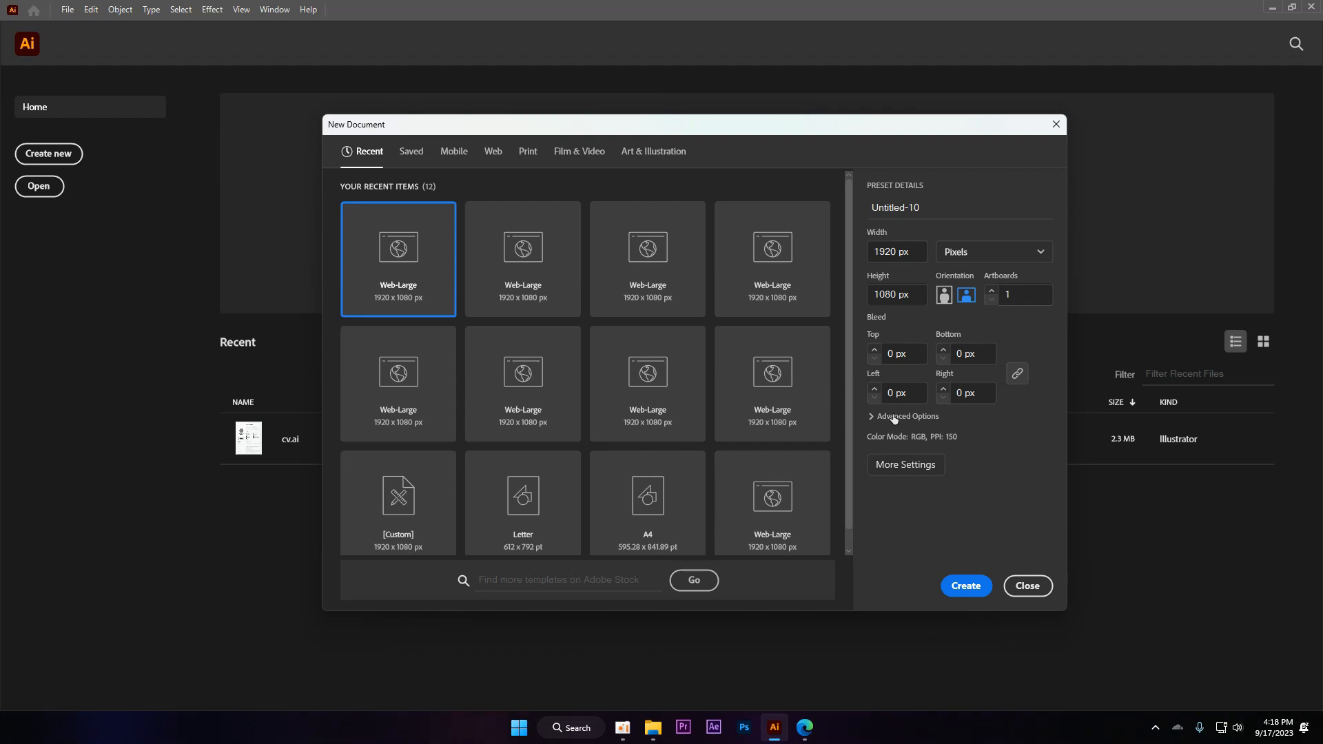
# - Expand the advanced options of the new document and set the color mode to CMYK Color
pyautogui.click(894, 417)
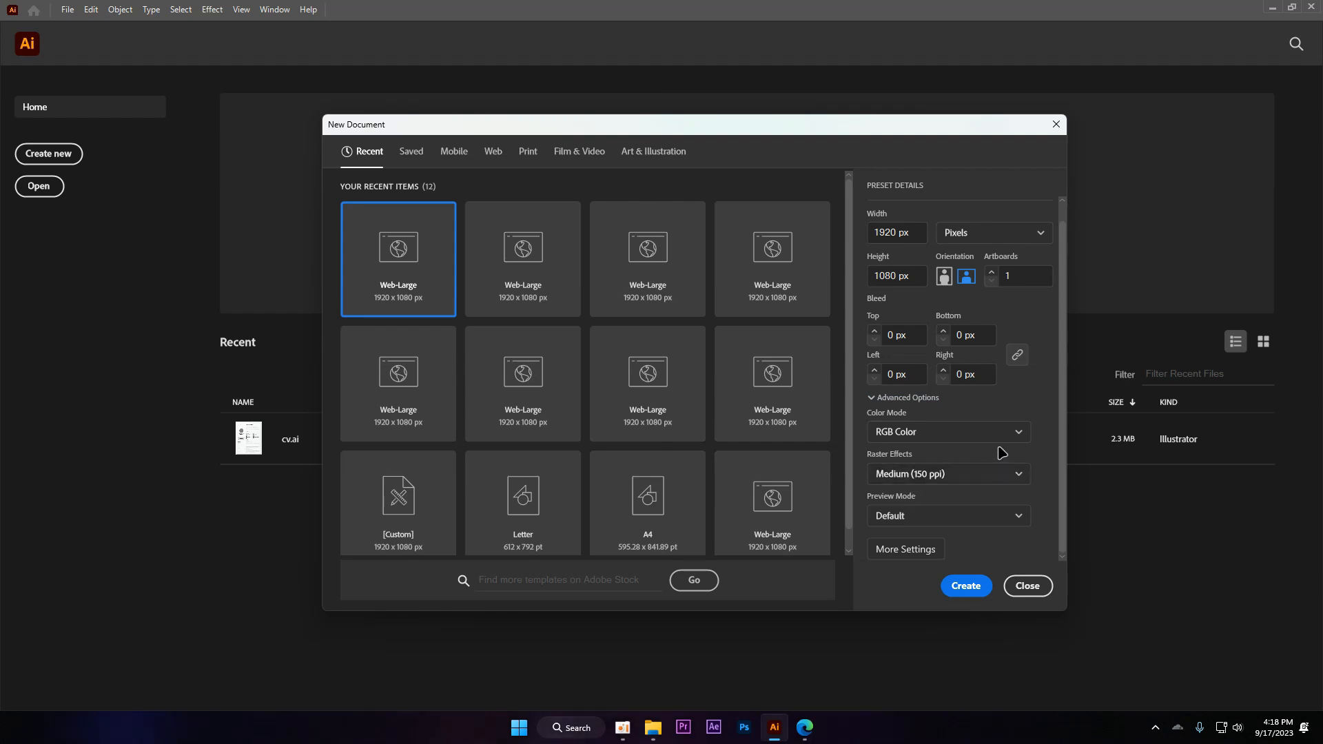
pyautogui.click(968, 516)
pyautogui.click(968, 540)
pyautogui.scroll(1, 979, 516)
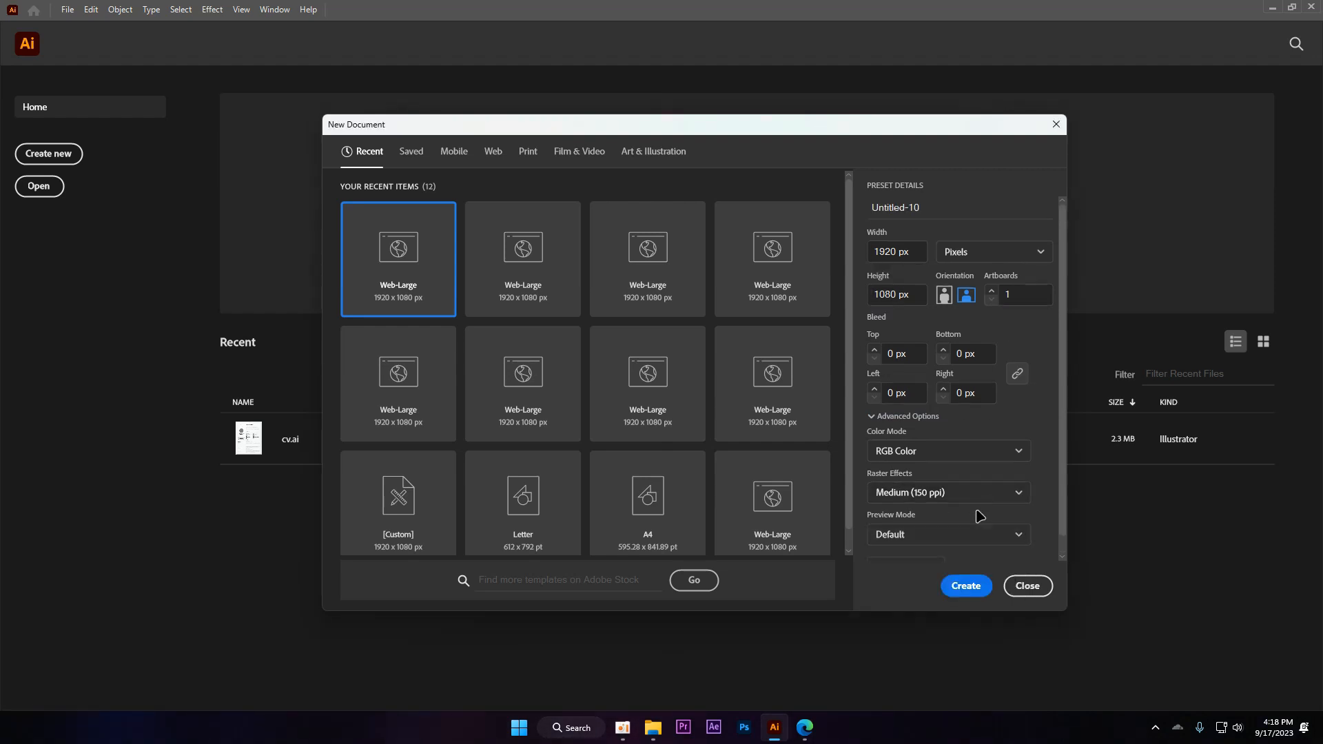
pyautogui.scroll(-1, 976, 530)
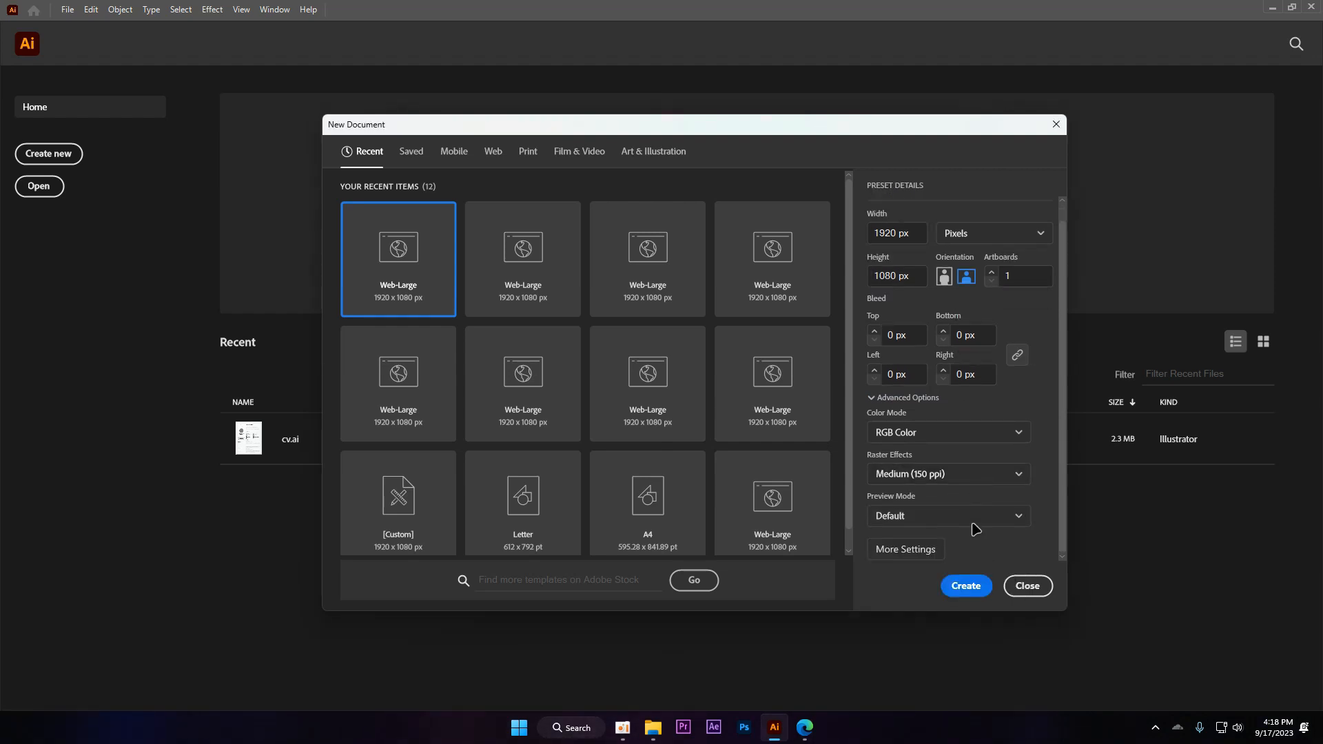
pyautogui.click(961, 425)
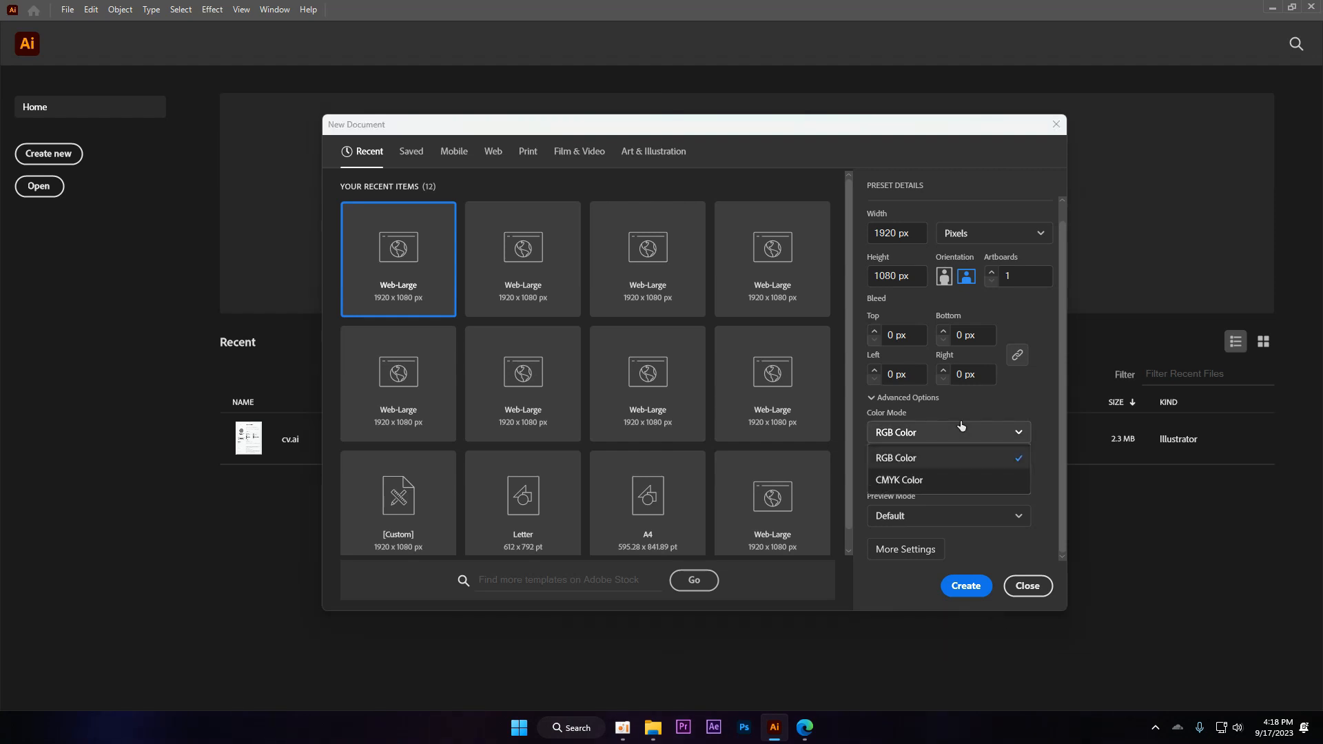
pyautogui.click(955, 473)
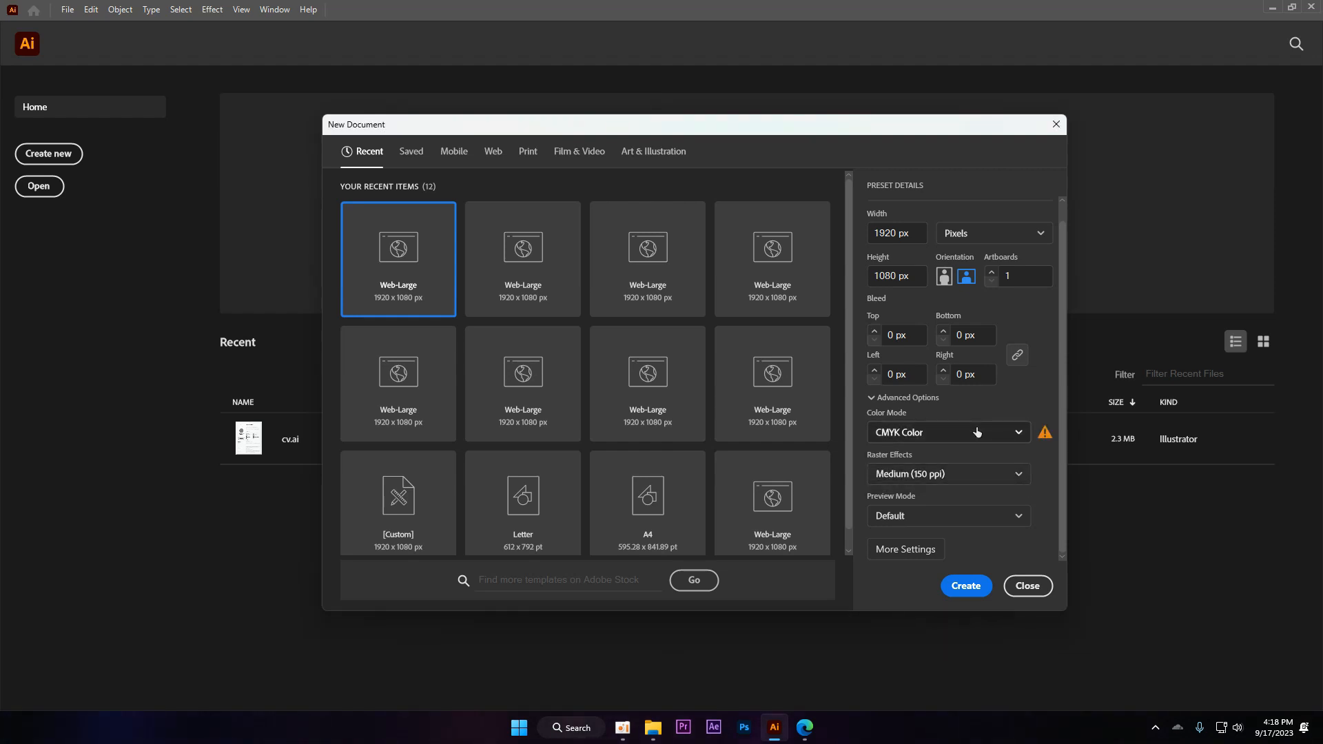
# - Switch the color mode to RGB Color and back to CMYK Color, keeping the raster effects at Medium (150 ppi)
pyautogui.click(924, 435)
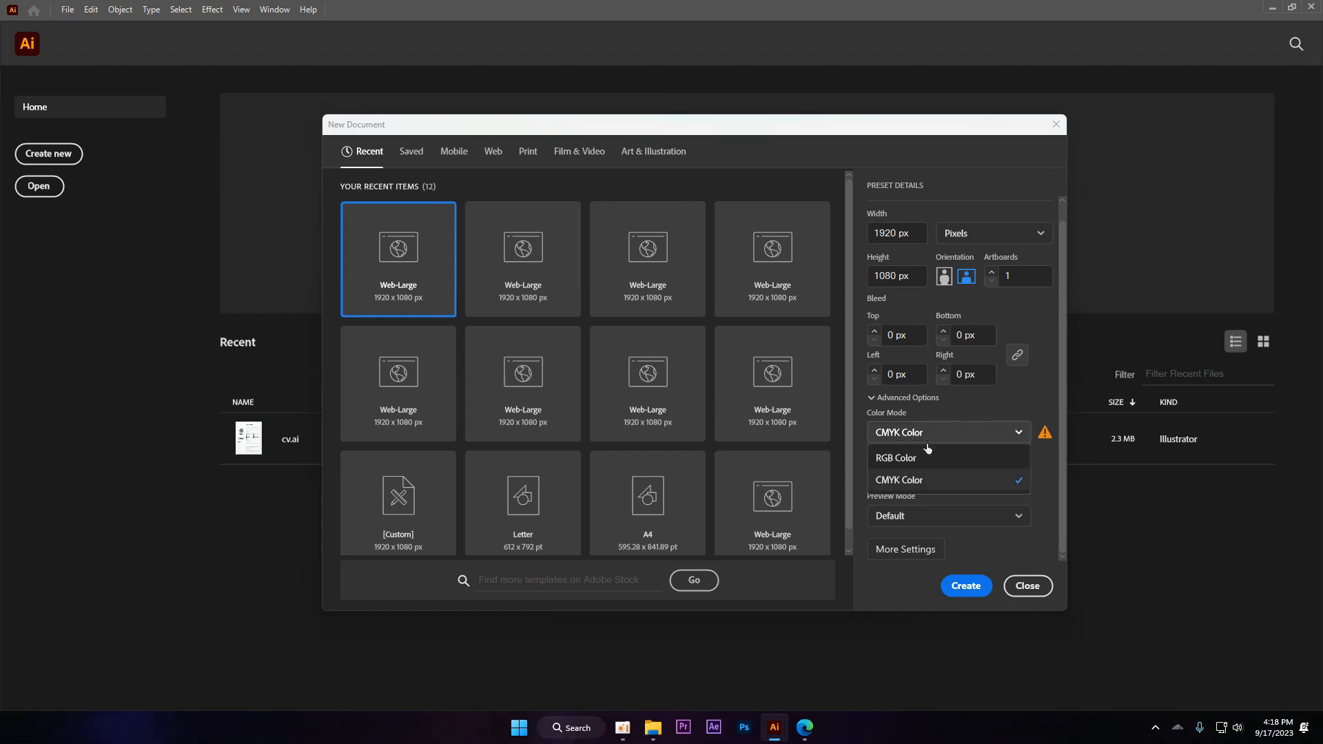
pyautogui.click(916, 457)
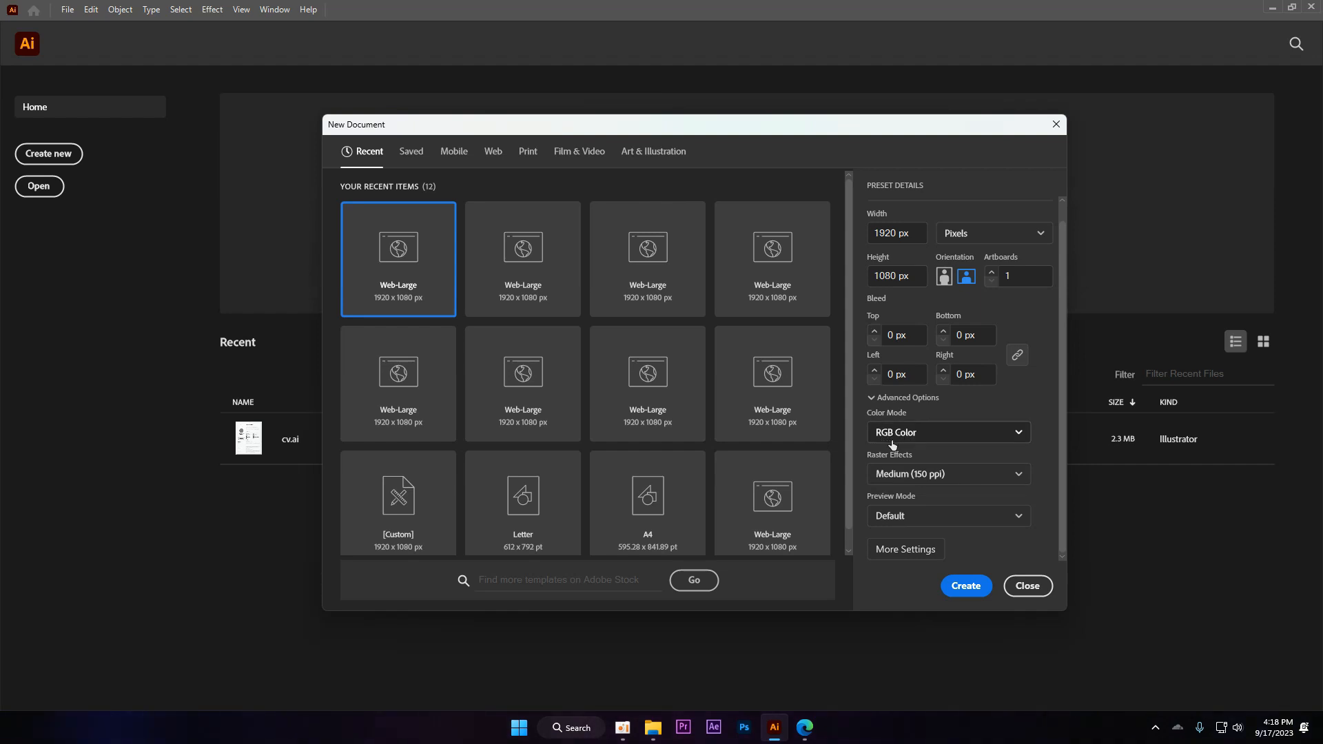
pyautogui.click(893, 441)
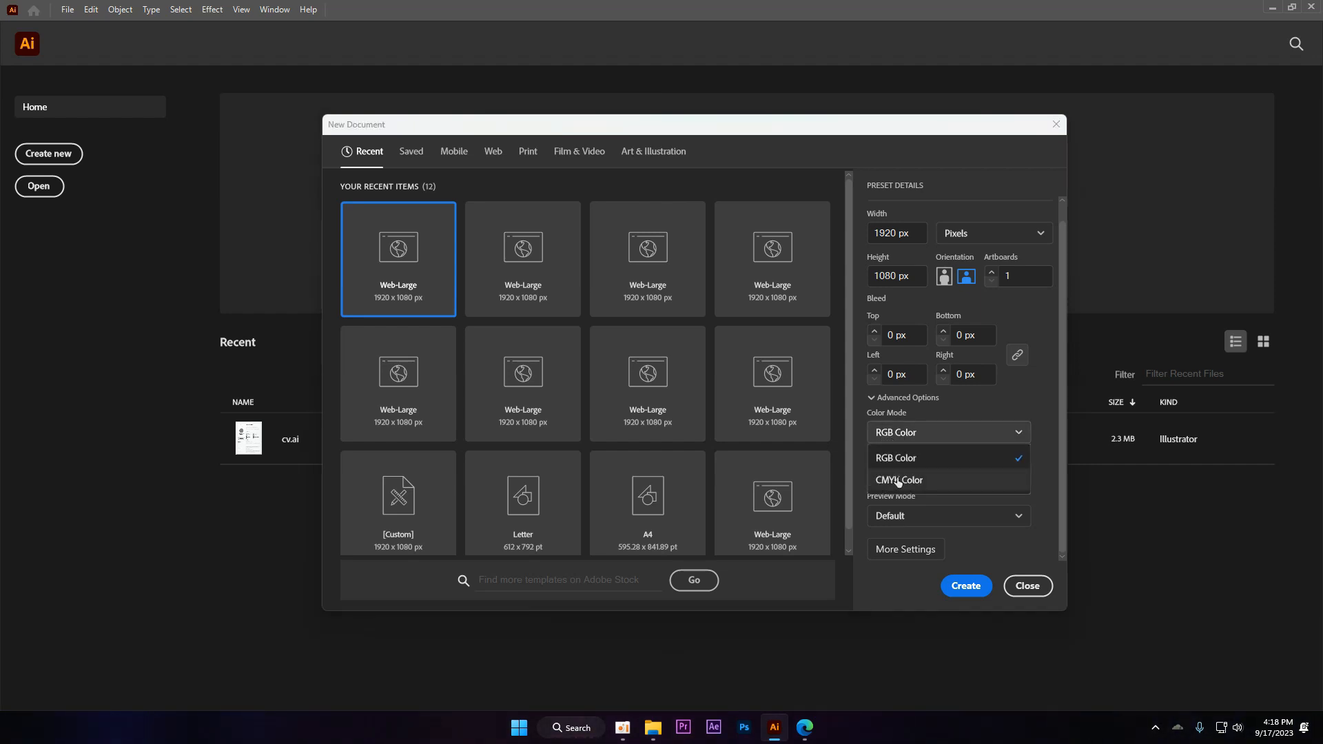
pyautogui.click(903, 478)
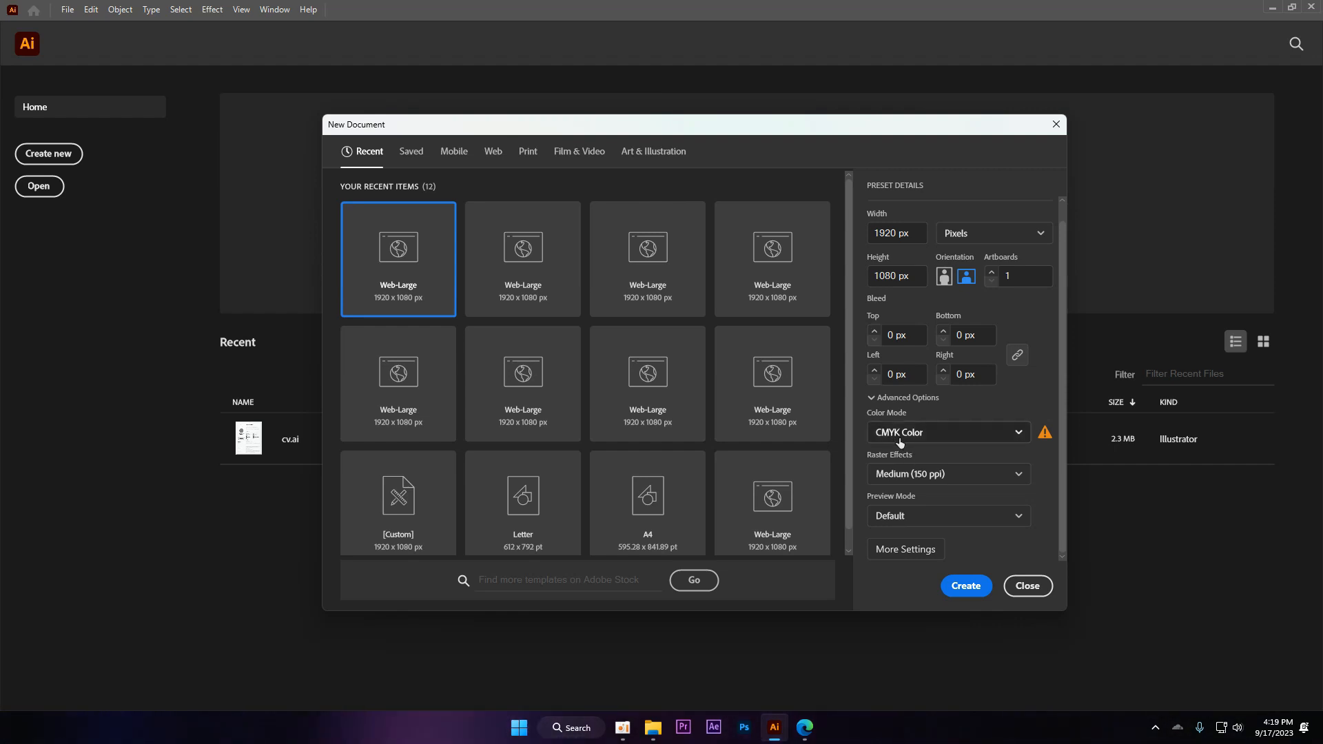
pyautogui.click(921, 474)
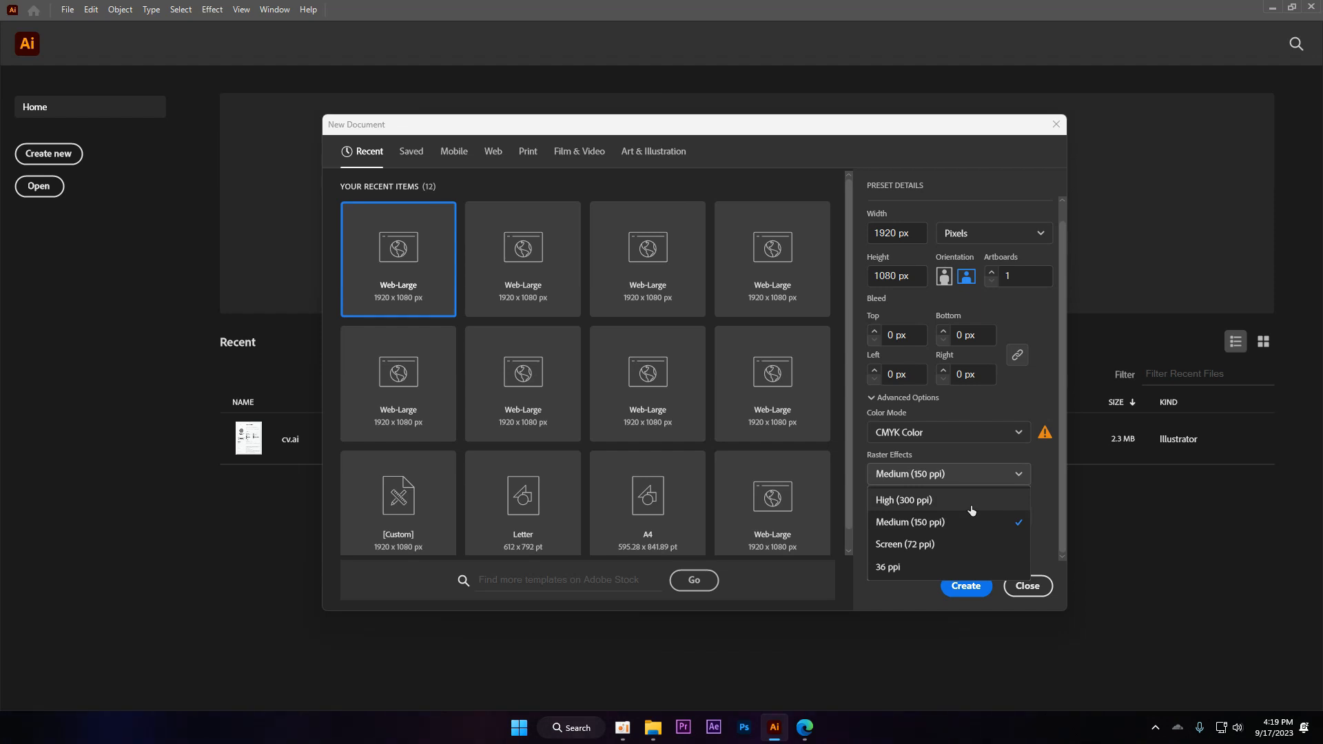
pyautogui.click(958, 522)
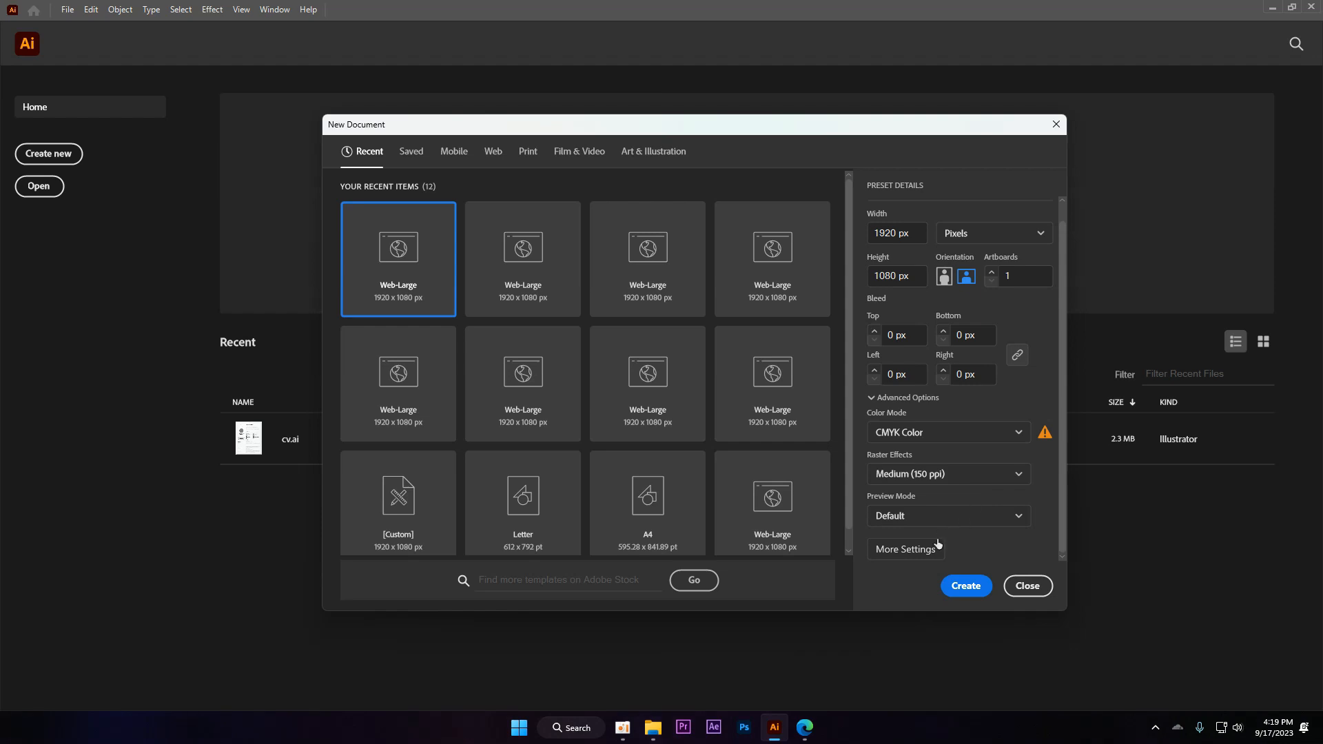
# - Create a document with 2 artboards through the additional document settings and close it after examining the gap between the artboards
pyautogui.click(936, 546)
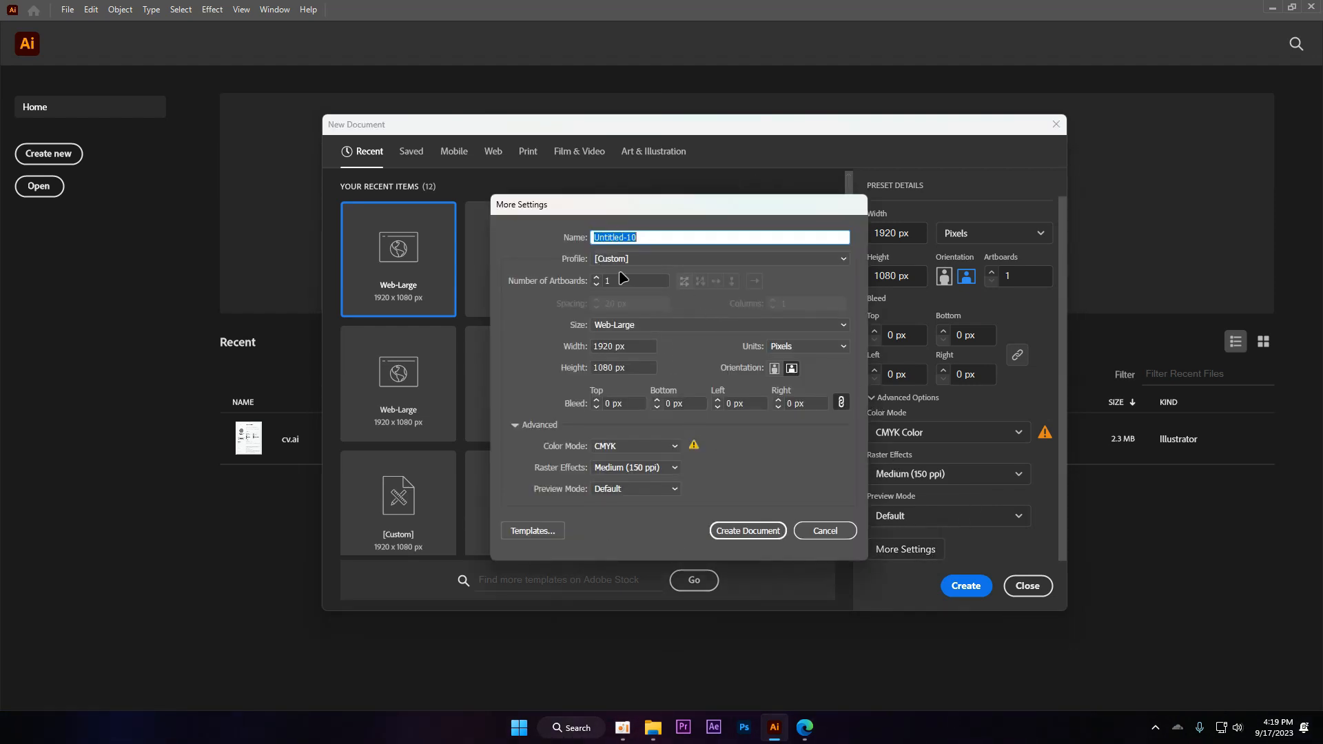
pyautogui.click(596, 277)
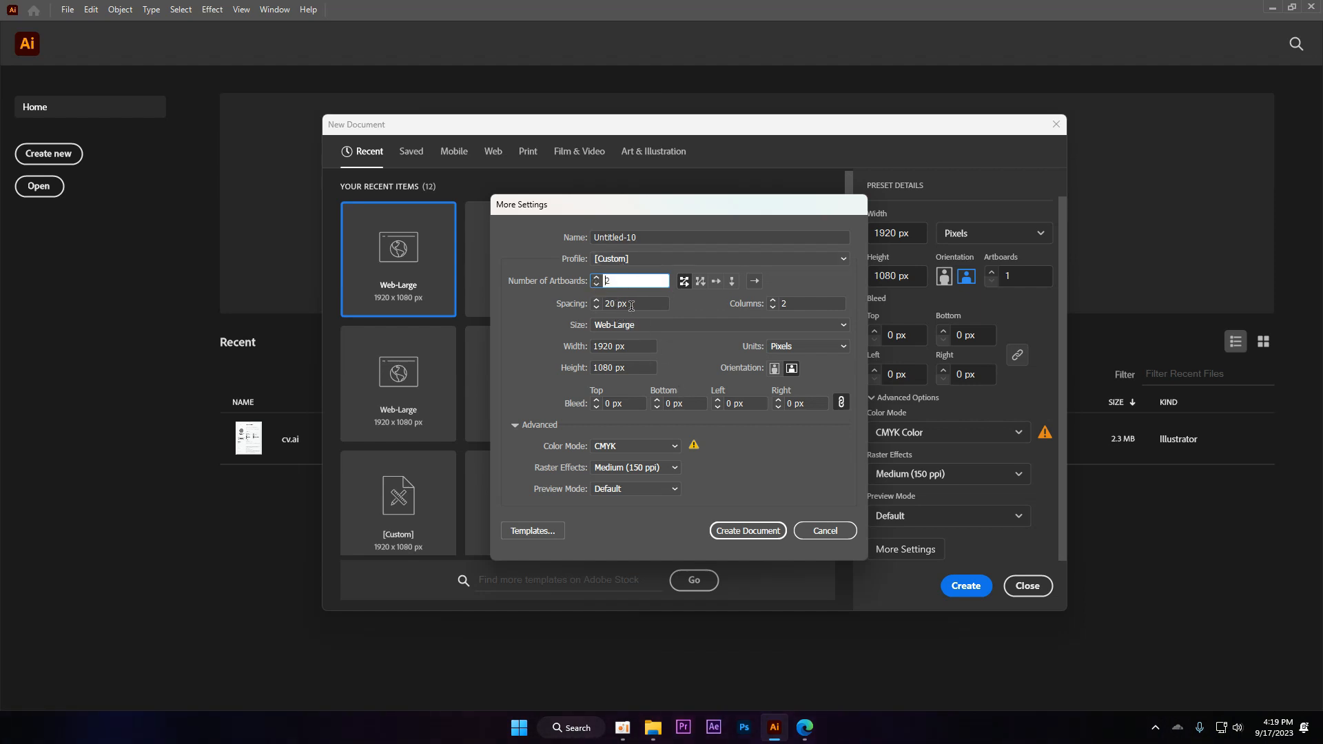
pyautogui.click(769, 530)
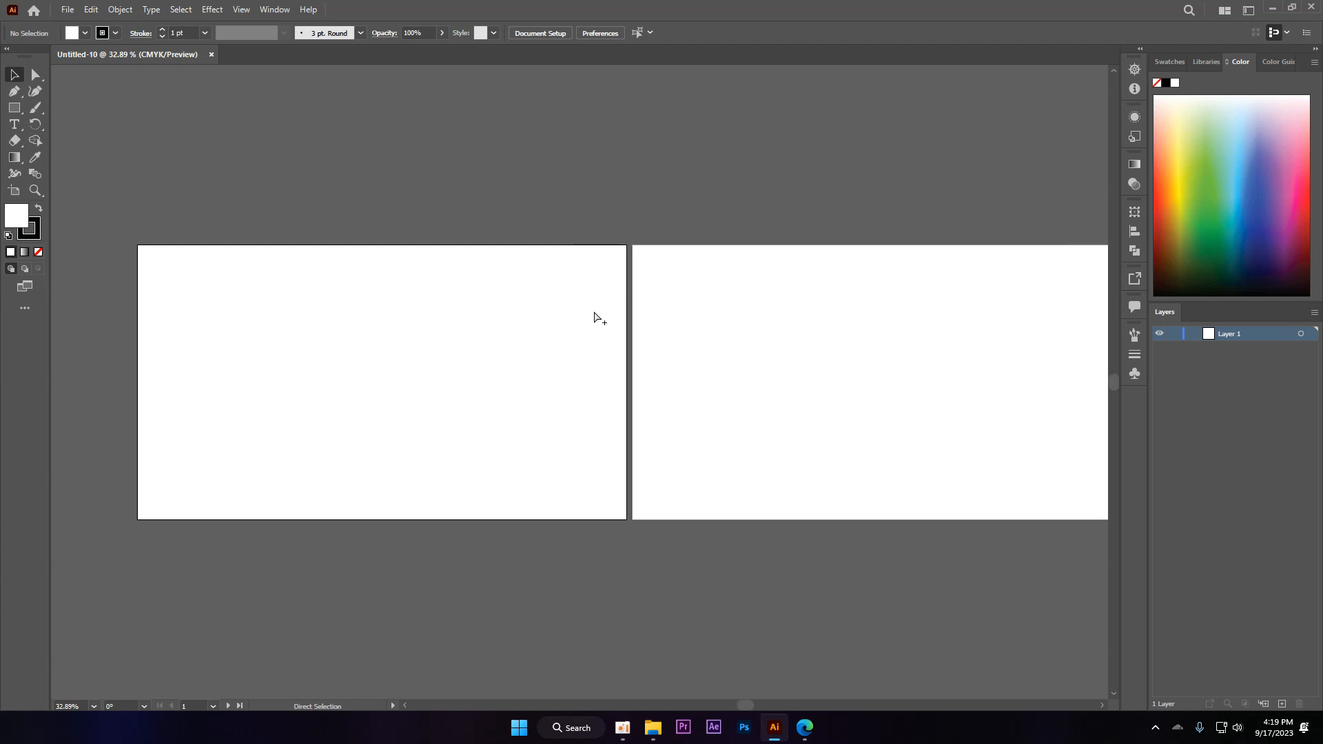
pyautogui.scroll(5, 593, 316)
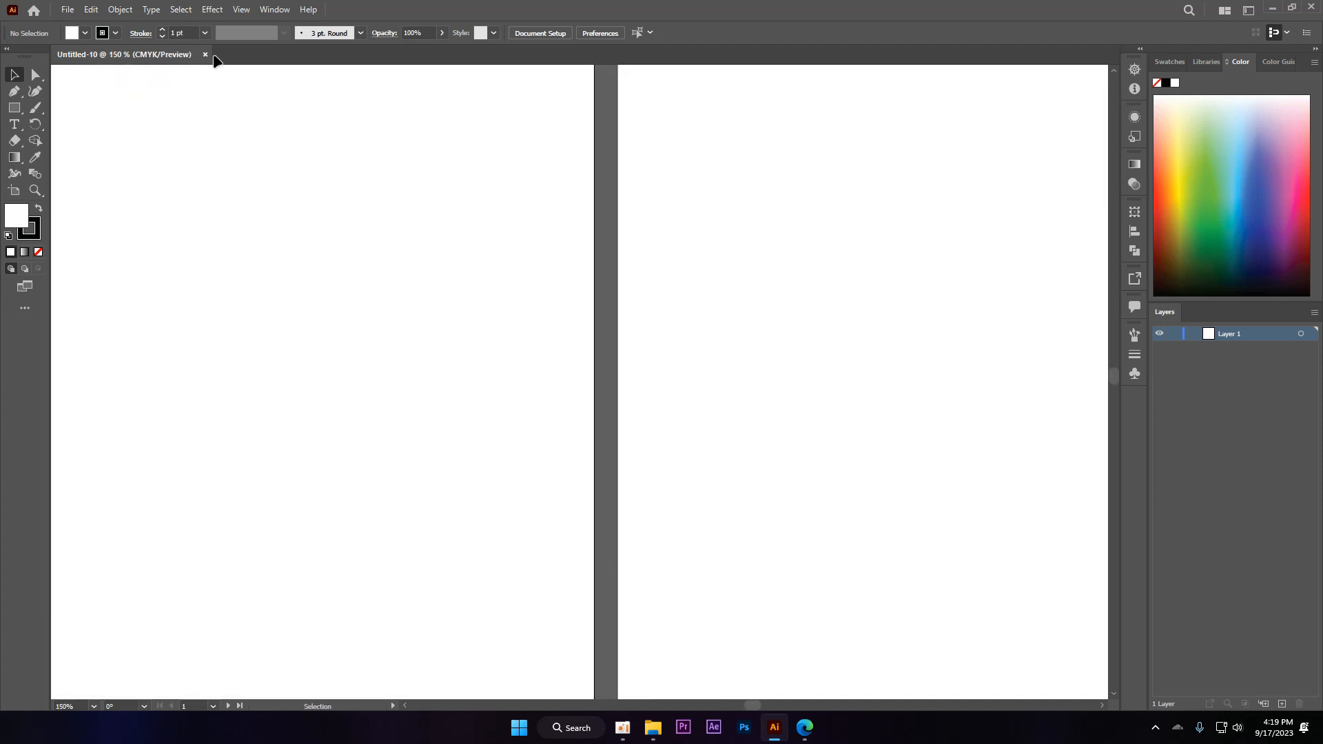
pyautogui.click(205, 55)
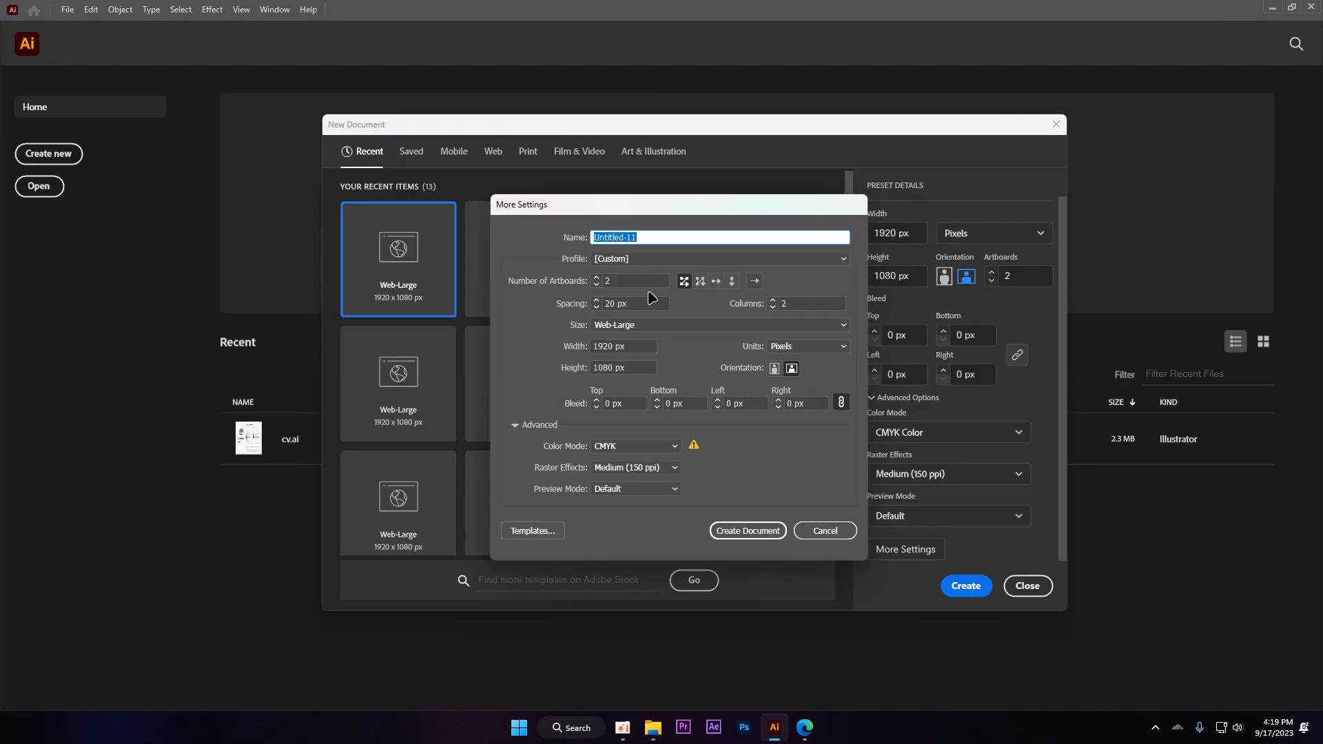
# - Set the artboard spacing to 100 px, create the two-artboard document and close it after viewing the wider gap
pyautogui.doubleClick(614, 303)
pyautogui.write('10')
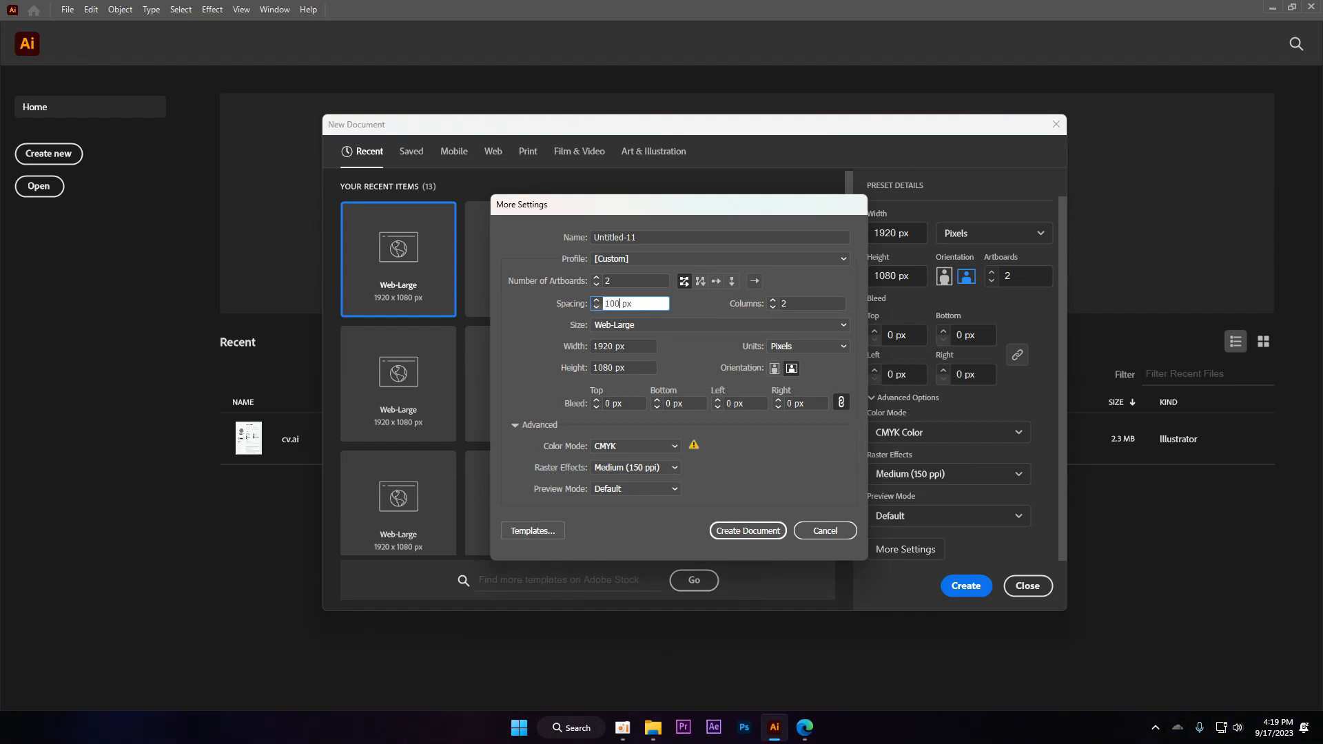
pyautogui.click(768, 531)
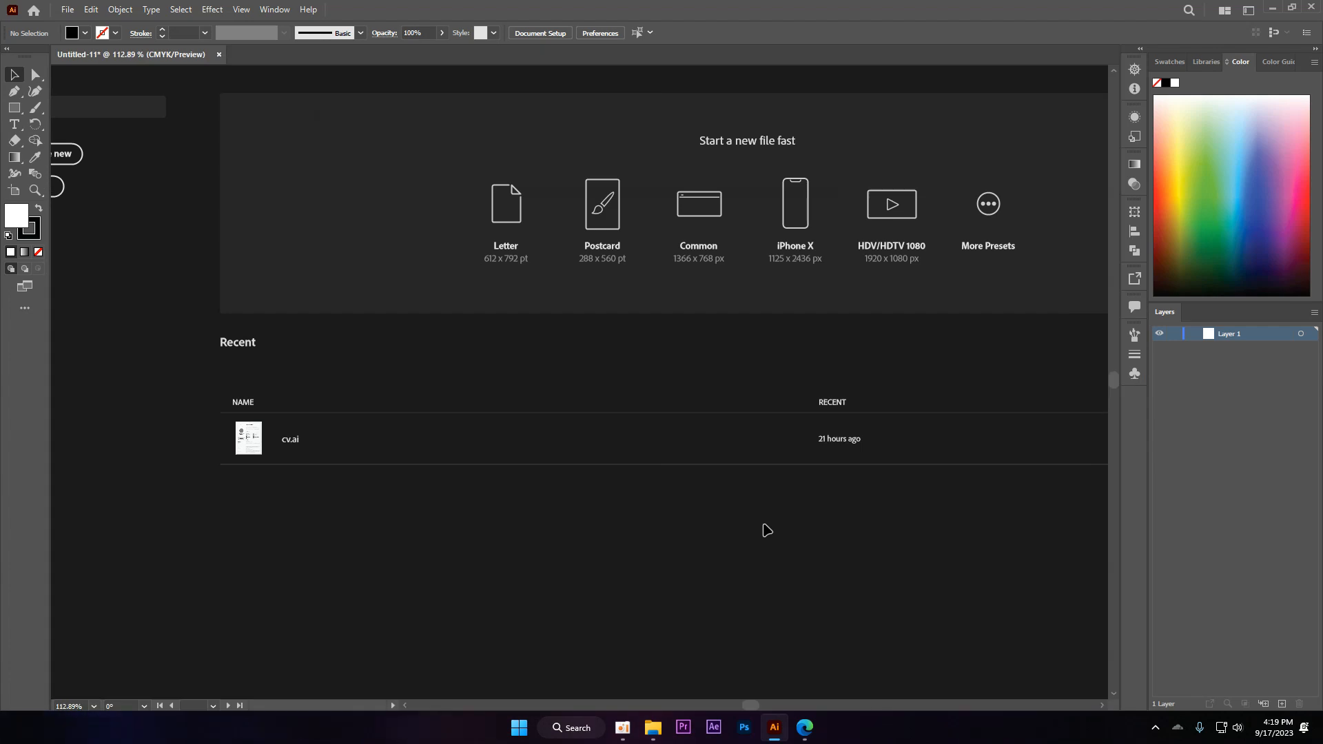
pyautogui.scroll(3, 531, 346)
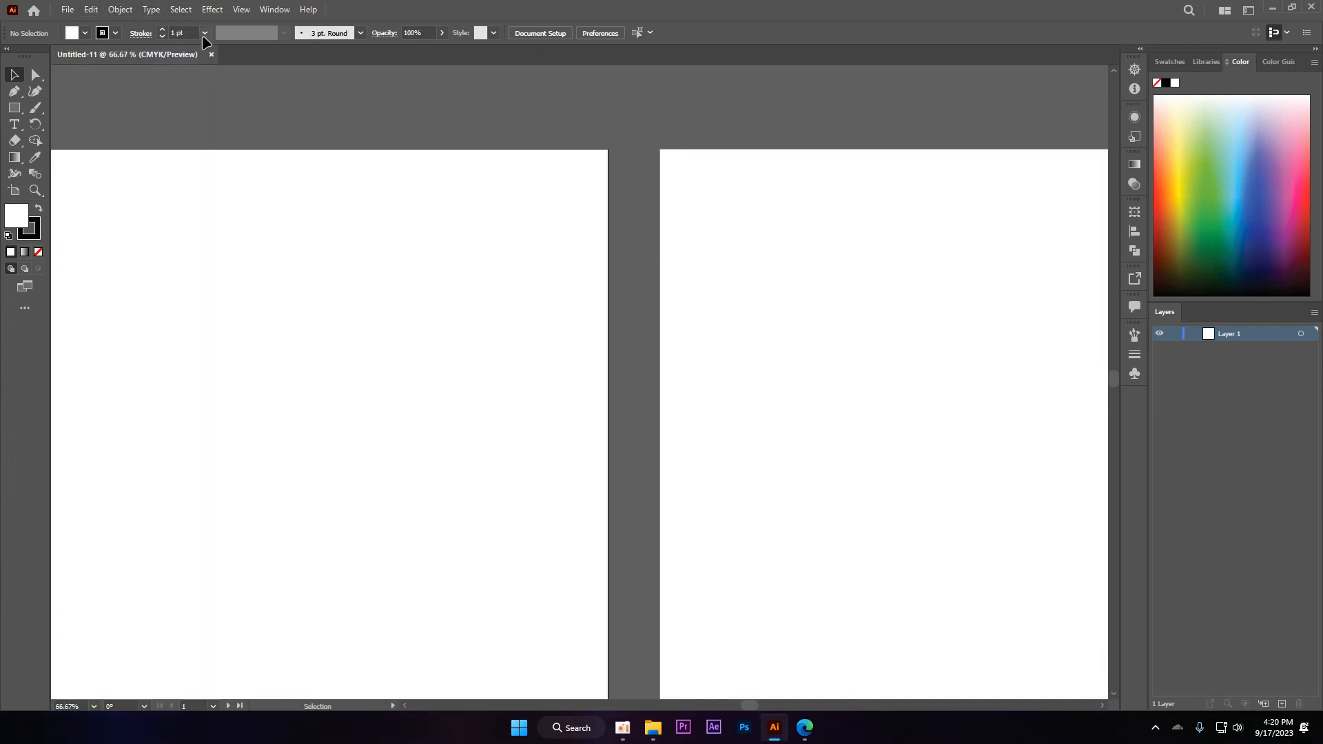
pyautogui.click(211, 55)
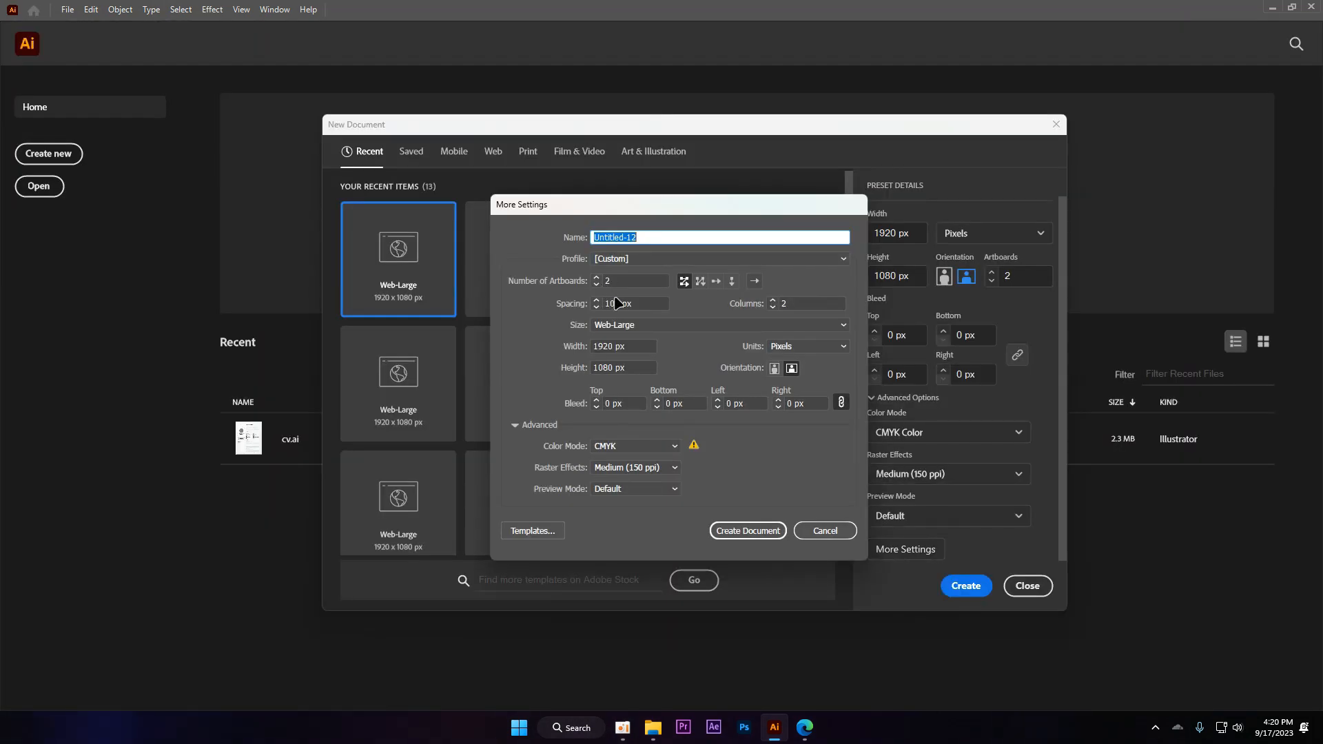
pyautogui.moveTo(614, 304); pyautogui.dragTo(606, 309)
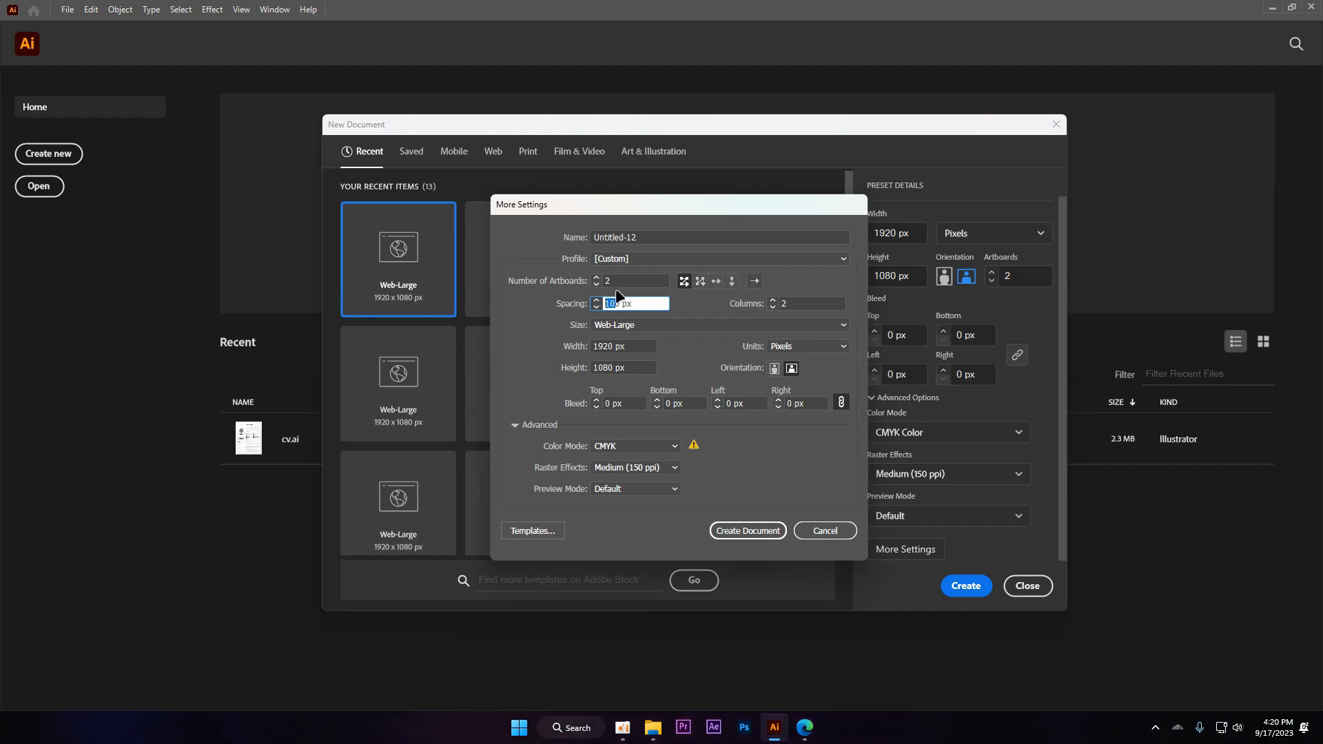
pyautogui.click(597, 284)
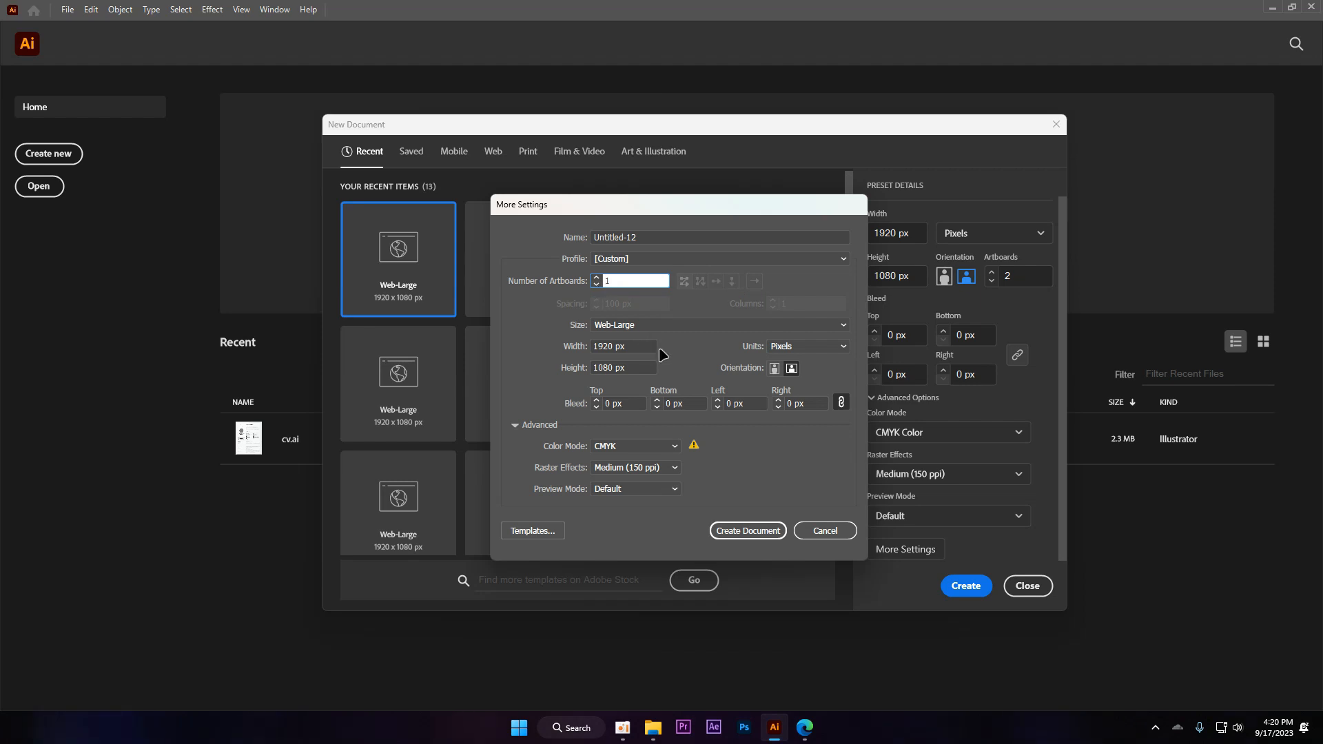
pyautogui.click(824, 531)
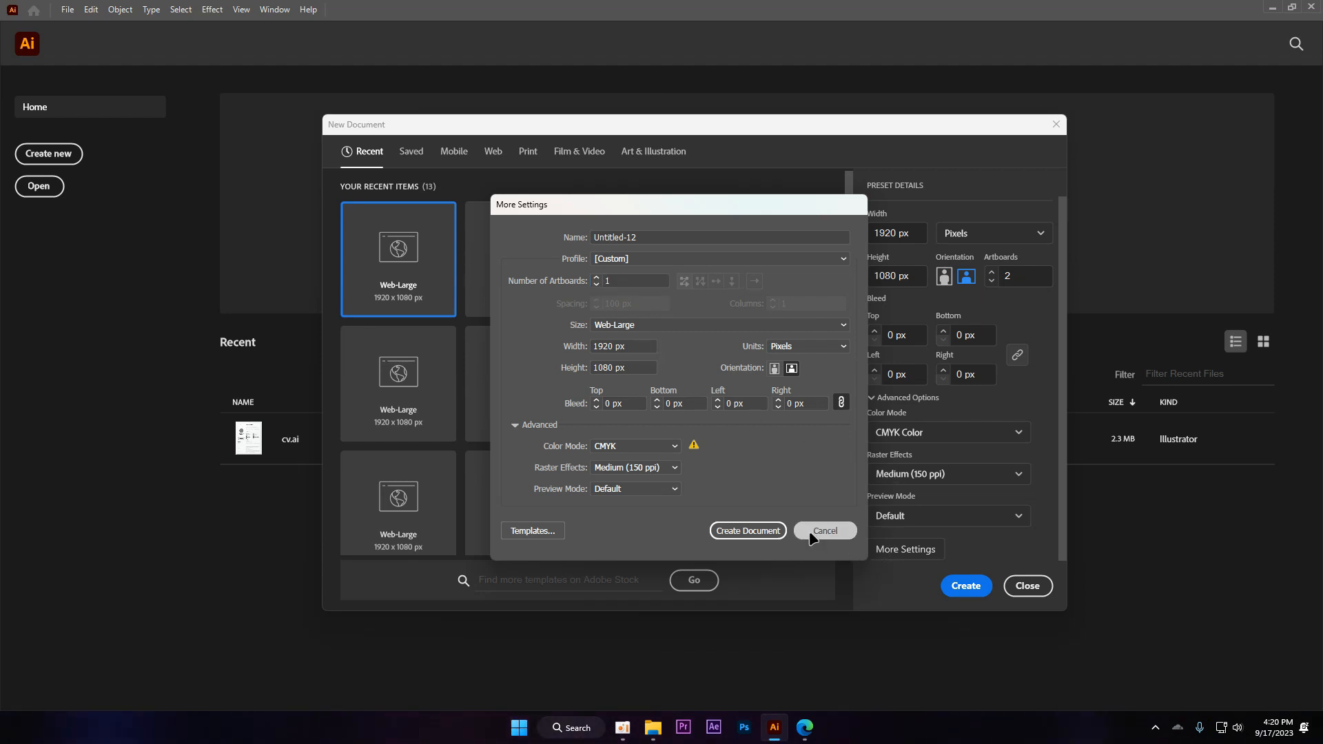
# - Reduce the number of artboards to 1, keep the units in pixels and create the 1920 x 1080 px CMYK document
pyautogui.click(992, 299)
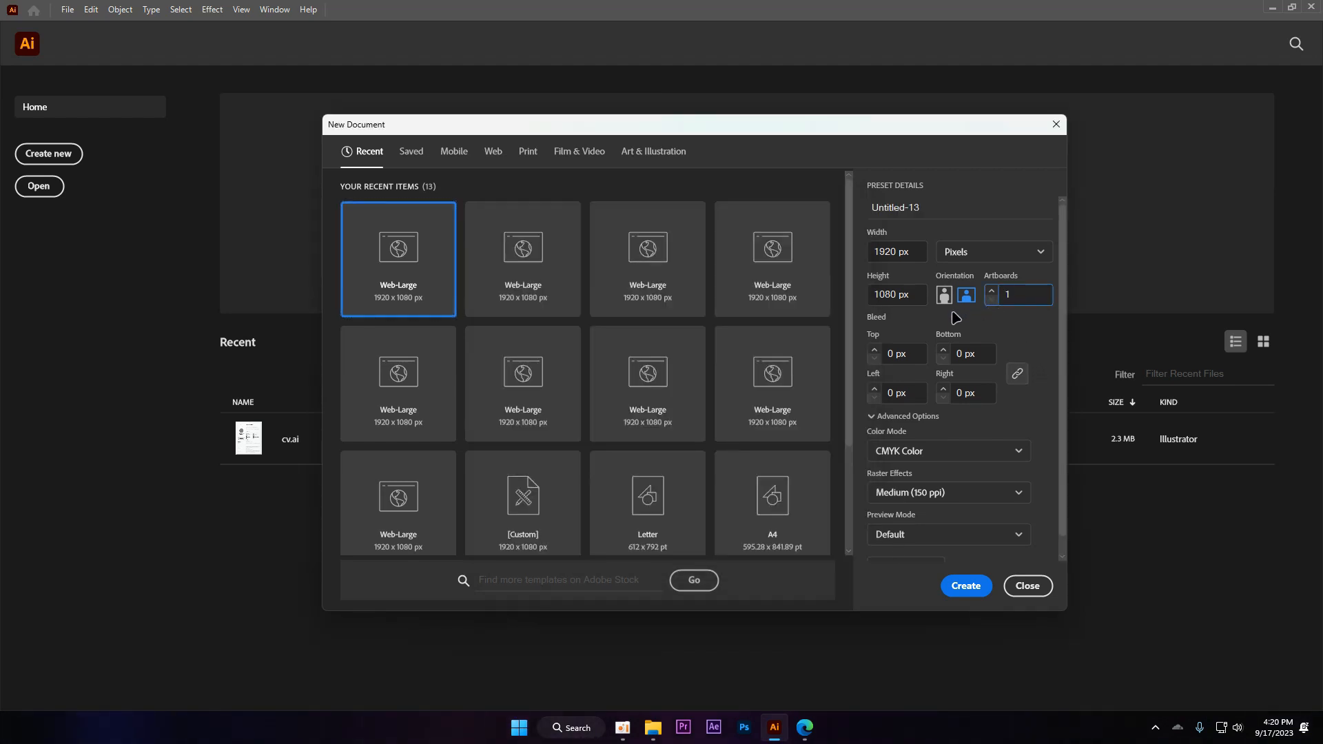
pyautogui.click(1010, 250)
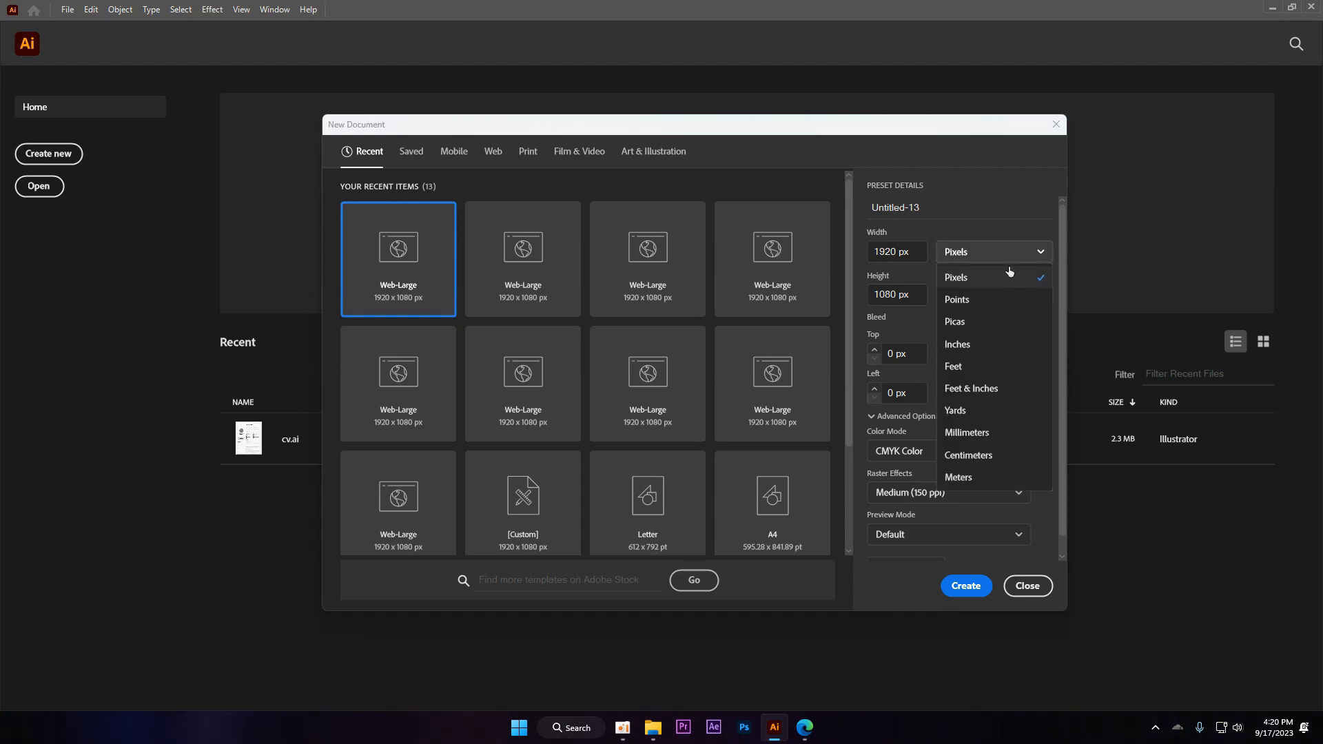
pyautogui.click(920, 582)
pyautogui.scroll(-1, 965, 549)
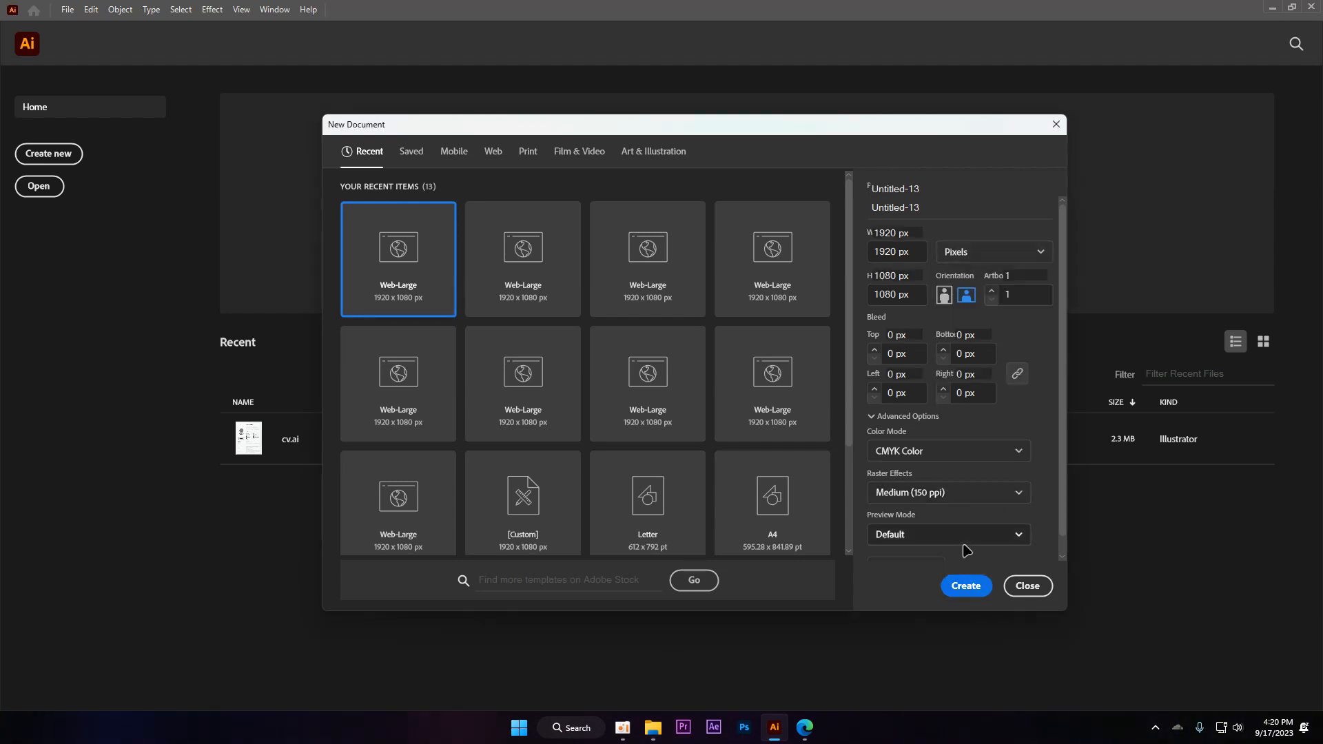
pyautogui.click(963, 586)
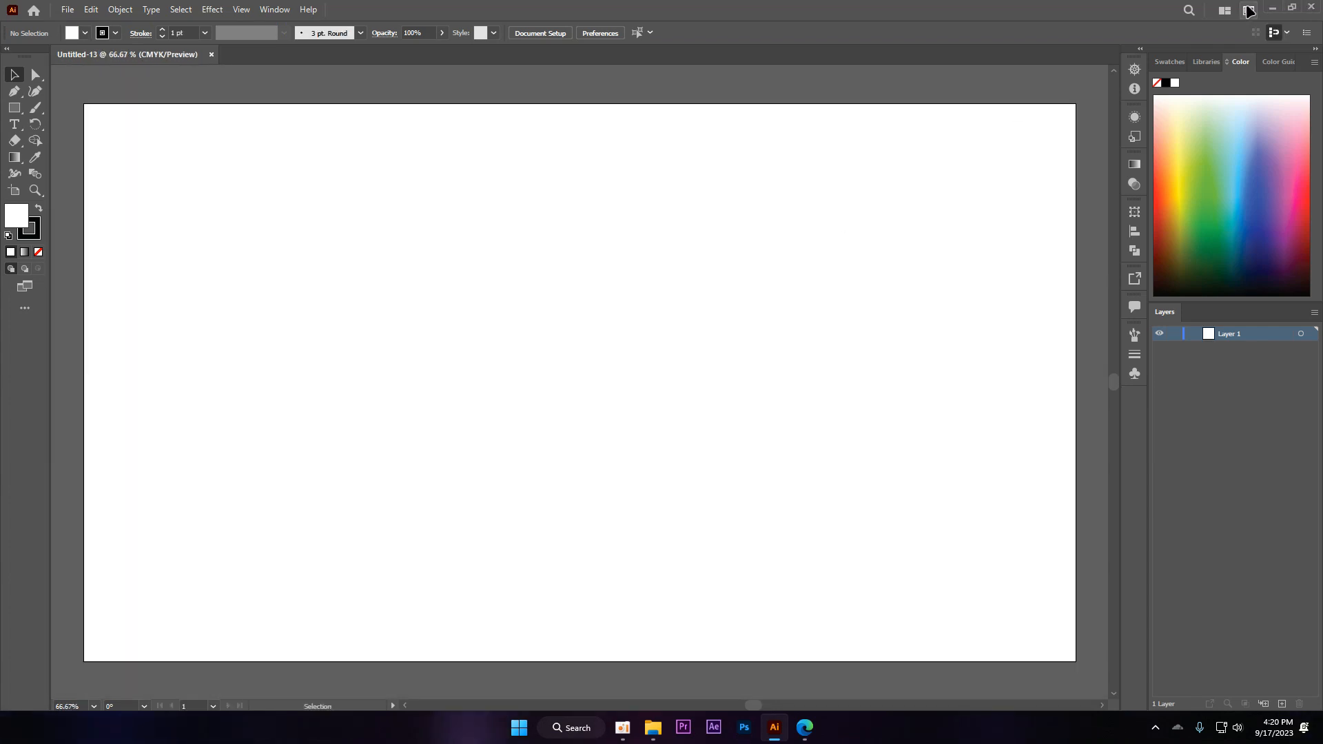
# - Switch to the Painting workspace
pyautogui.click(1249, 11)
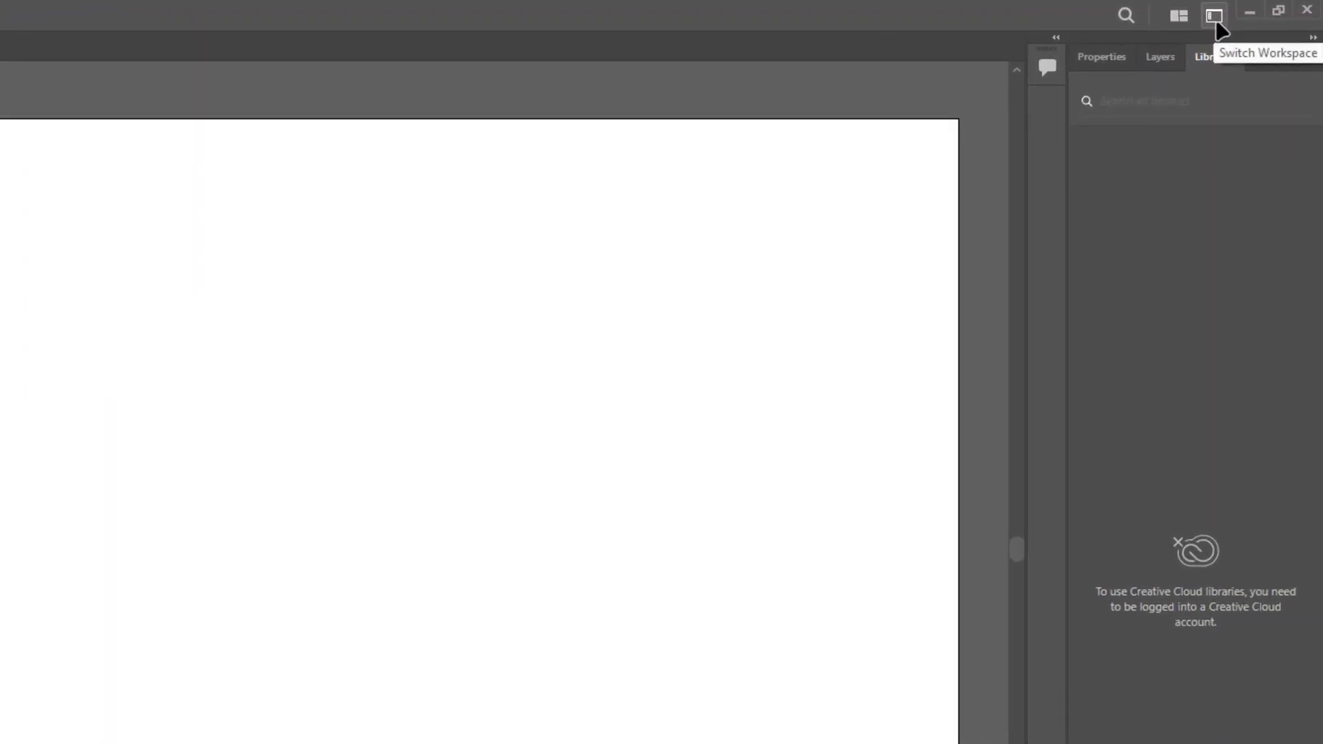
pyautogui.click(1216, 19)
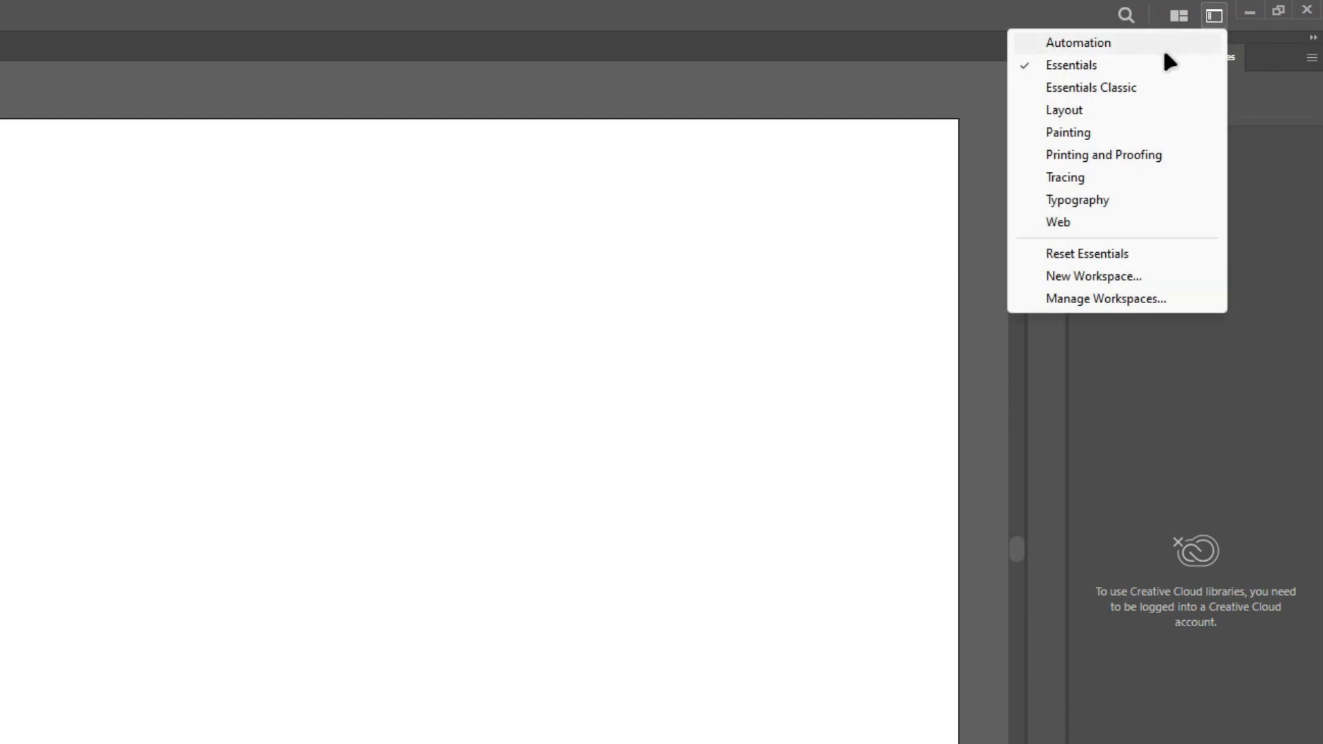
pyautogui.click(1127, 129)
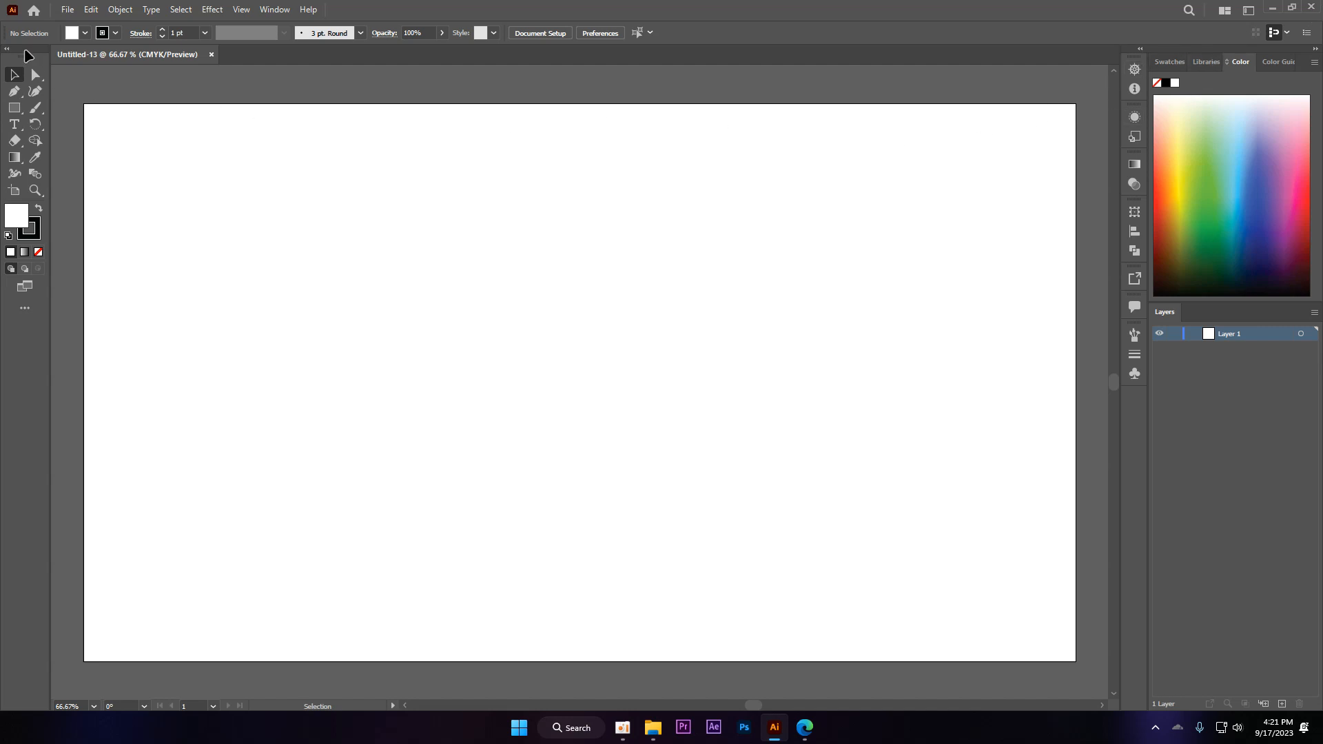
# - Float the toolbar over the canvas, toggle it between single and double column, and dock it back at the window's edge
pyautogui.moveTo(26, 51); pyautogui.dragTo(467, 152)
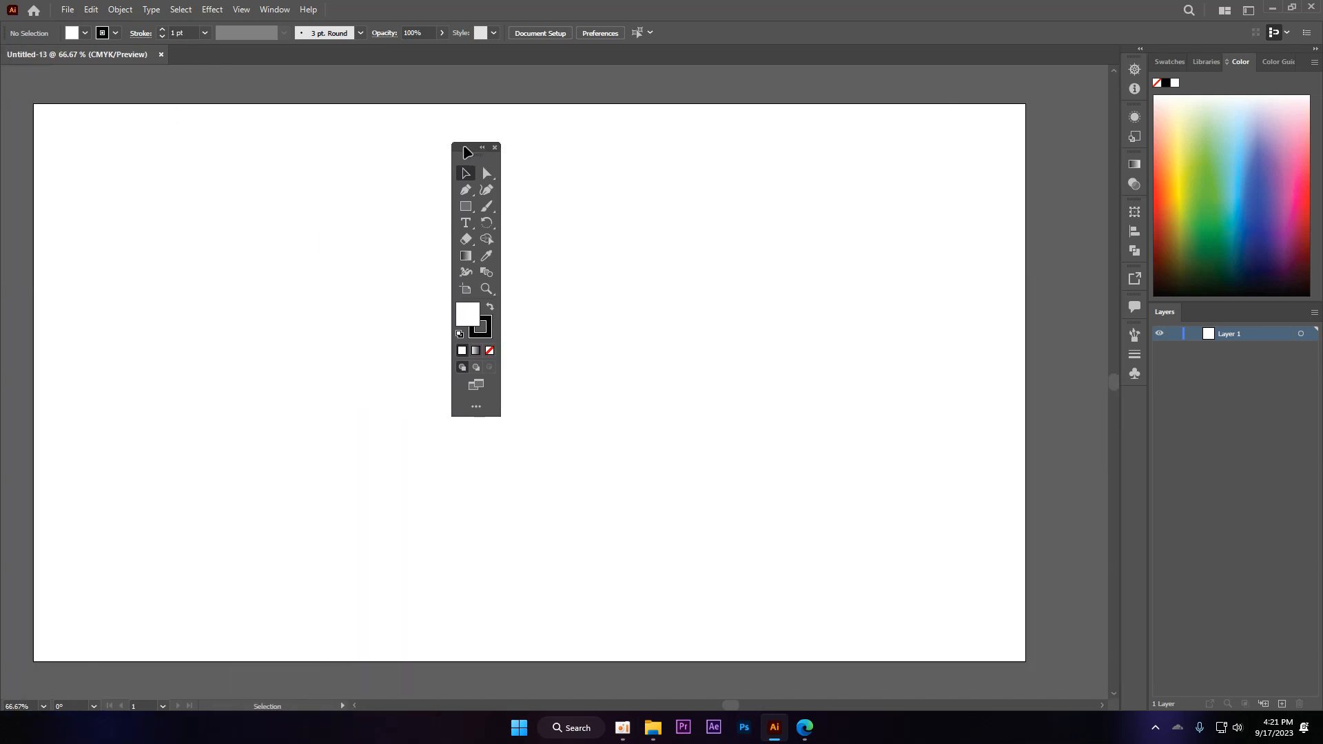
pyautogui.click(482, 148)
pyautogui.click(463, 147)
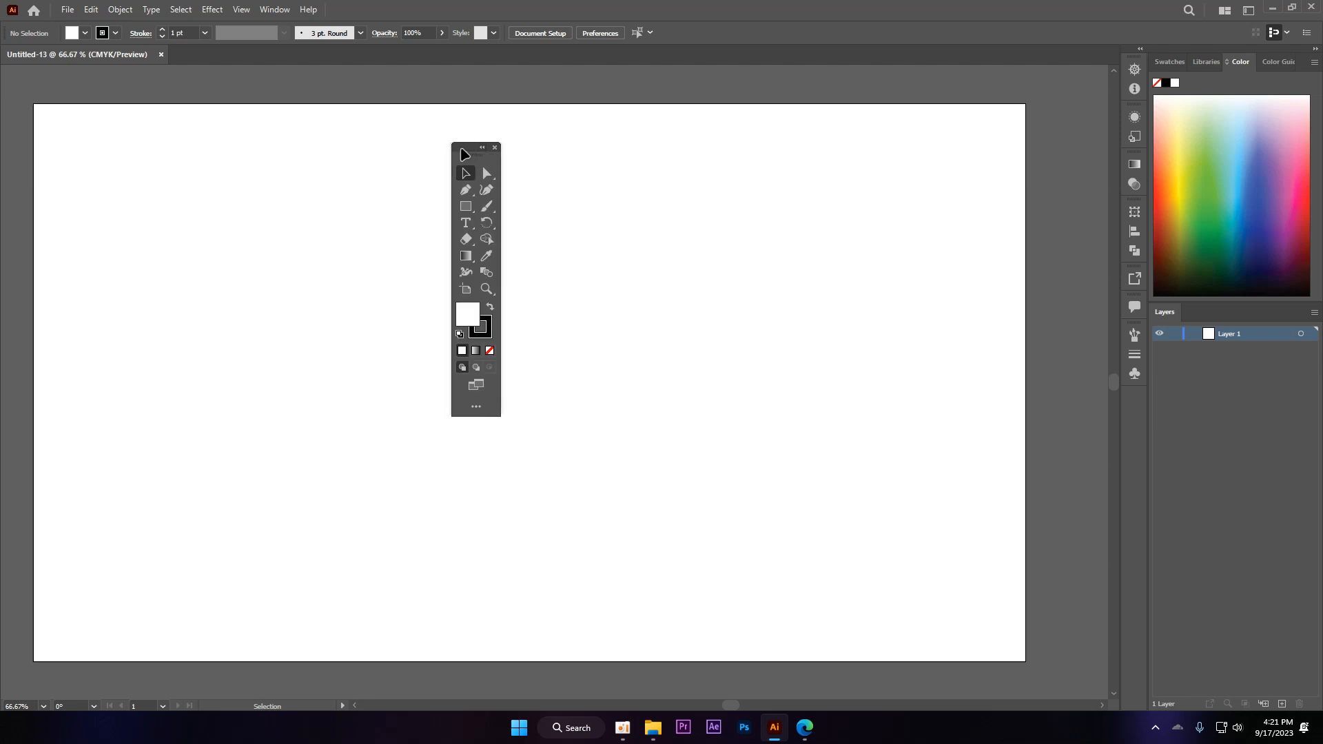
pyautogui.click(482, 148)
pyautogui.click(463, 148)
pyautogui.moveTo(464, 153); pyautogui.dragTo(2, 97)
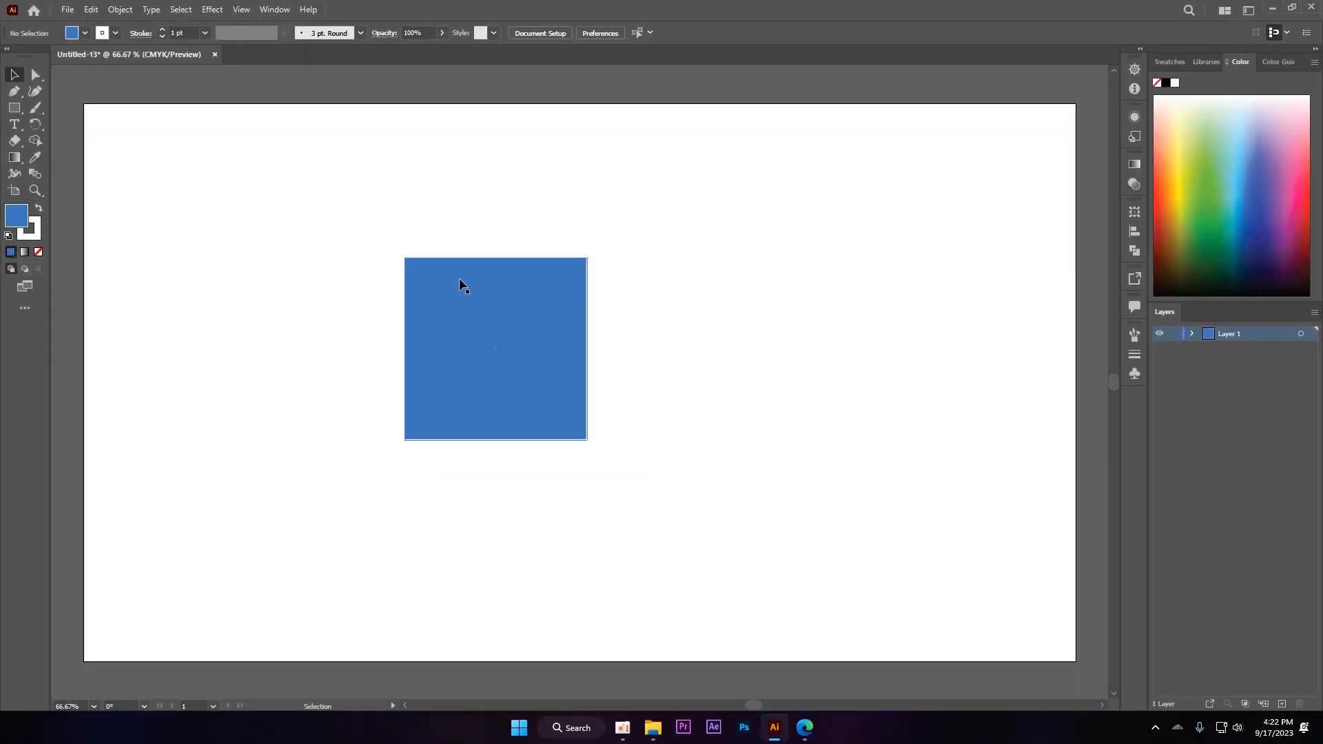
# - Move the blue square around the artboard with the Selection tool
pyautogui.scroll(1, 860, 526)
pyautogui.scroll(1, 483, 298)
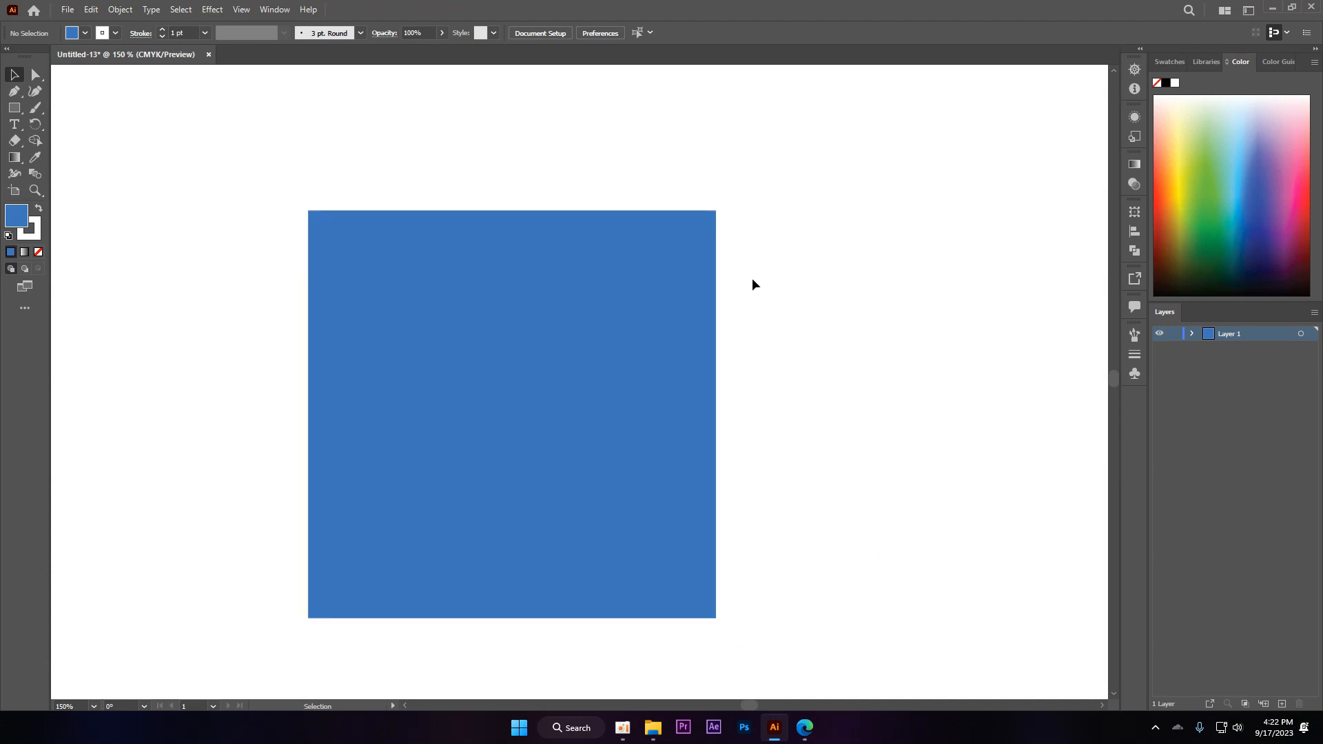
pyautogui.moveTo(593, 336); pyautogui.dragTo(534, 290)
pyautogui.moveTo(415, 287); pyautogui.dragTo(549, 262)
pyautogui.scroll(-4, 464, 292)
pyautogui.scroll(4, 432, 359)
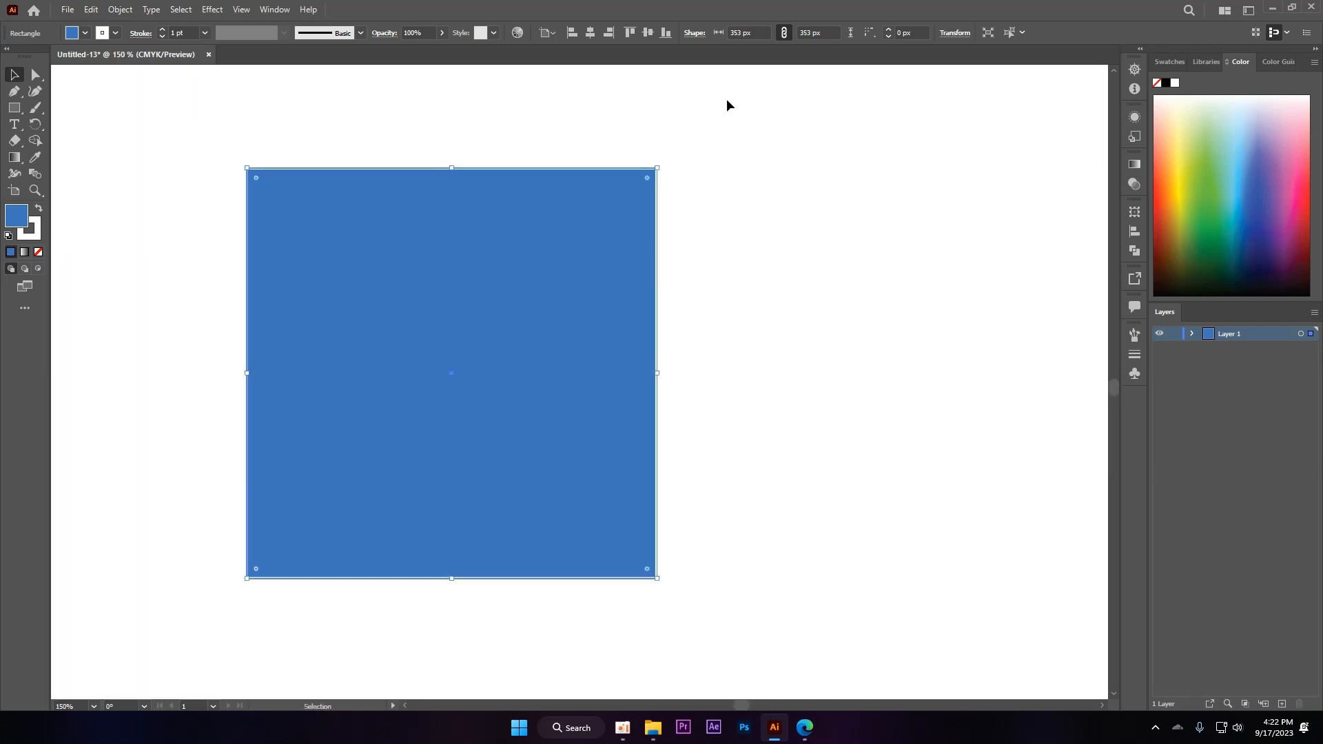
# - Rotate the blue square 45 degrees, and resize it to about 416 x 490 px with corners rounded to about 208 px
pyautogui.moveTo(661, 163); pyautogui.dragTo(738, 375)
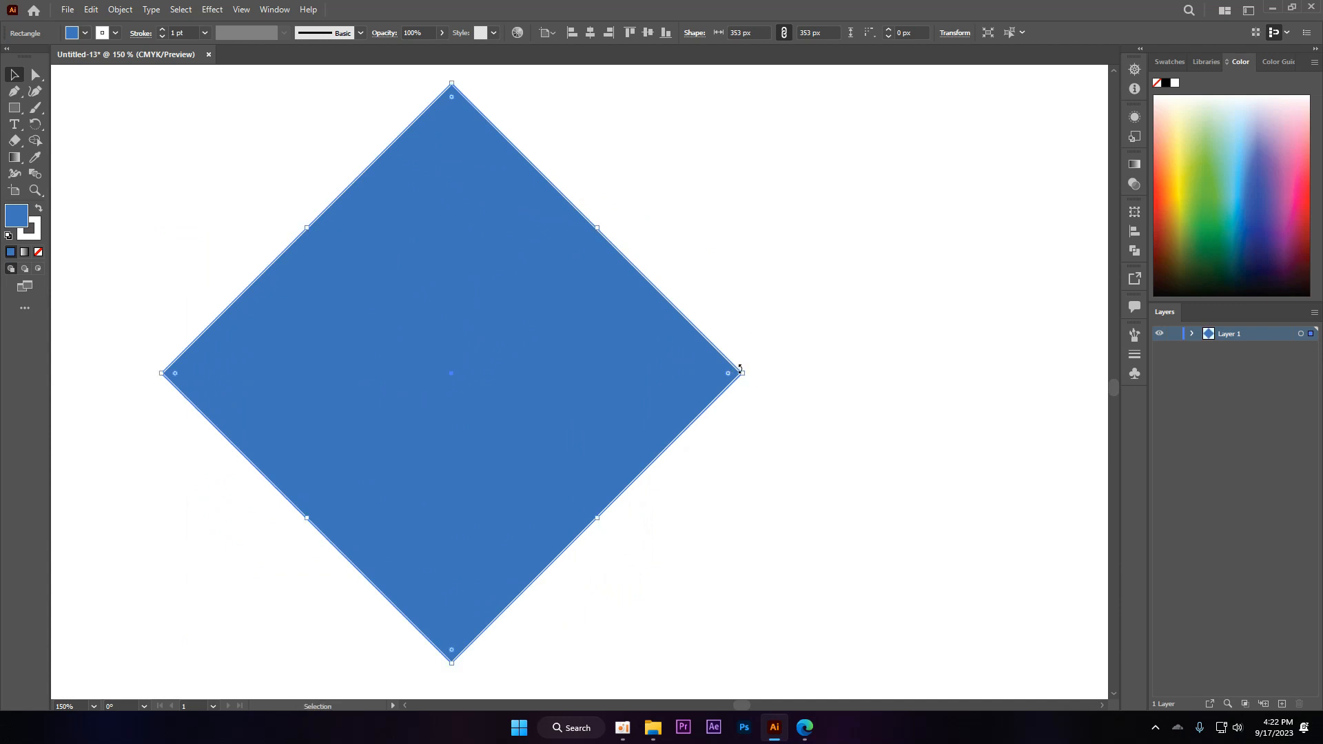
pyautogui.scroll(-1, 738, 373)
pyautogui.moveTo(640, 275); pyautogui.dragTo(645, 324)
pyautogui.moveTo(628, 474); pyautogui.dragTo(429, 354)
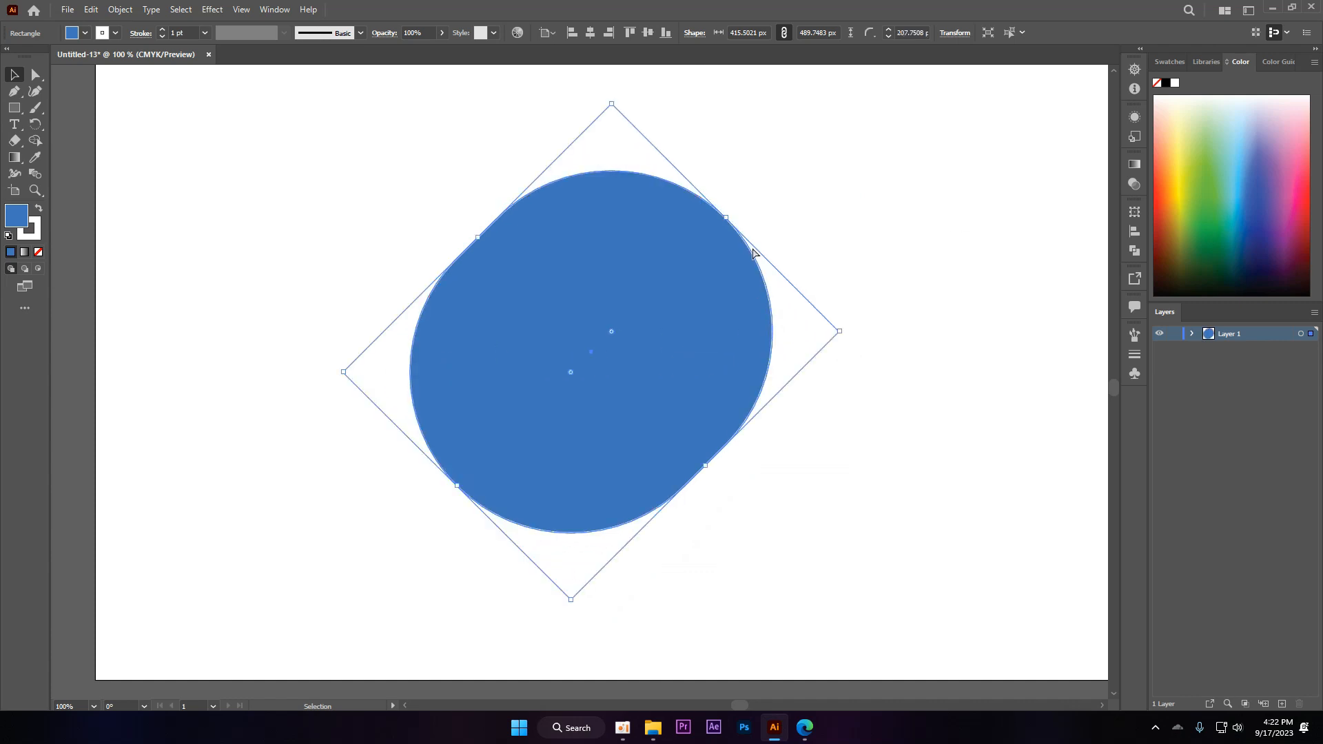
# - Undo the rotation, resizing and corner rounding of the blue square
pyautogui.hotkey('ctrl', 'z')
pyautogui.hotkey('ctrl', 'z')
pyautogui.hotkey('ctrl', 'z')
pyautogui.hotkey('ctrl', 'z')
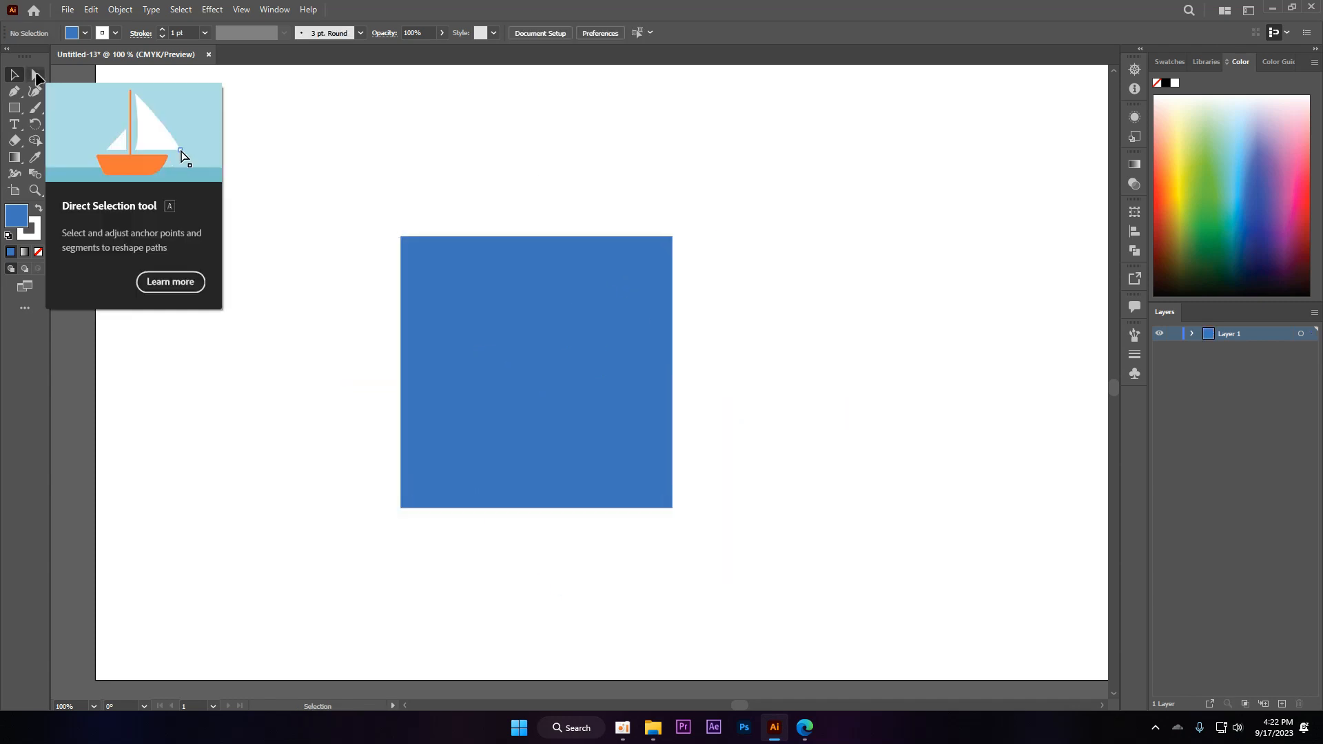
# - Distort the blue square by moving its four corner anchor points one by one with the Direct Selection tool
pyautogui.click(36, 74)
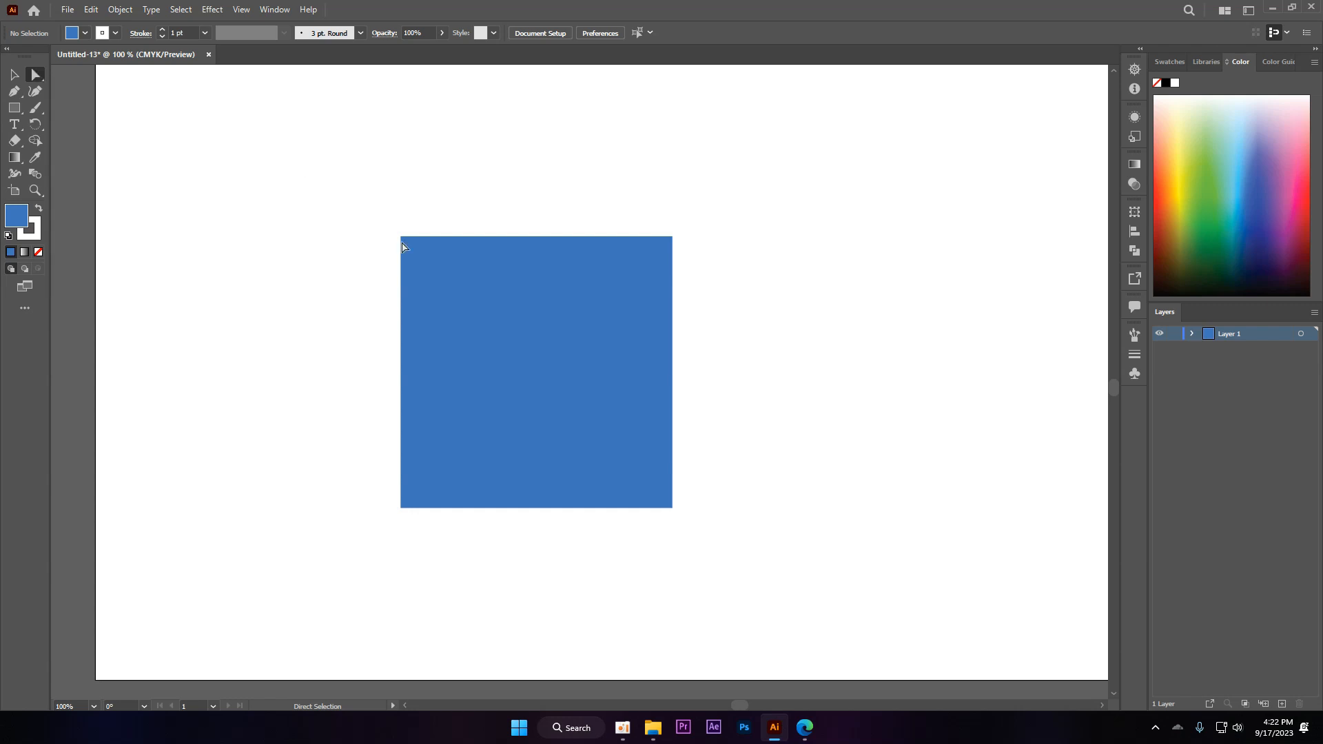
pyautogui.click(483, 288)
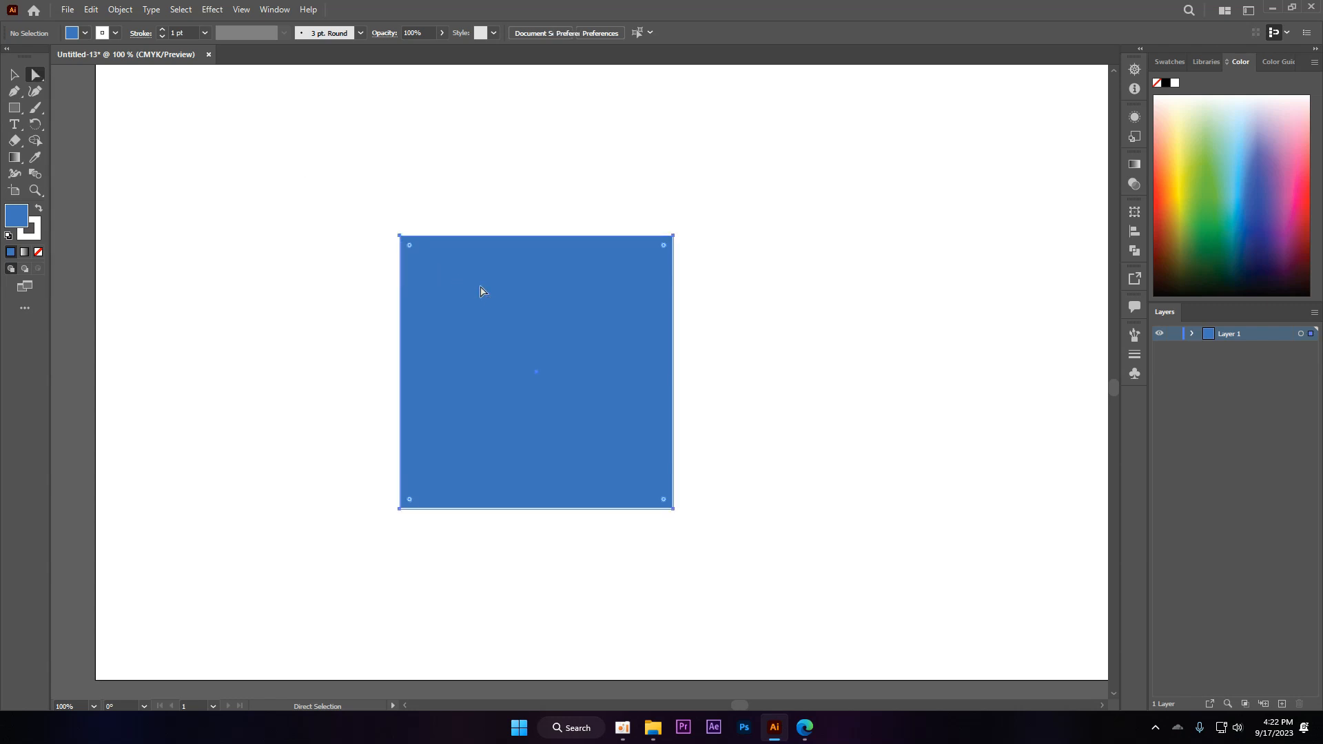
pyautogui.click(674, 237)
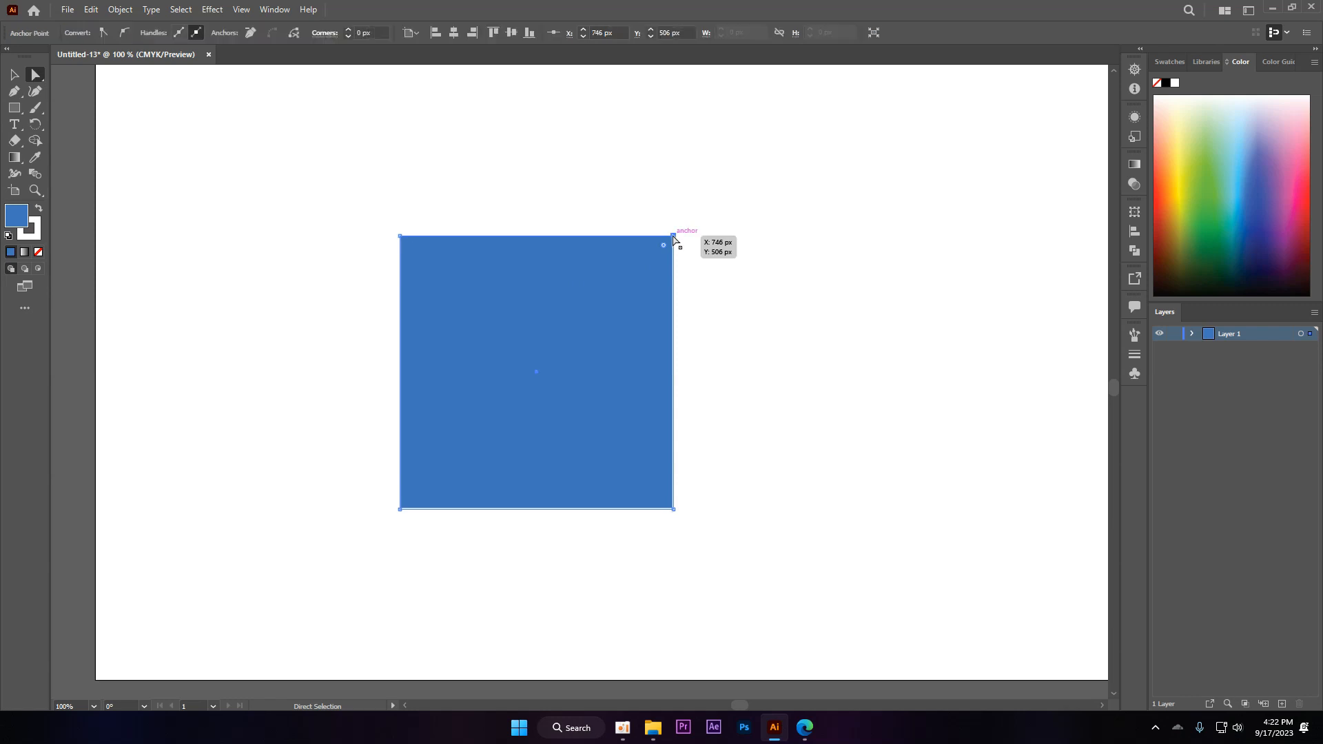
pyautogui.moveTo(674, 237); pyautogui.dragTo(676, 102)
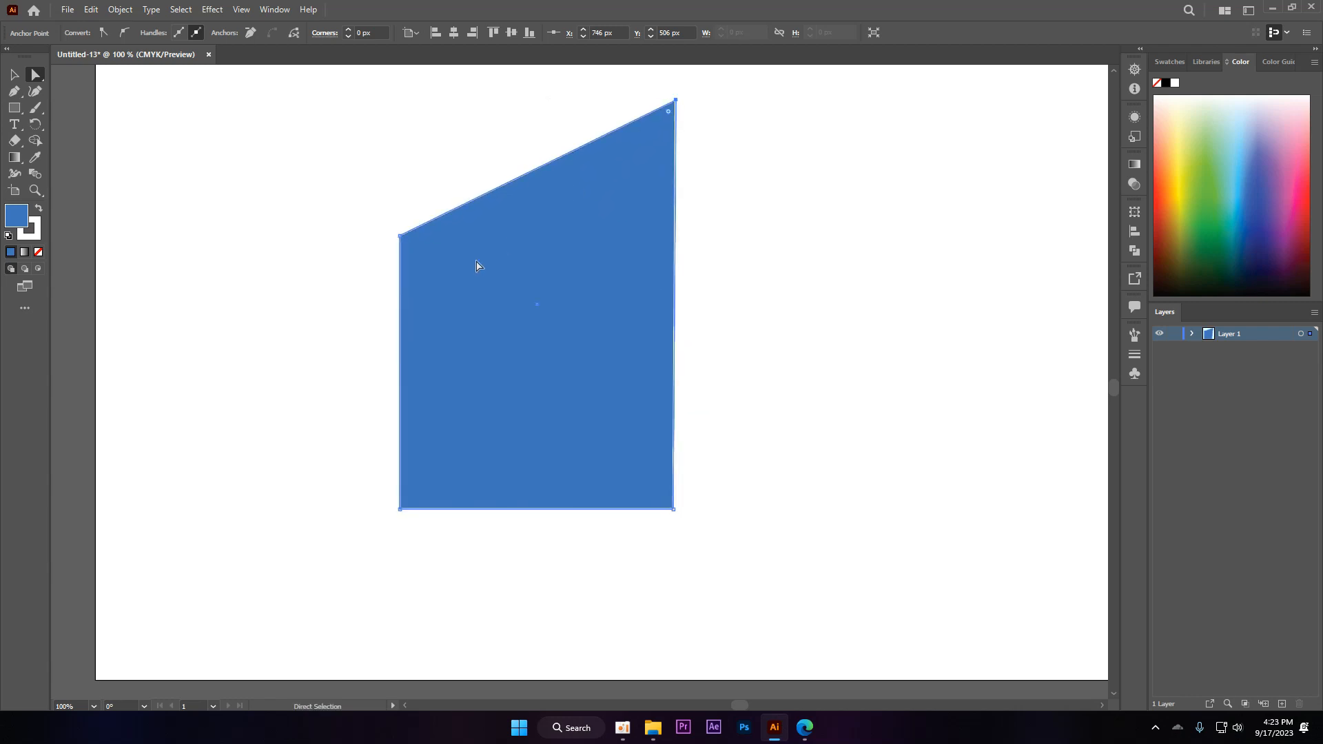
pyautogui.moveTo(401, 236); pyautogui.dragTo(496, 360)
pyautogui.moveTo(400, 510); pyautogui.dragTo(564, 584)
pyautogui.moveTo(679, 514); pyautogui.dragTo(511, 359)
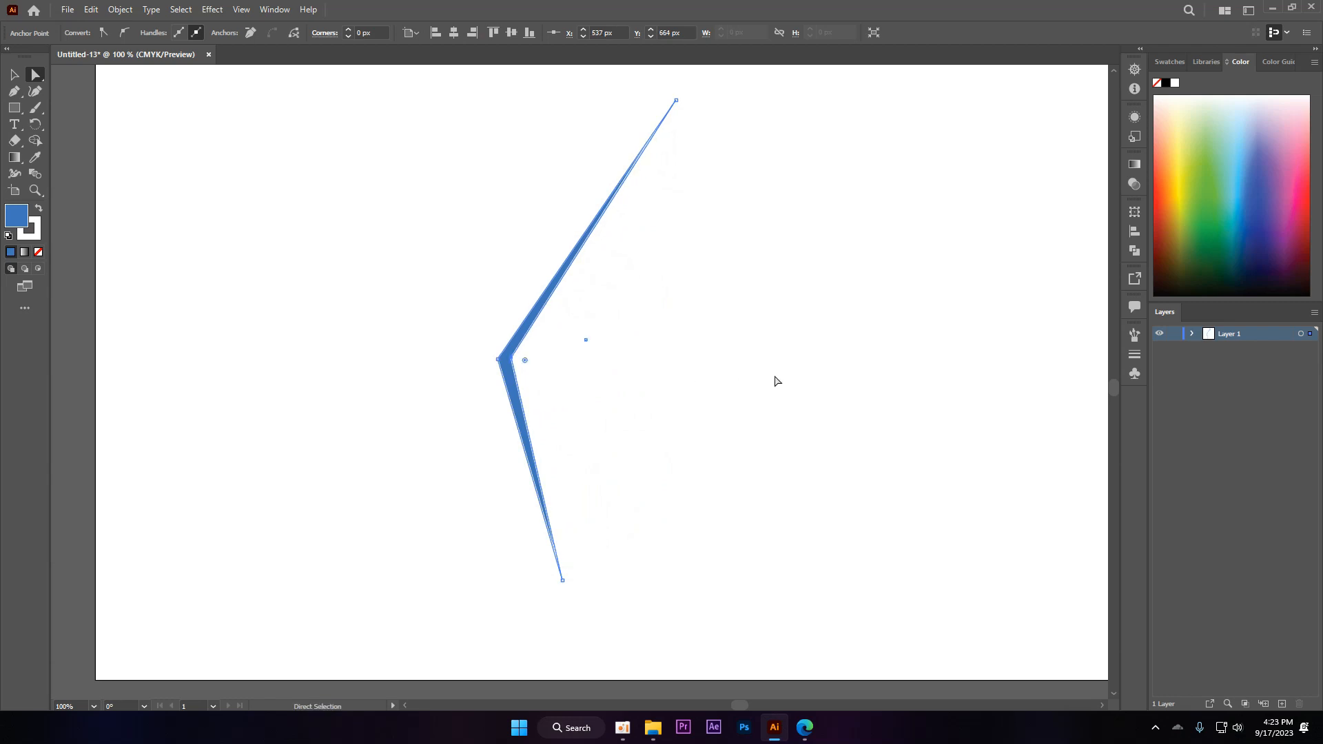
# - Undo the corner anchor point moves and clear the blue square from the artboard
pyautogui.hotkey('ctrl', 'z')
pyautogui.hotkey('ctrl', 'z')
pyautogui.hotkey('ctrl', 'z')
pyautogui.hotkey('ctrl', 'z')
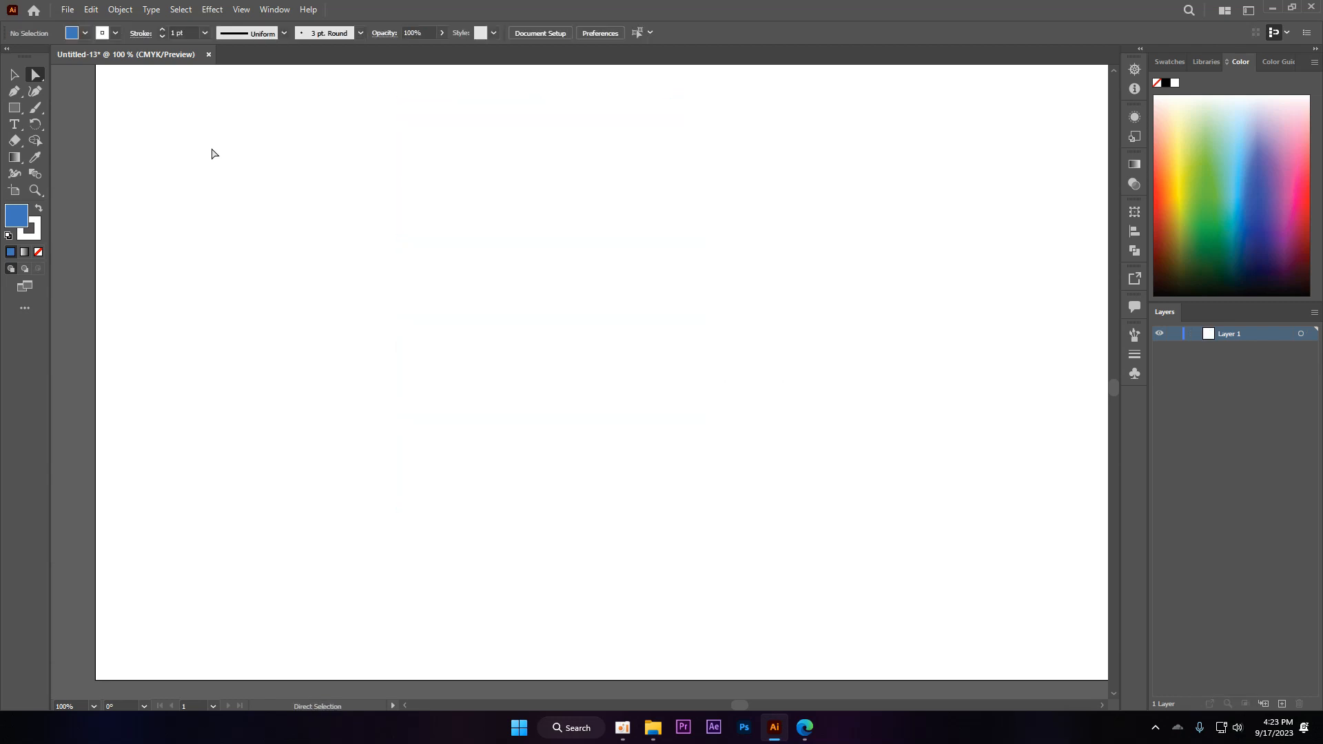
# - Draw a closed five-sided blue shape with the Pen tool, and swap its fill and stroke colors back and forth
pyautogui.click(11, 98)
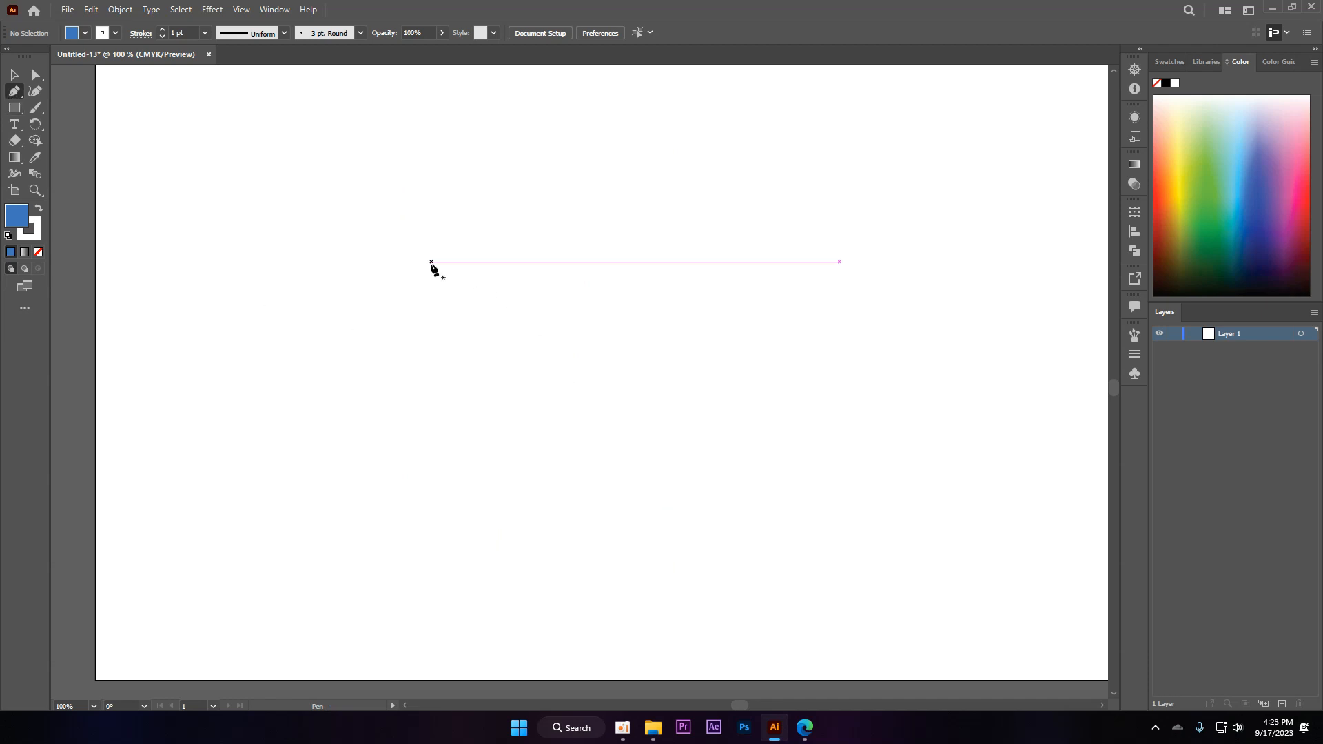
pyautogui.click(392, 262)
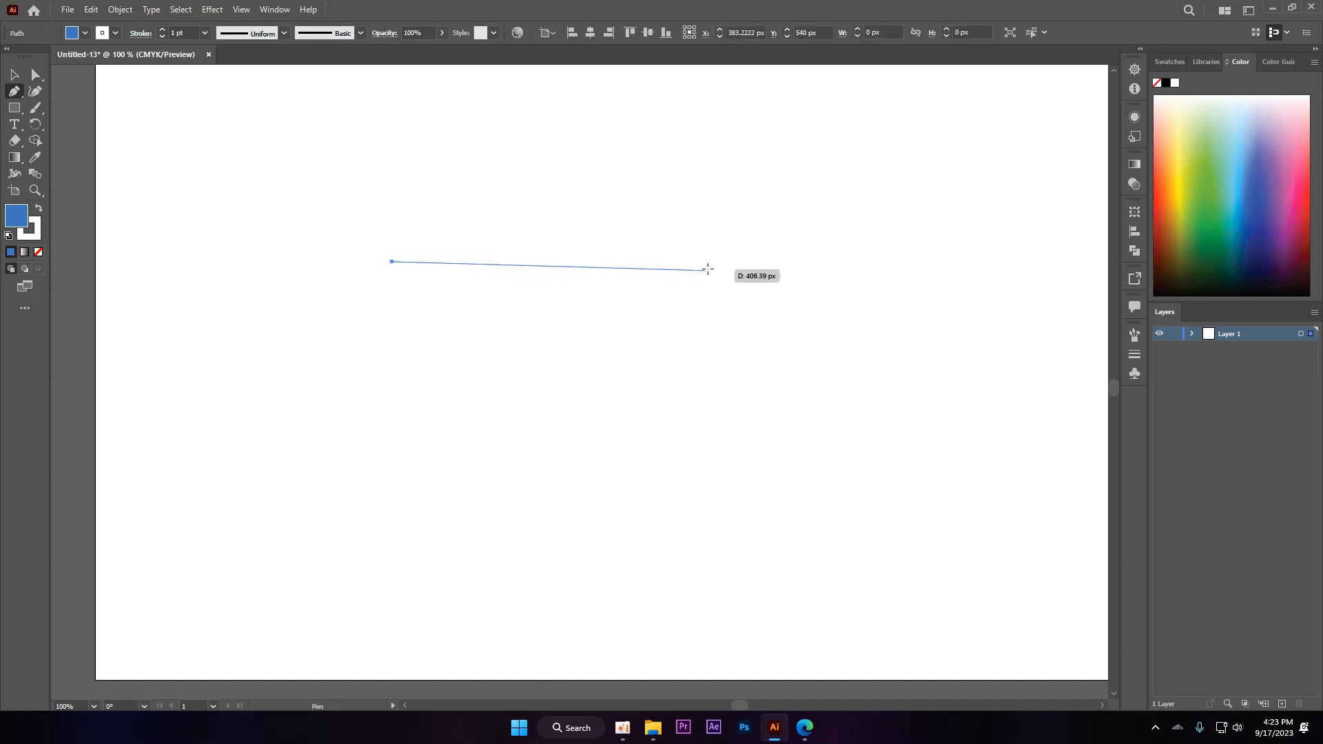
pyautogui.click(714, 256)
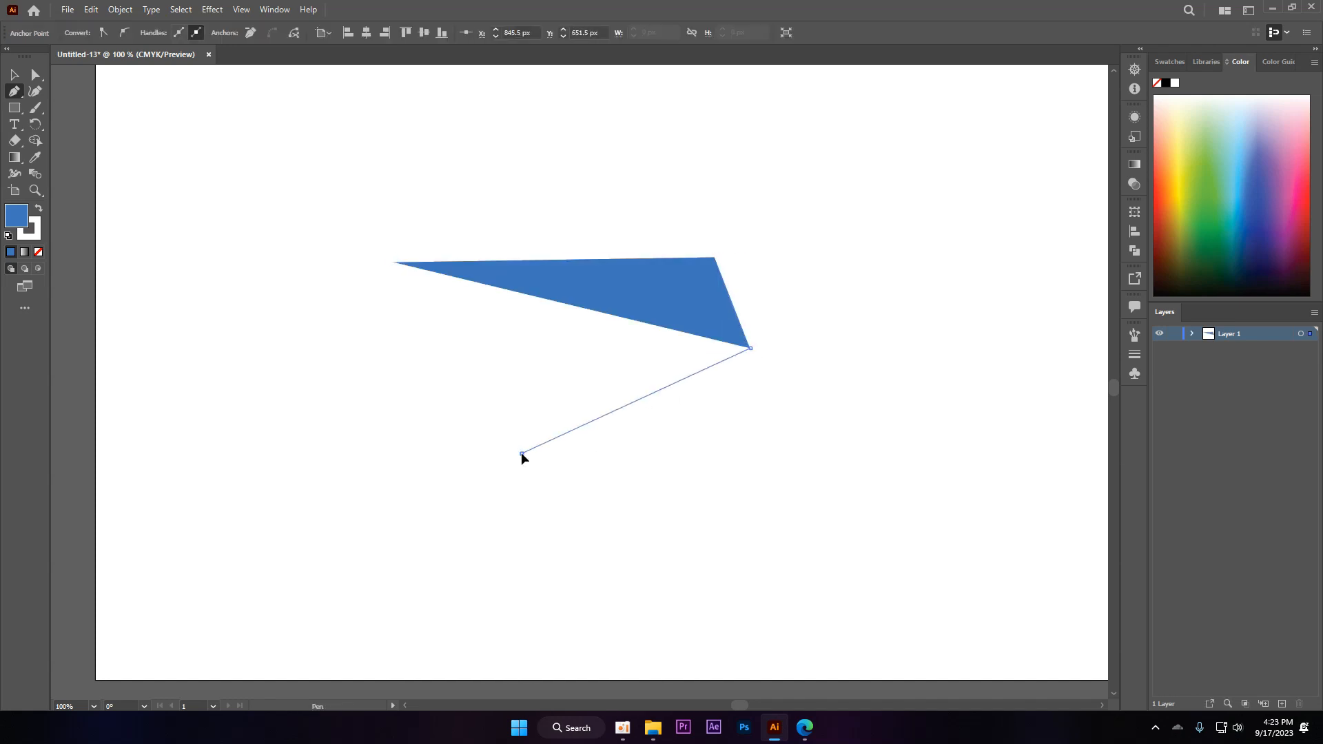
pyautogui.click(522, 453)
pyautogui.click(366, 390)
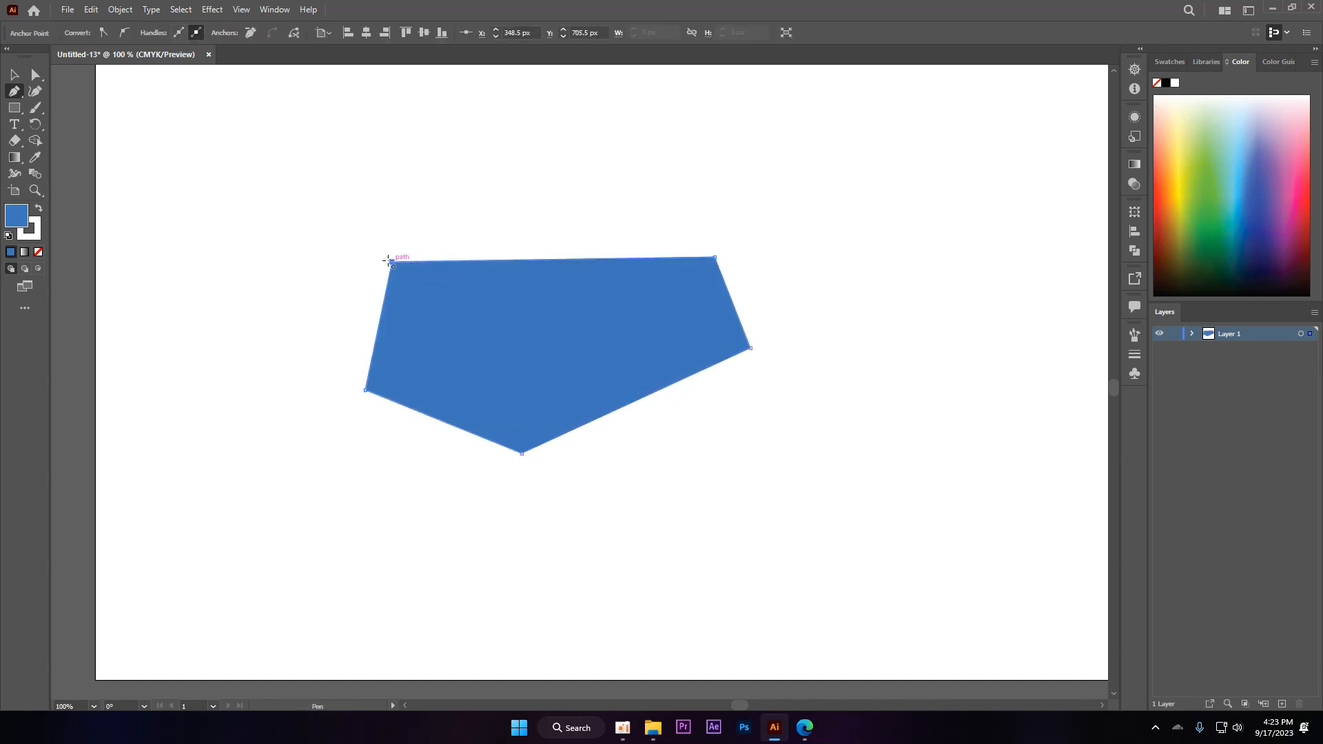
pyautogui.click(393, 261)
pyautogui.click(36, 210)
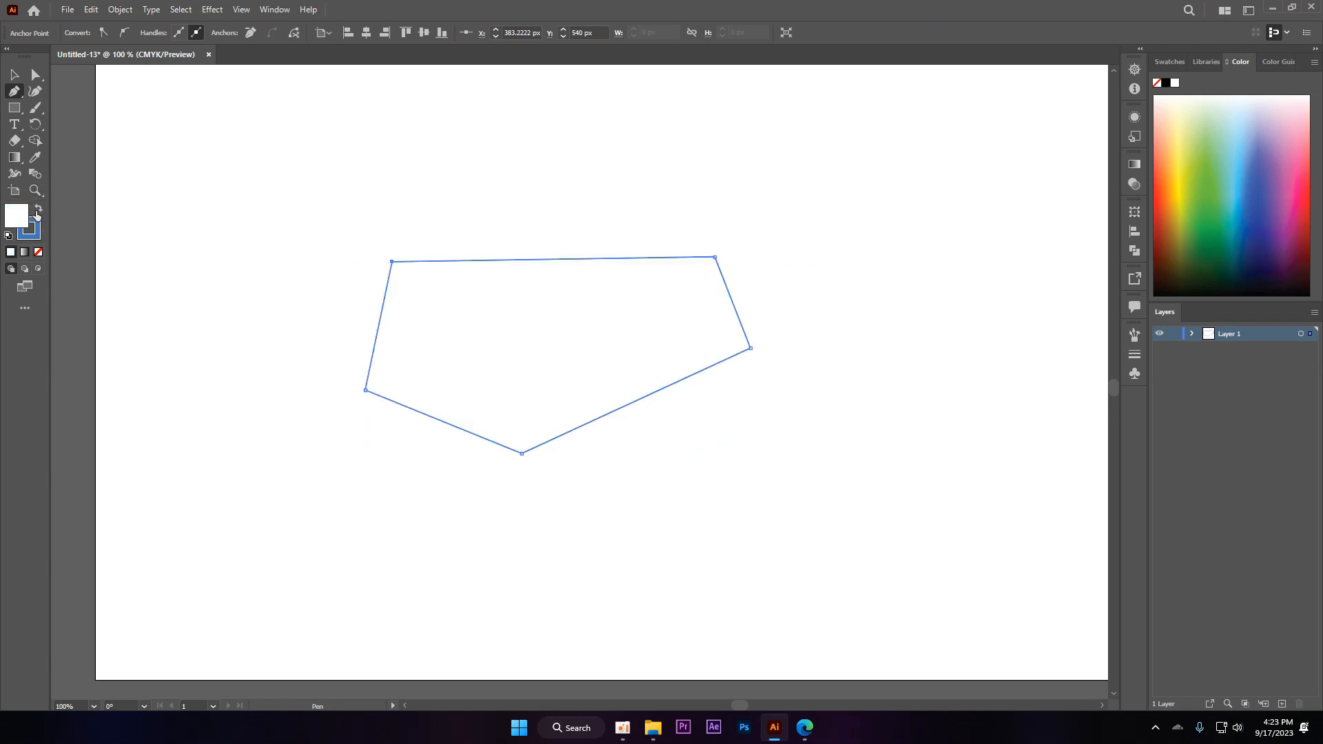
pyautogui.click(37, 210)
# - Draw a closed four-sided shape overlapping the five-sided one with the Pen tool, and delete it
pyautogui.click(633, 192)
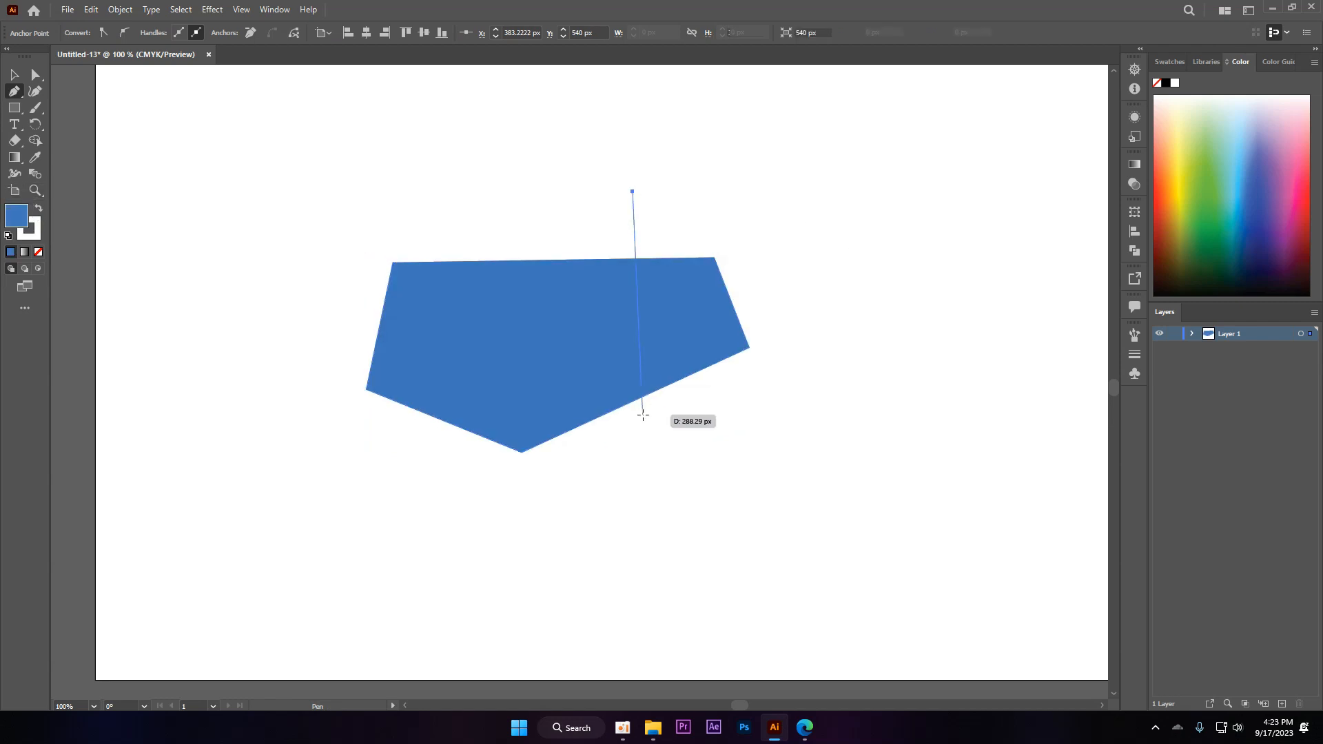
pyautogui.click(641, 443)
pyautogui.click(875, 421)
pyautogui.click(868, 264)
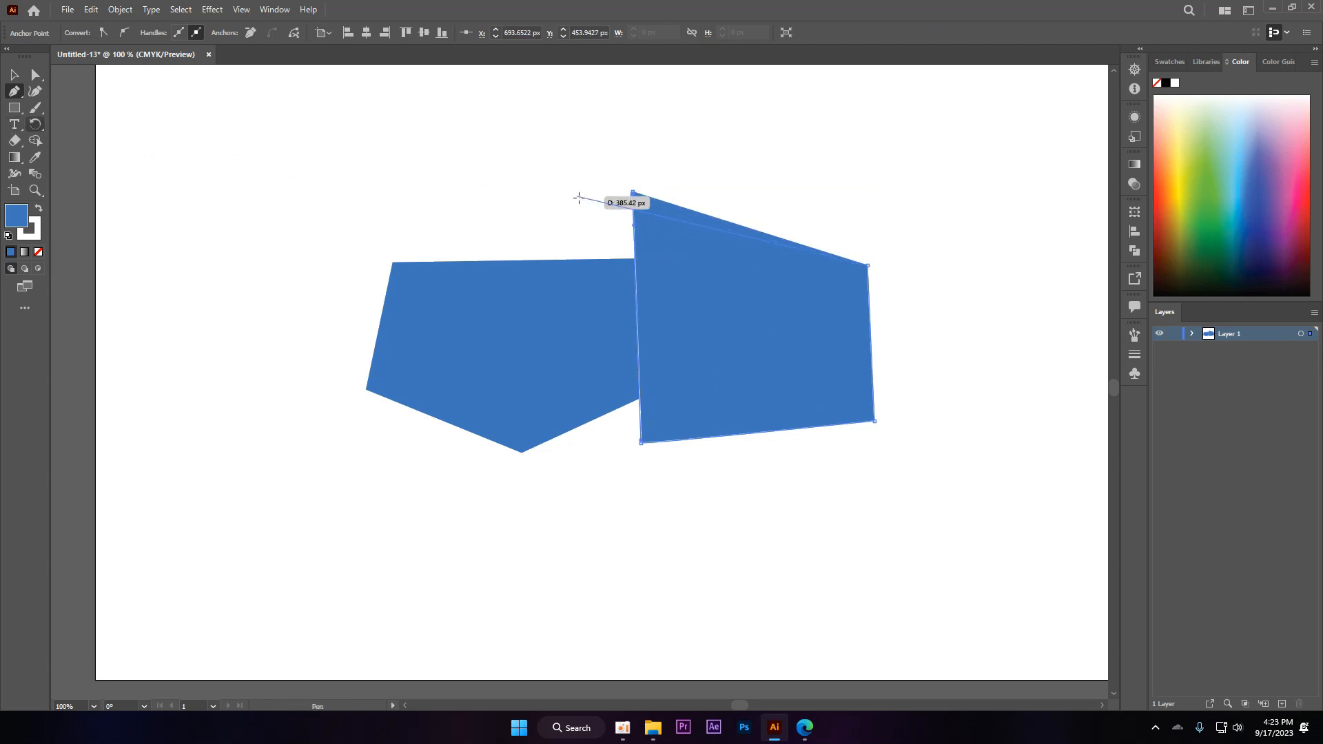
pyautogui.click(632, 192)
pyautogui.press('Delete')
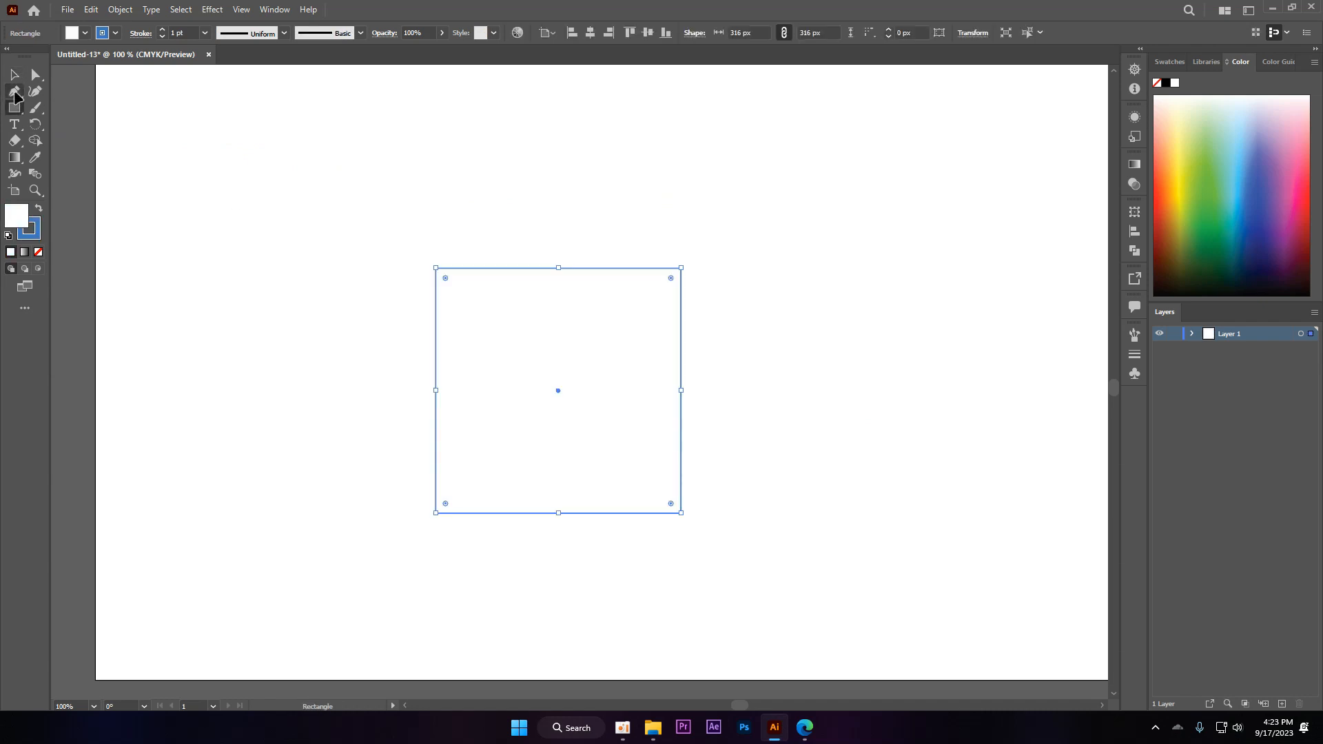
# - Activate the Anchor Point Tool and set the outlined square's stroke weight to 3 pt
pyautogui.rightClick(15, 92)
pyautogui.click(55, 127)
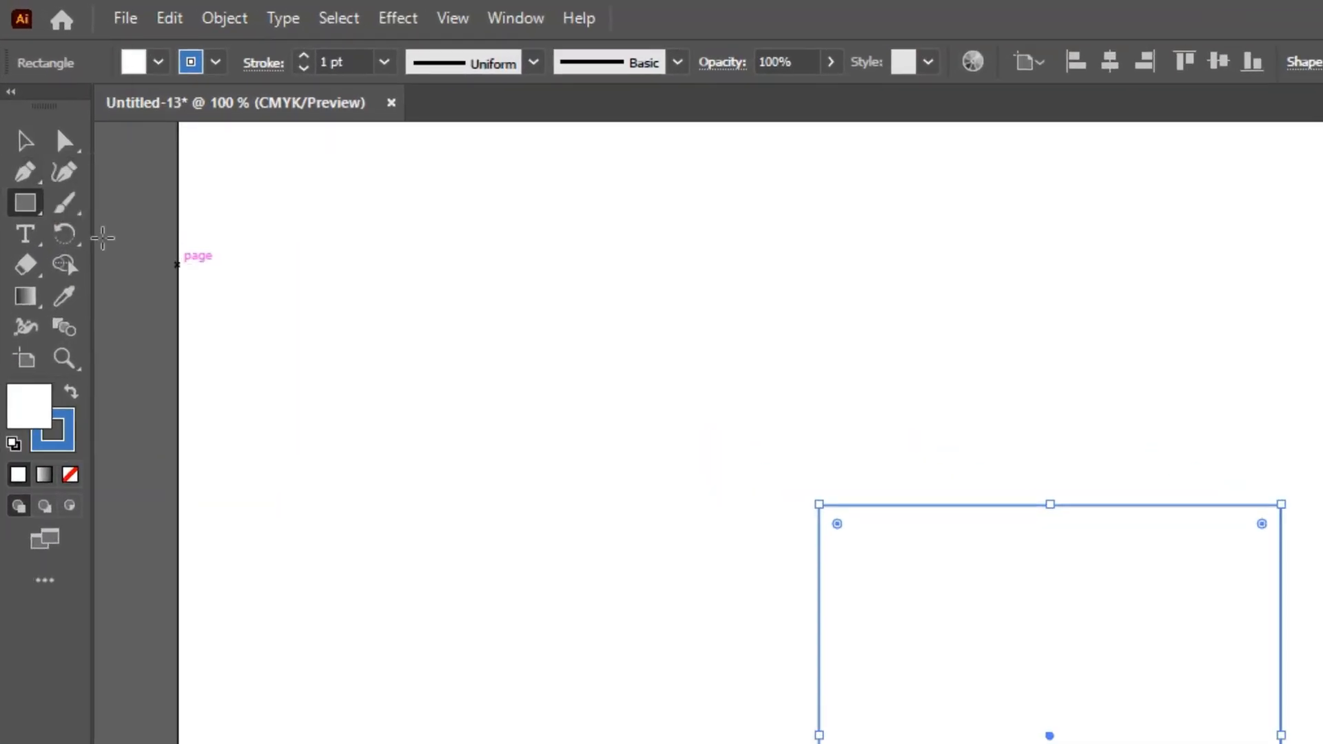
pyautogui.click(103, 238)
pyautogui.click(939, 518)
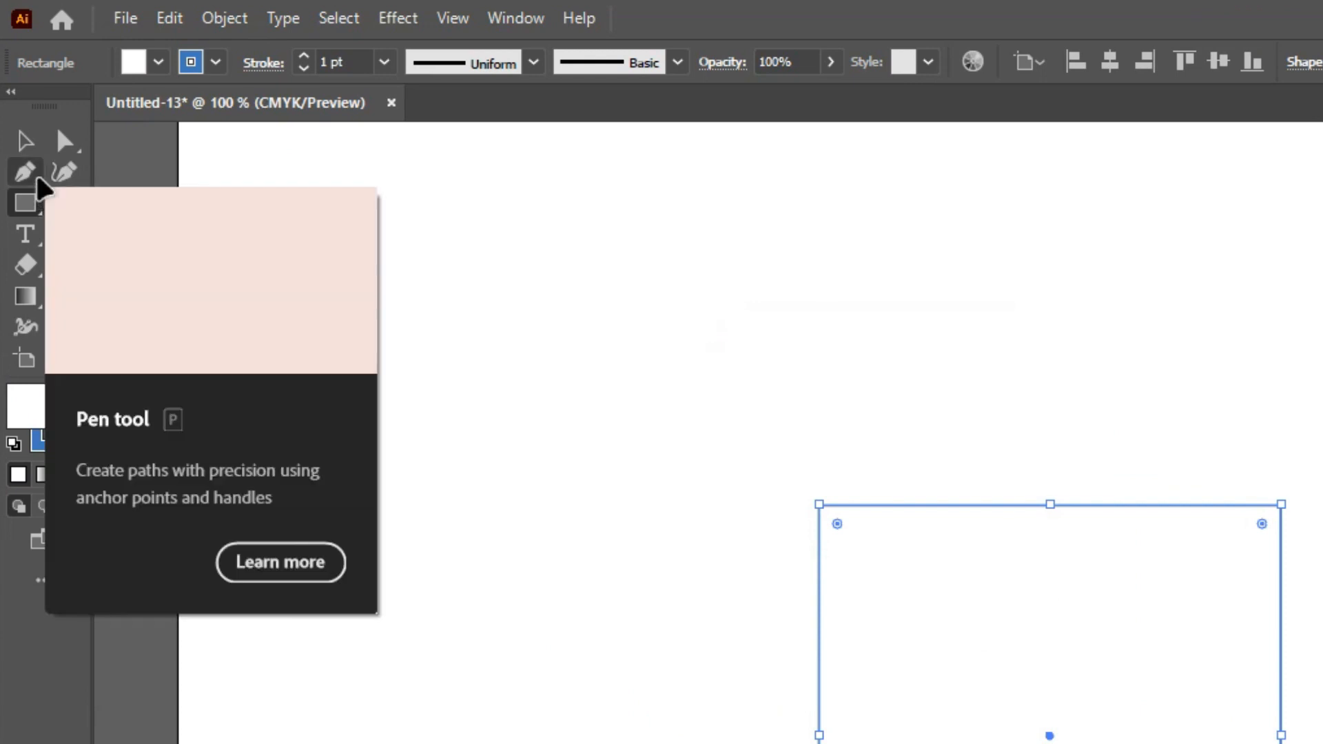
pyautogui.rightClick(38, 179)
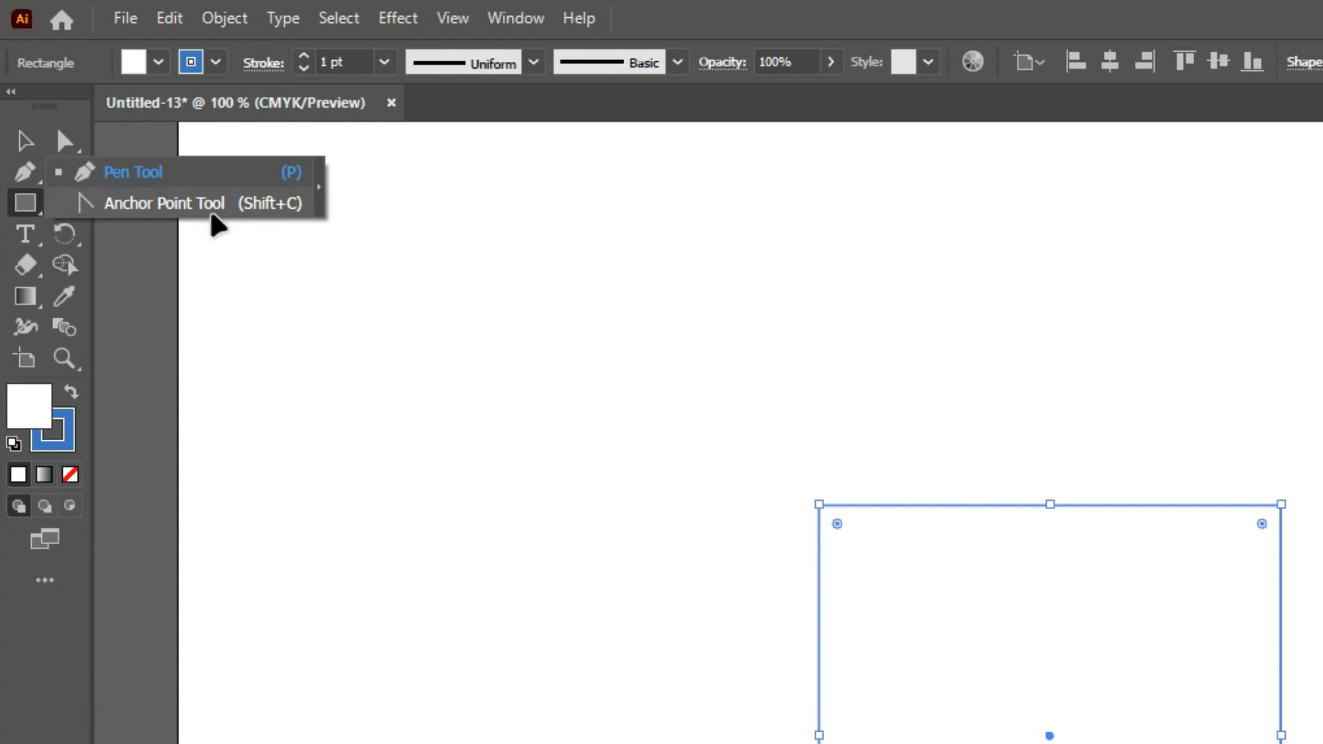
pyautogui.click(227, 210)
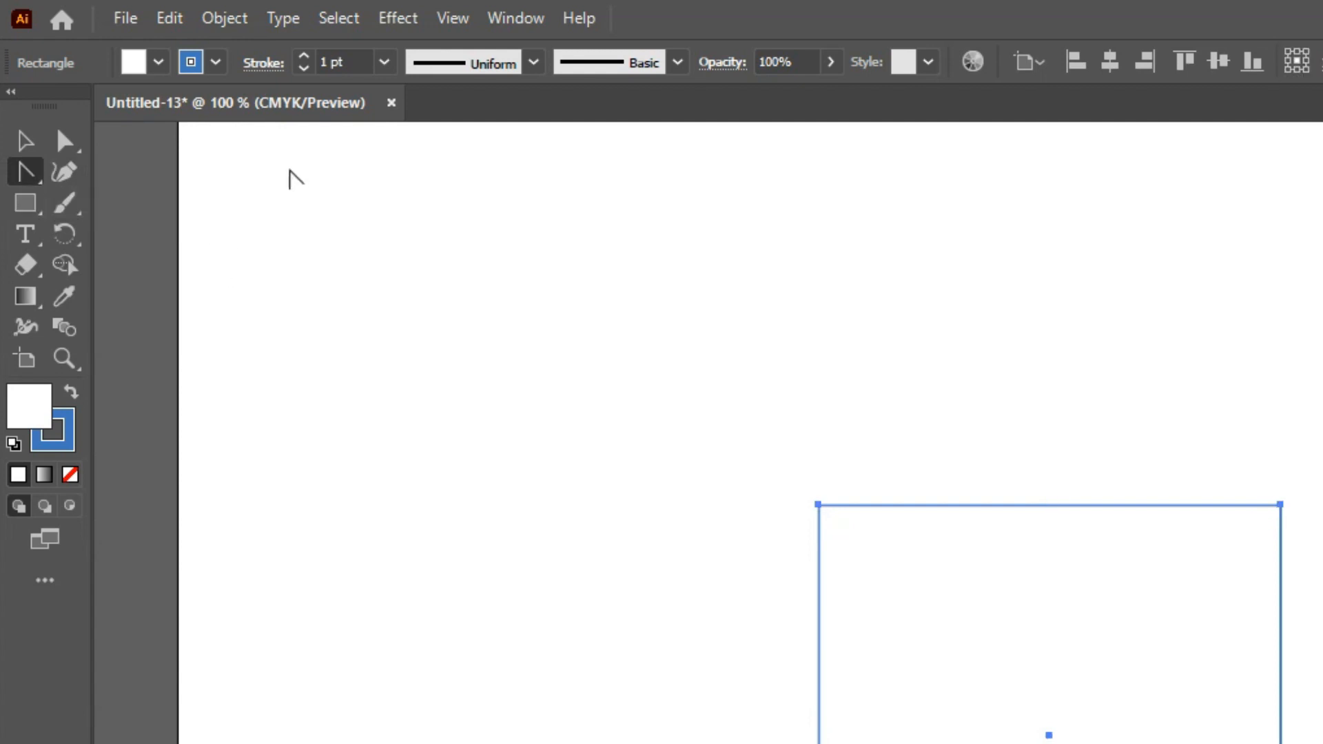
pyautogui.click(338, 62)
pyautogui.write('3')
pyautogui.press('Return')
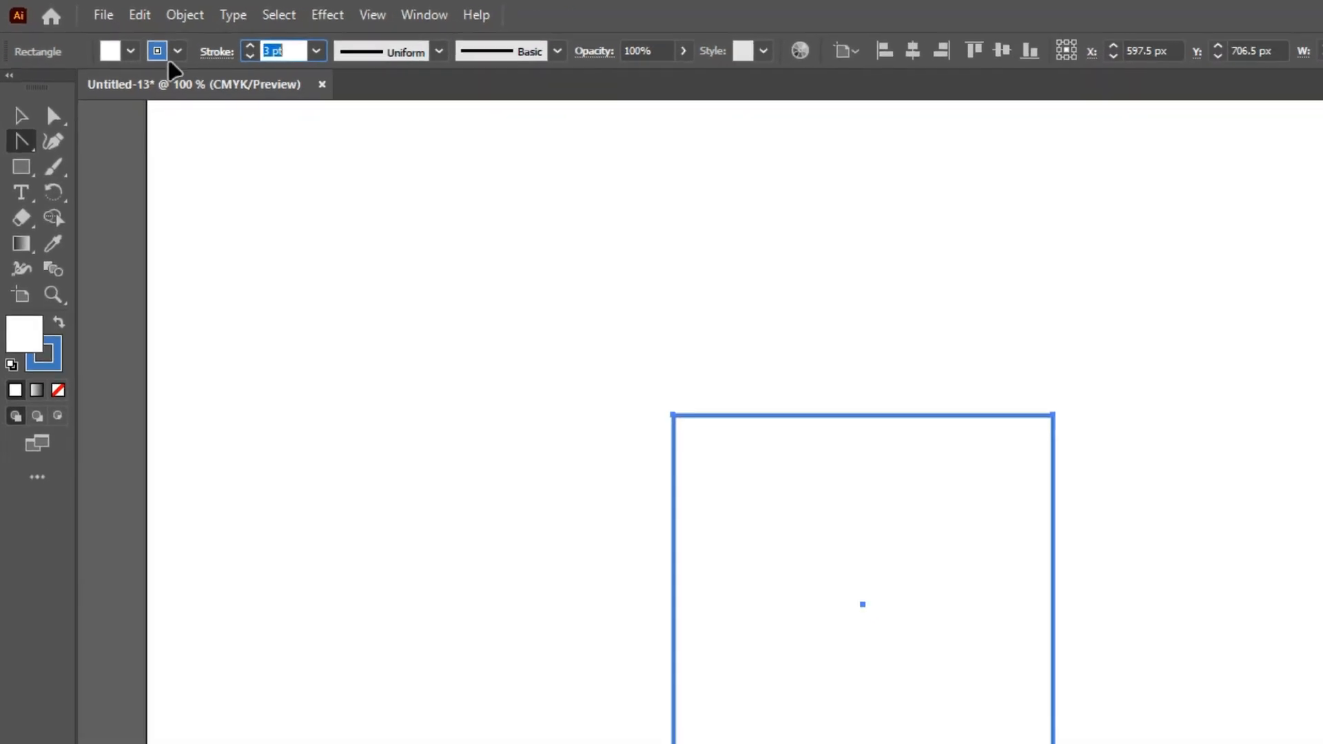
# - Bend the square's top edge inward into a smooth curve with the Anchor Point Tool
pyautogui.click(23, 145)
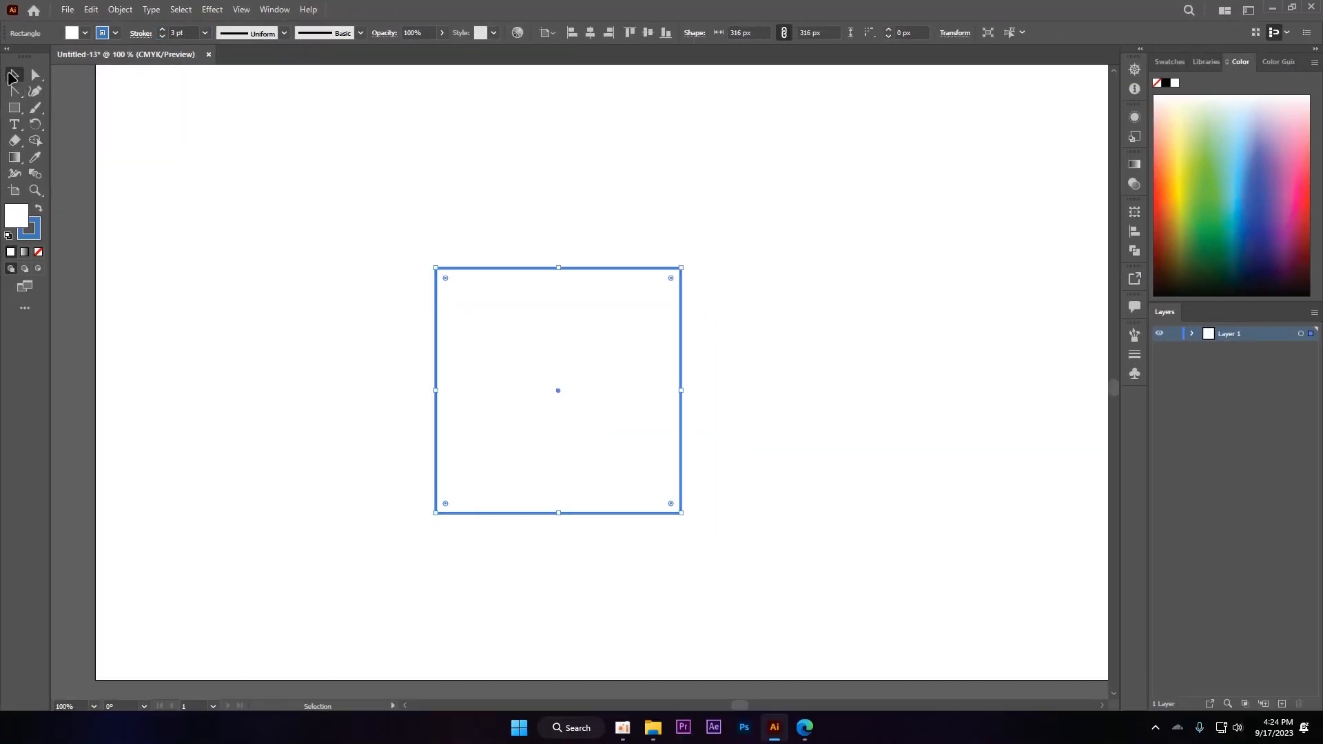
pyautogui.scroll(1, 407, 275)
pyautogui.moveTo(682, 348); pyautogui.dragTo(565, 331)
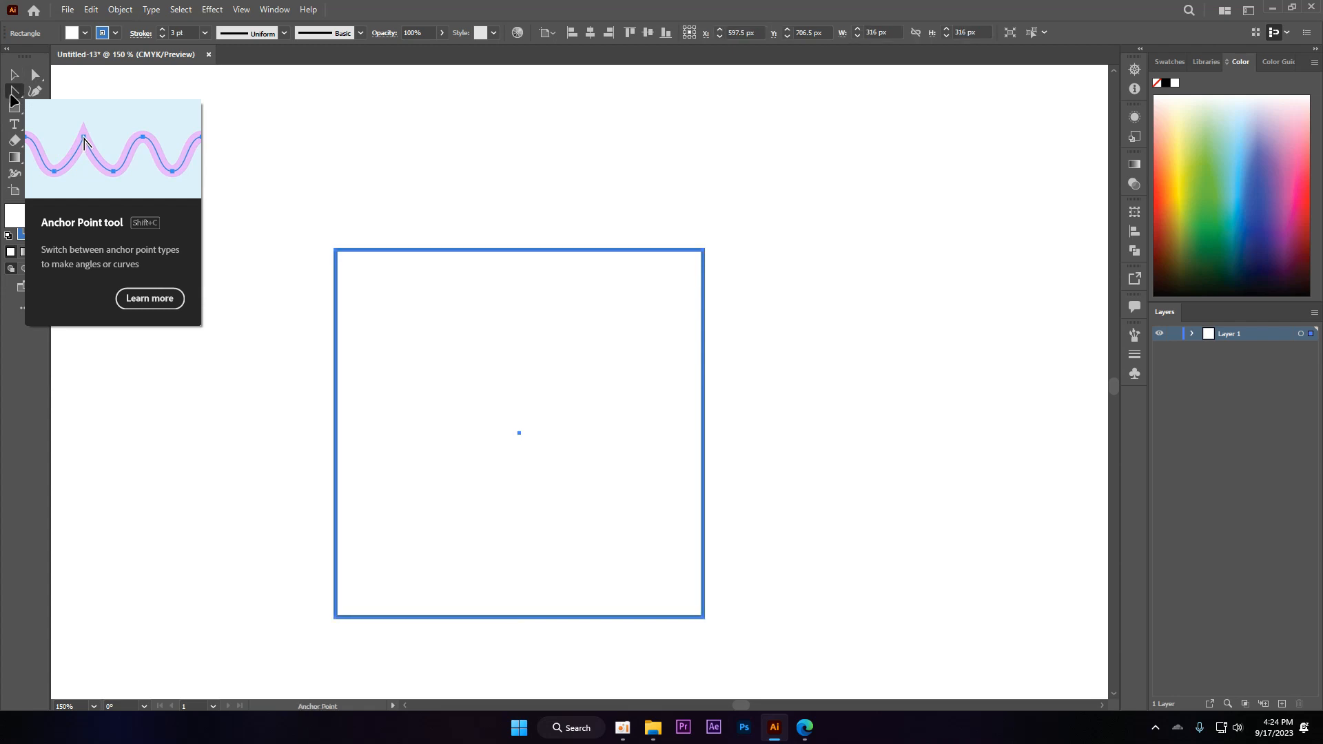
pyautogui.click(13, 94)
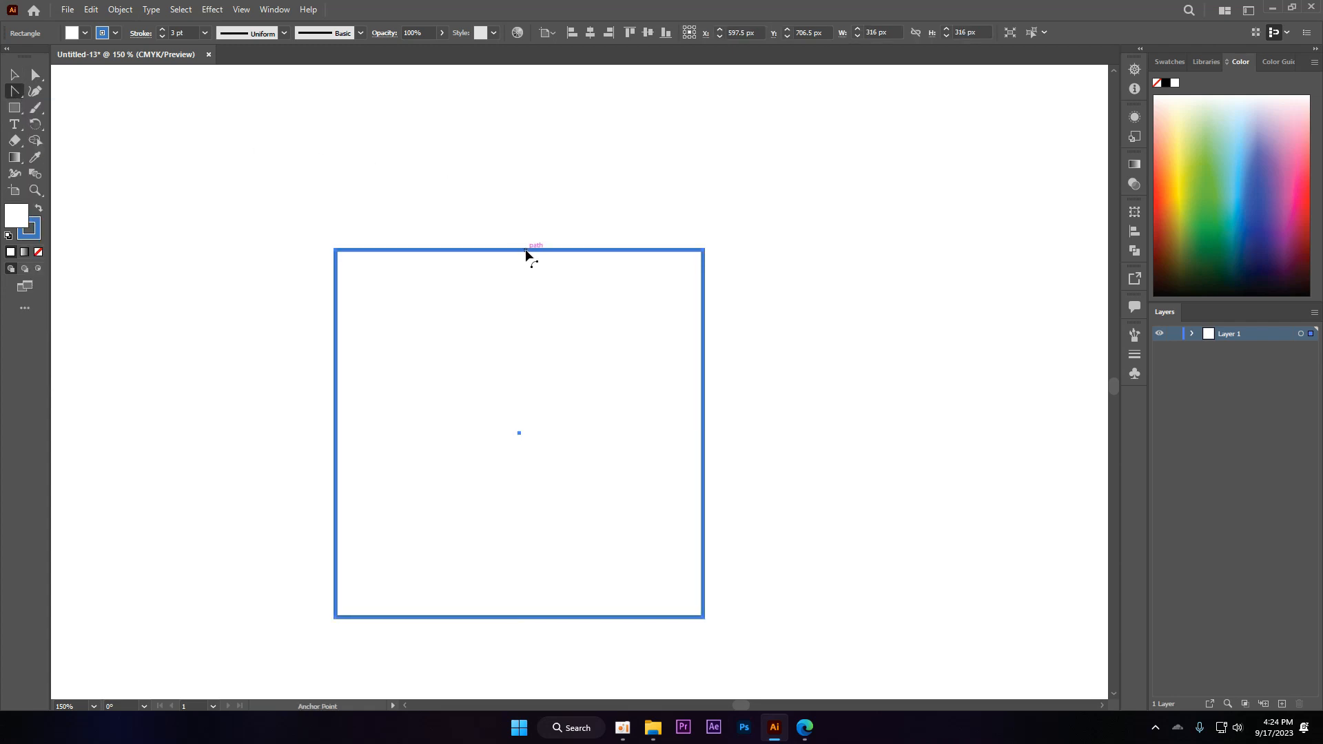
pyautogui.moveTo(526, 254); pyautogui.dragTo(518, 333)
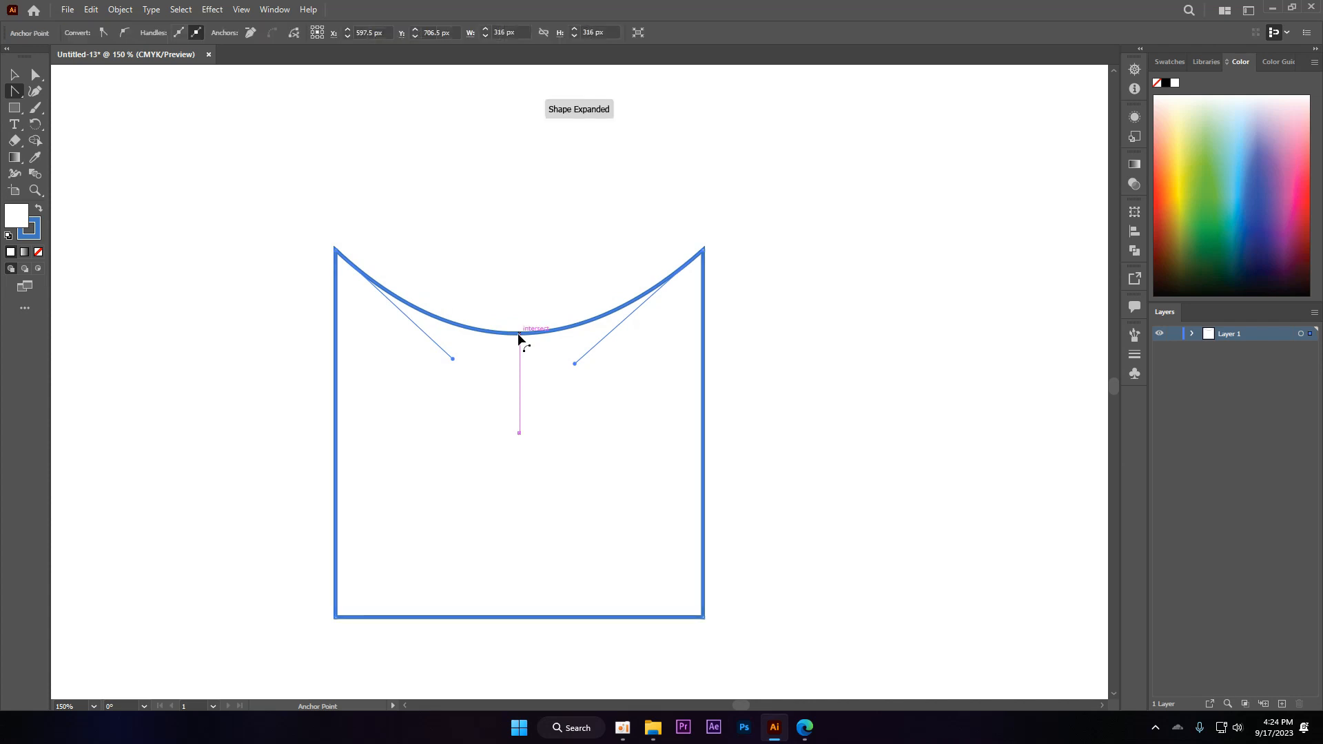
# - Pull curve handles out of the square's top-right corner anchor and bend its right edge inward
pyautogui.click(703, 249)
pyautogui.moveTo(703, 250); pyautogui.dragTo(792, 299)
pyautogui.moveTo(744, 387); pyautogui.dragTo(662, 407)
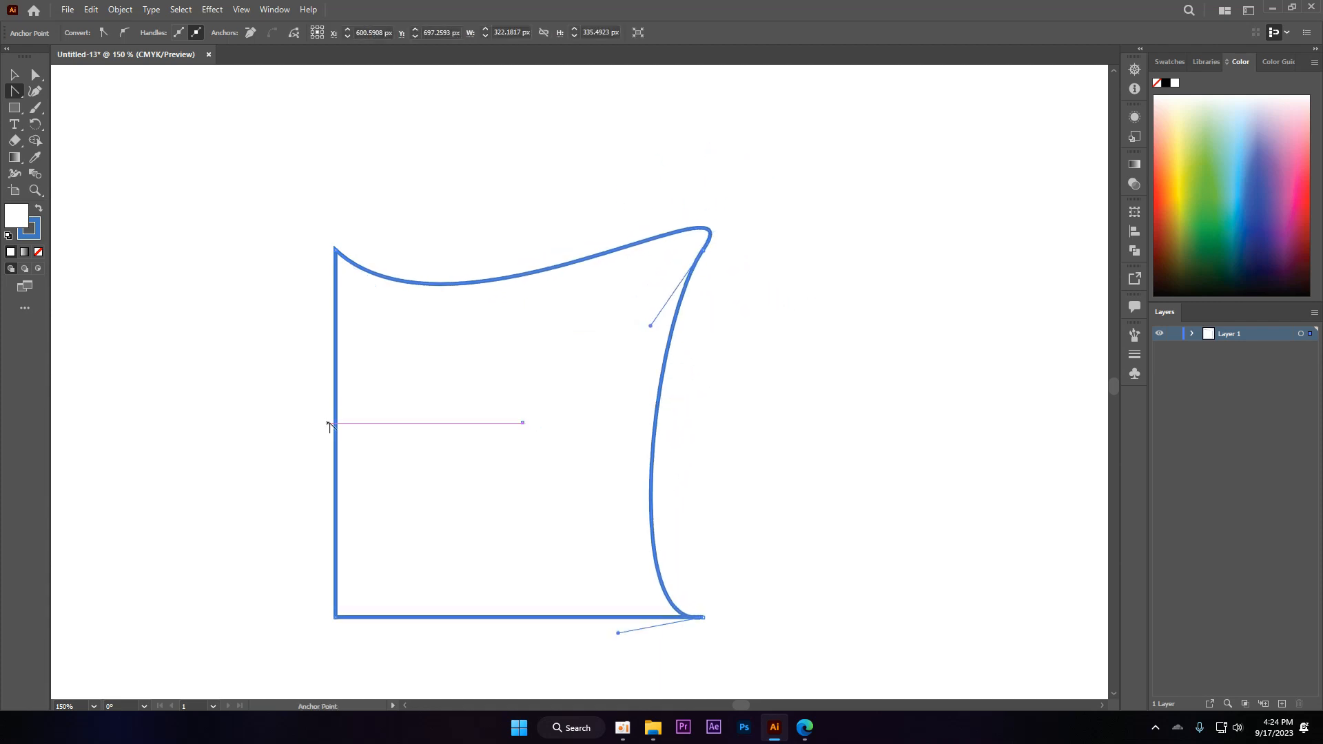
# - Bend the square's left edge inward and pull curve handles out of its top-left corner anchor
pyautogui.moveTo(335, 431); pyautogui.dragTo(417, 437)
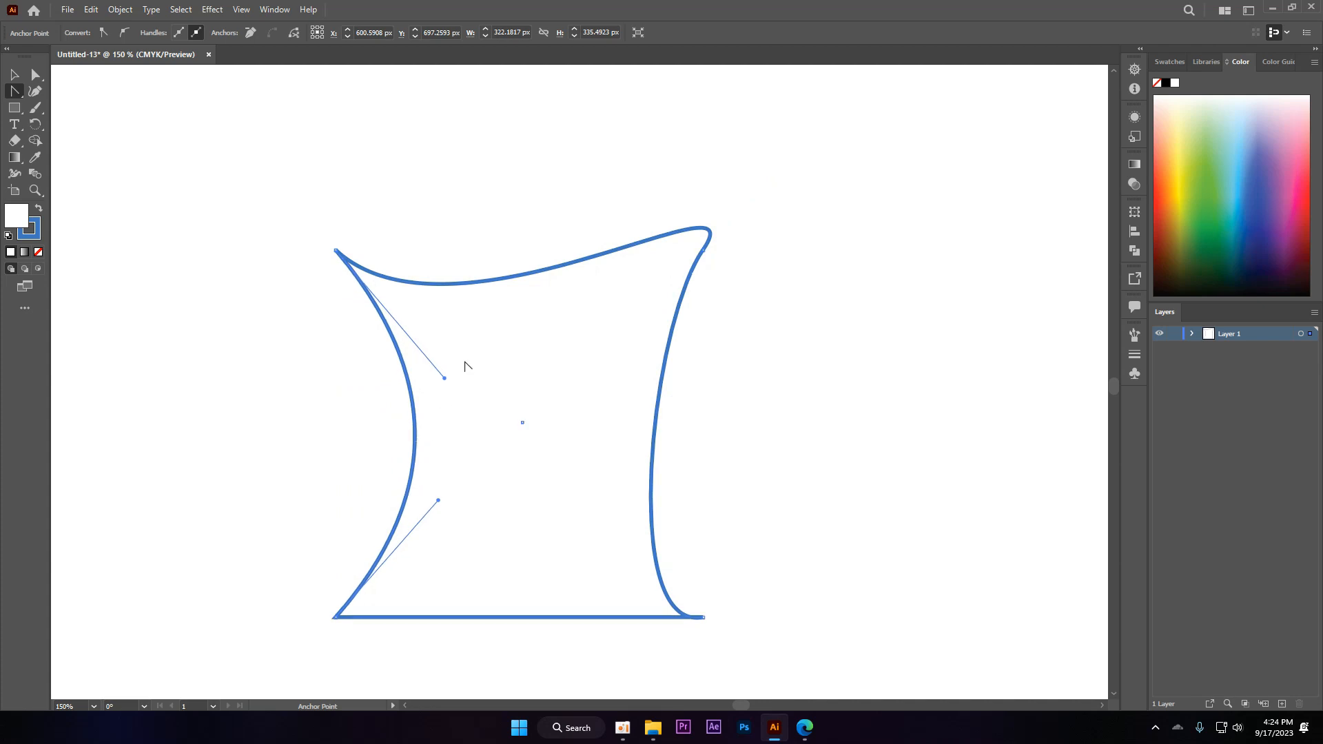
pyautogui.moveTo(338, 253); pyautogui.dragTo(396, 179)
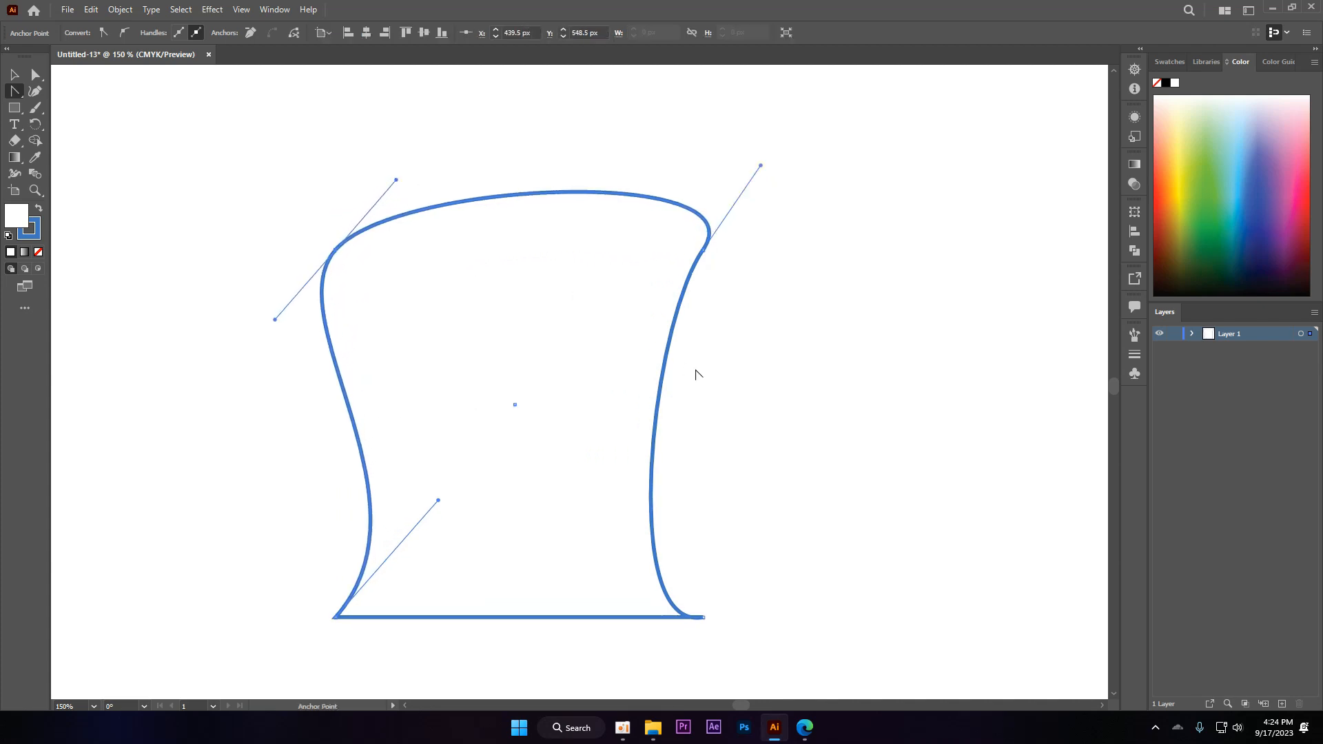
pyautogui.moveTo(496, 522); pyautogui.dragTo(480, 451)
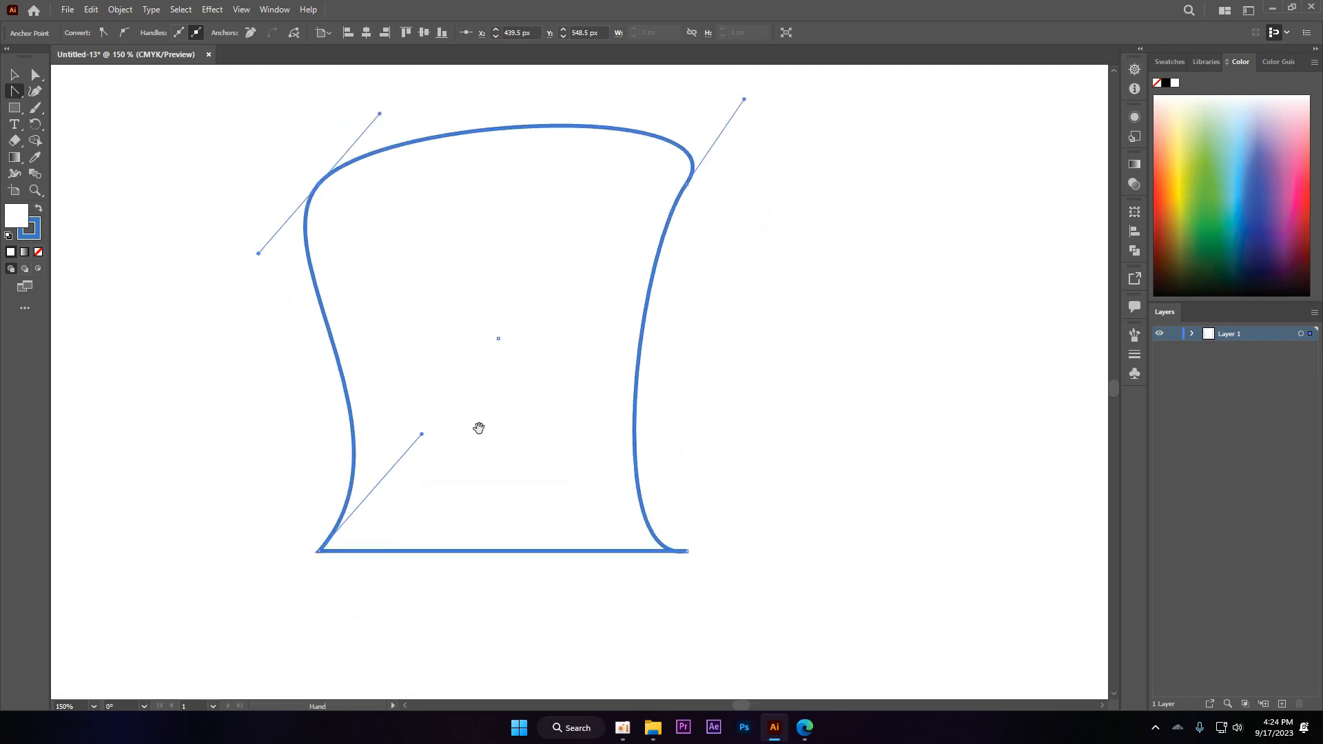
# - Undo the Anchor Point Tool edits and clear the bent square from the canvas
pyautogui.hotkey('ctrl', 'z')
pyautogui.hotkey('ctrl', 'z')
pyautogui.hotkey('ctrl', 'z')
pyautogui.hotkey('ctrl', 'z')
pyautogui.hotkey('ctrl', 'z')
pyautogui.hotkey('ctrl', 'z')
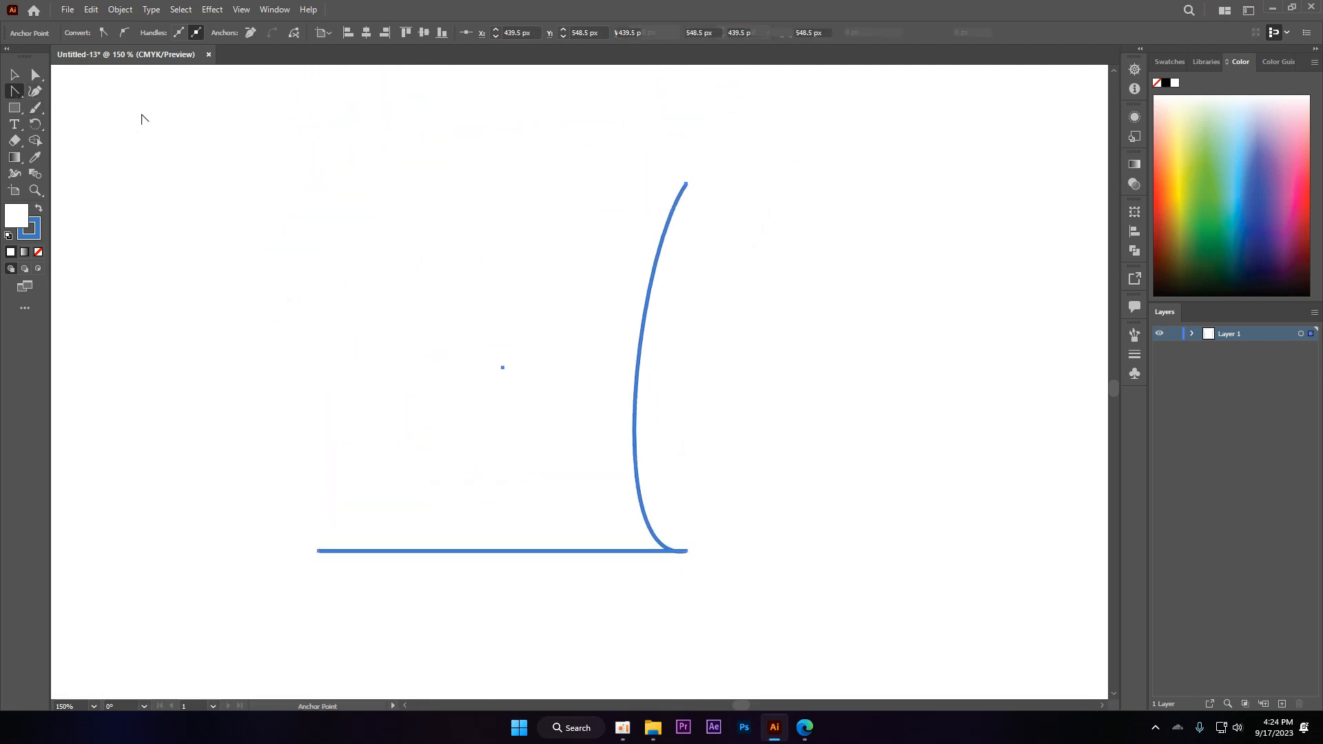
# - Draw a closed, wavy freeform shape about 663 by 300 px with the Curvature Tool, ending at its starting anchor
pyautogui.click(36, 92)
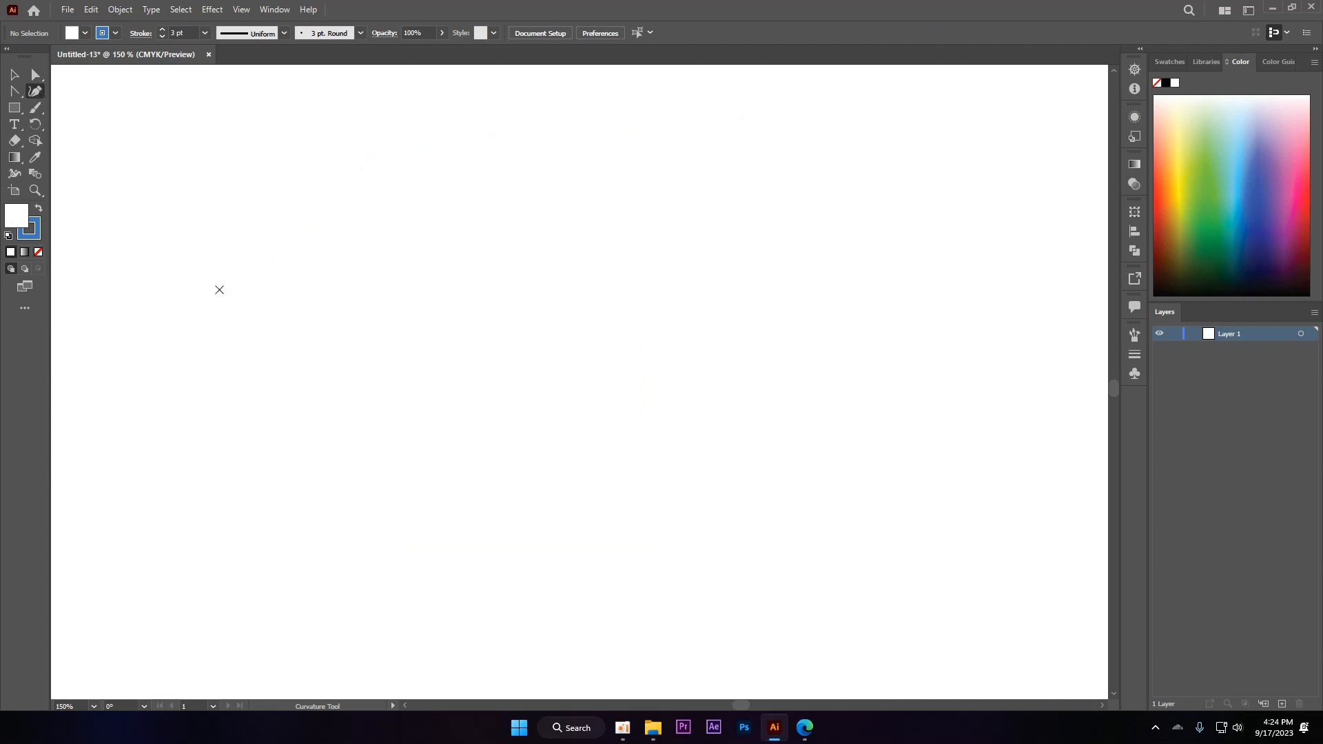
pyautogui.click(202, 308)
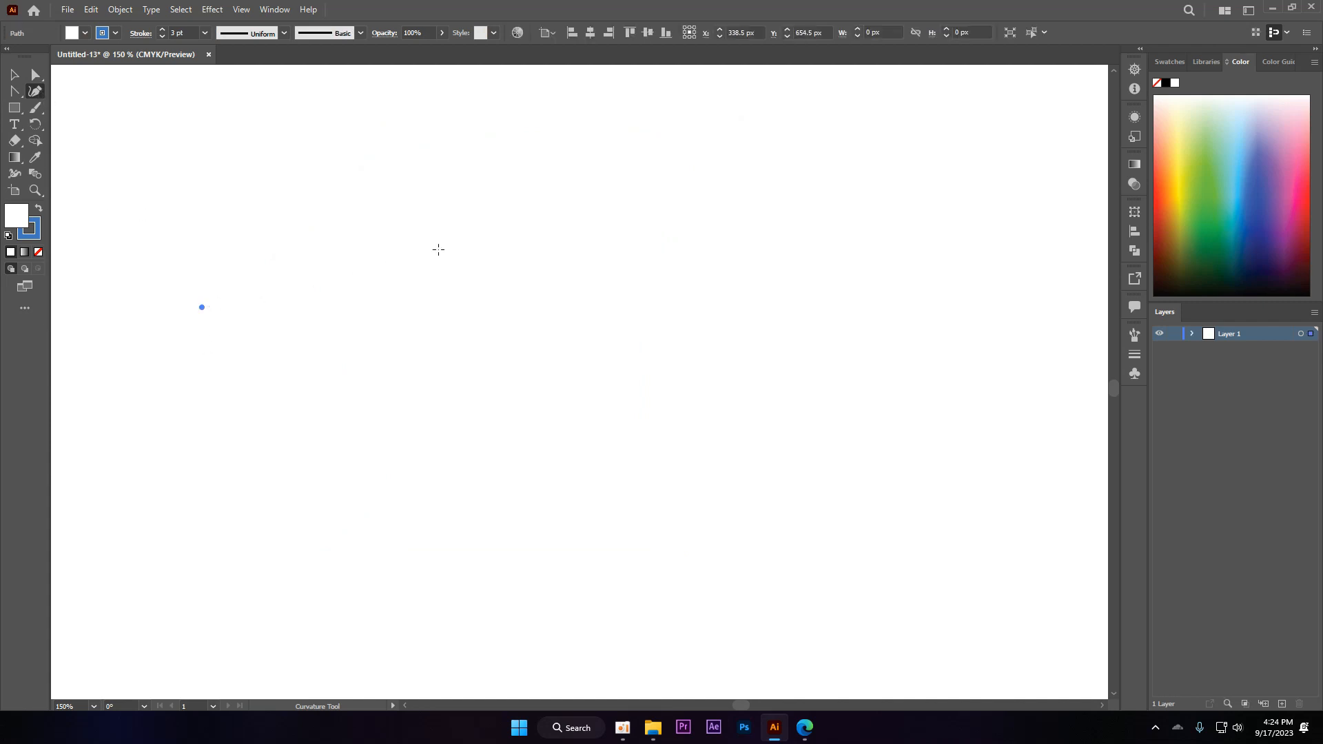
pyautogui.click(439, 249)
pyautogui.click(503, 398)
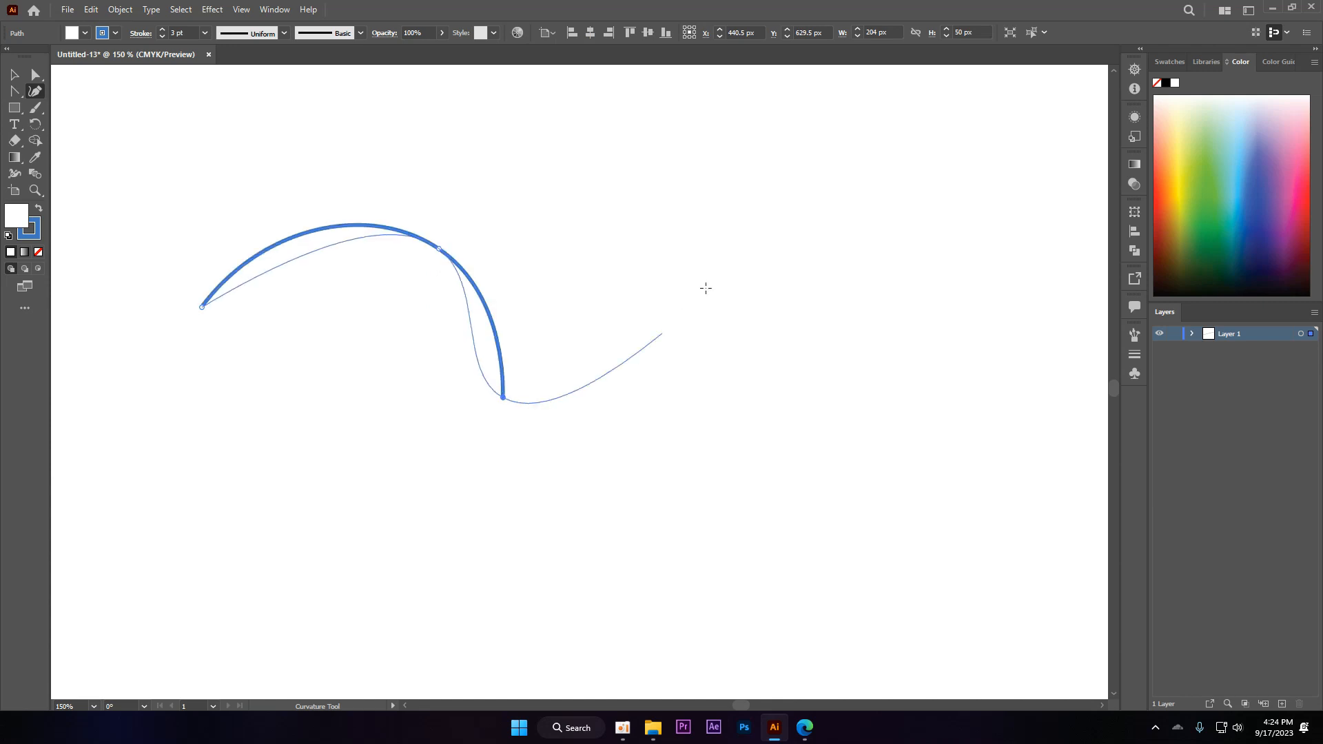
pyautogui.click(773, 227)
pyautogui.click(886, 385)
pyautogui.click(734, 572)
pyautogui.click(653, 407)
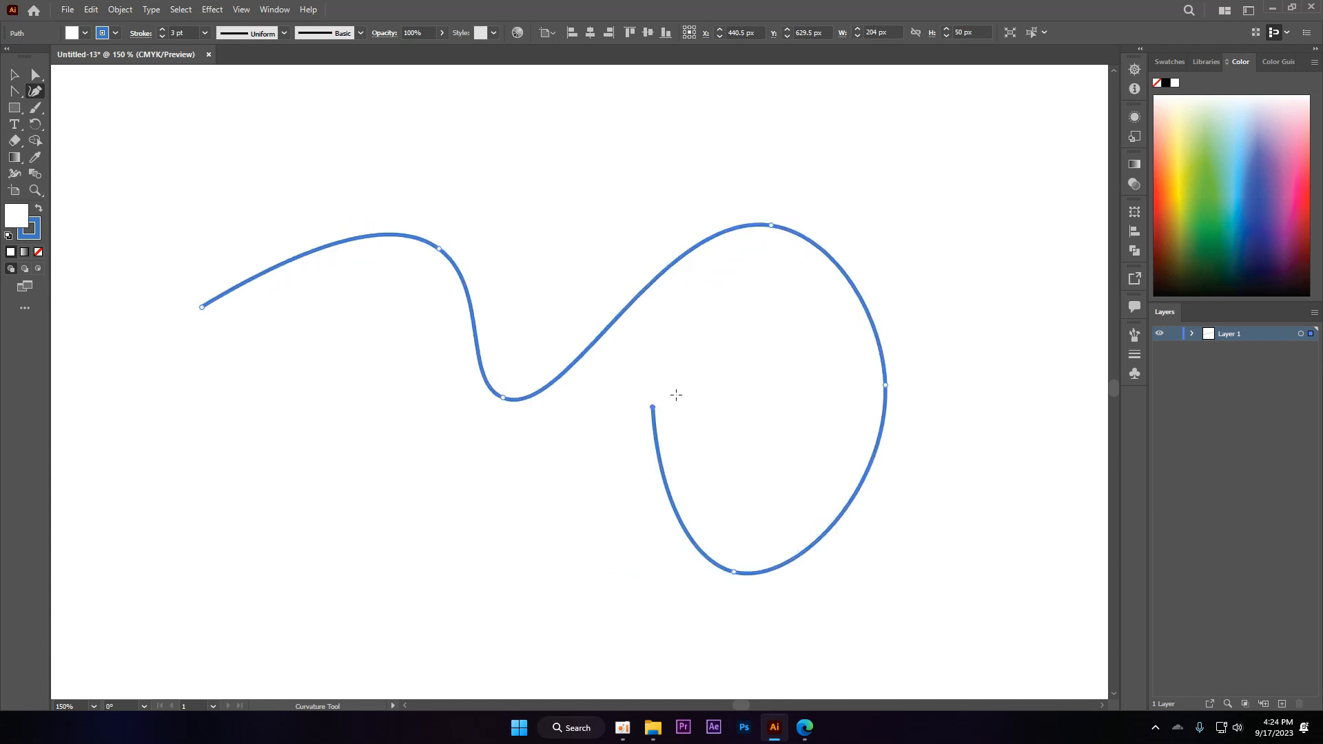
pyautogui.click(471, 298)
pyautogui.click(250, 470)
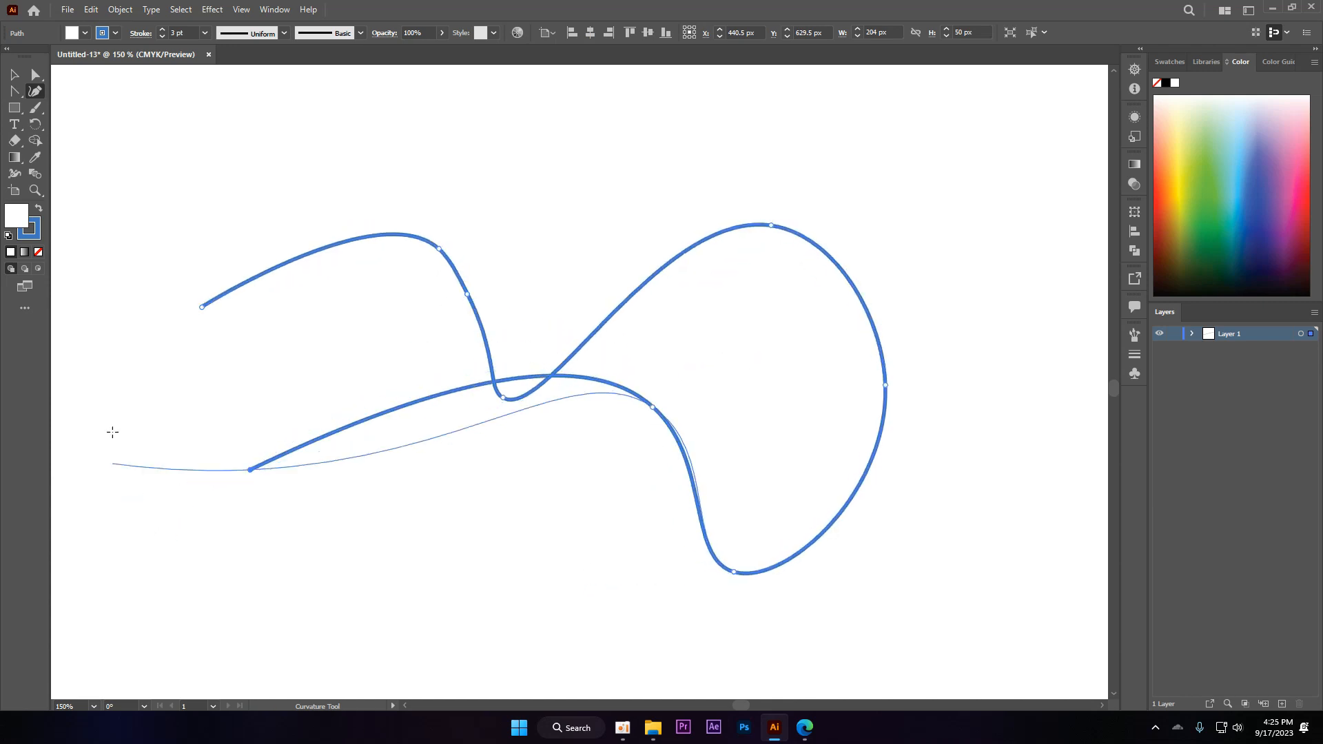
pyautogui.click(115, 418)
pyautogui.click(202, 307)
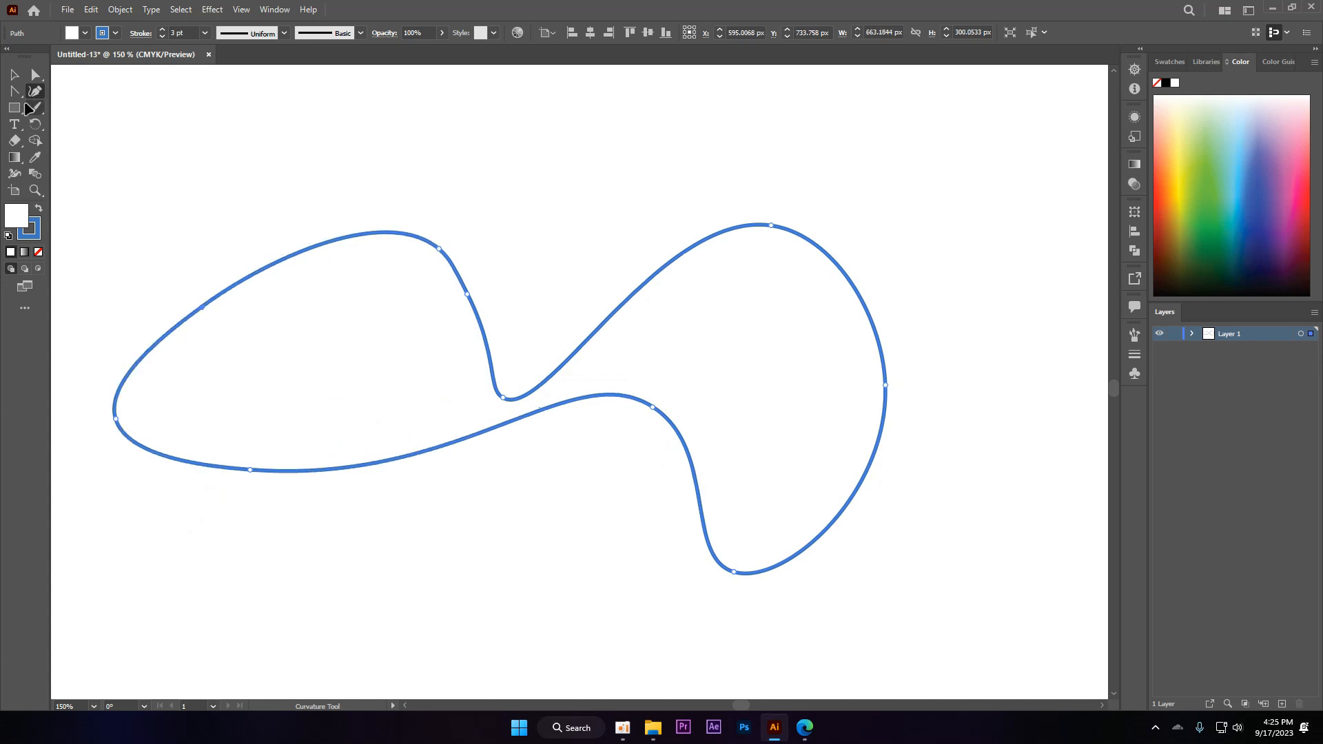
# - Switch to the Selection Tool and delete the closed wavy shape
pyautogui.click(15, 75)
pyautogui.scroll(-2, 150, 117)
pyautogui.moveTo(707, 170); pyautogui.dragTo(866, 326)
pyautogui.click(543, 321)
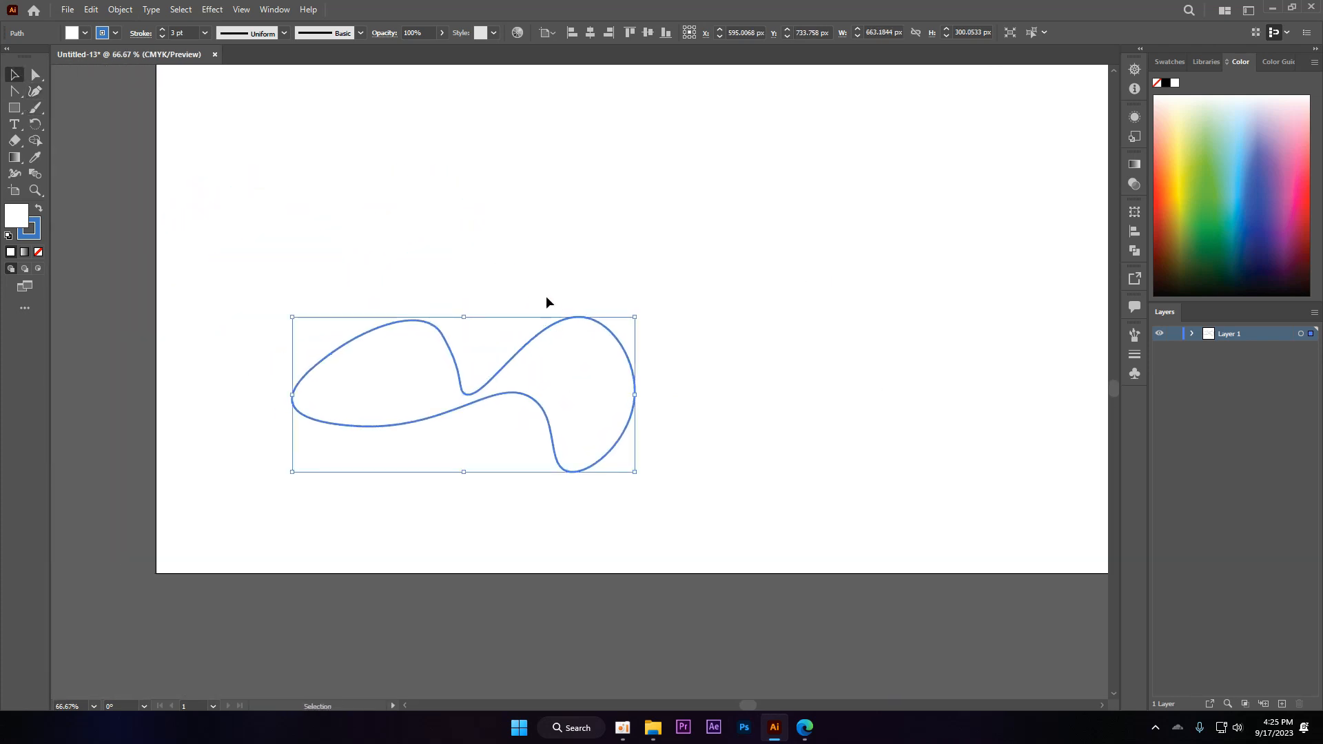
pyautogui.press('Delete')
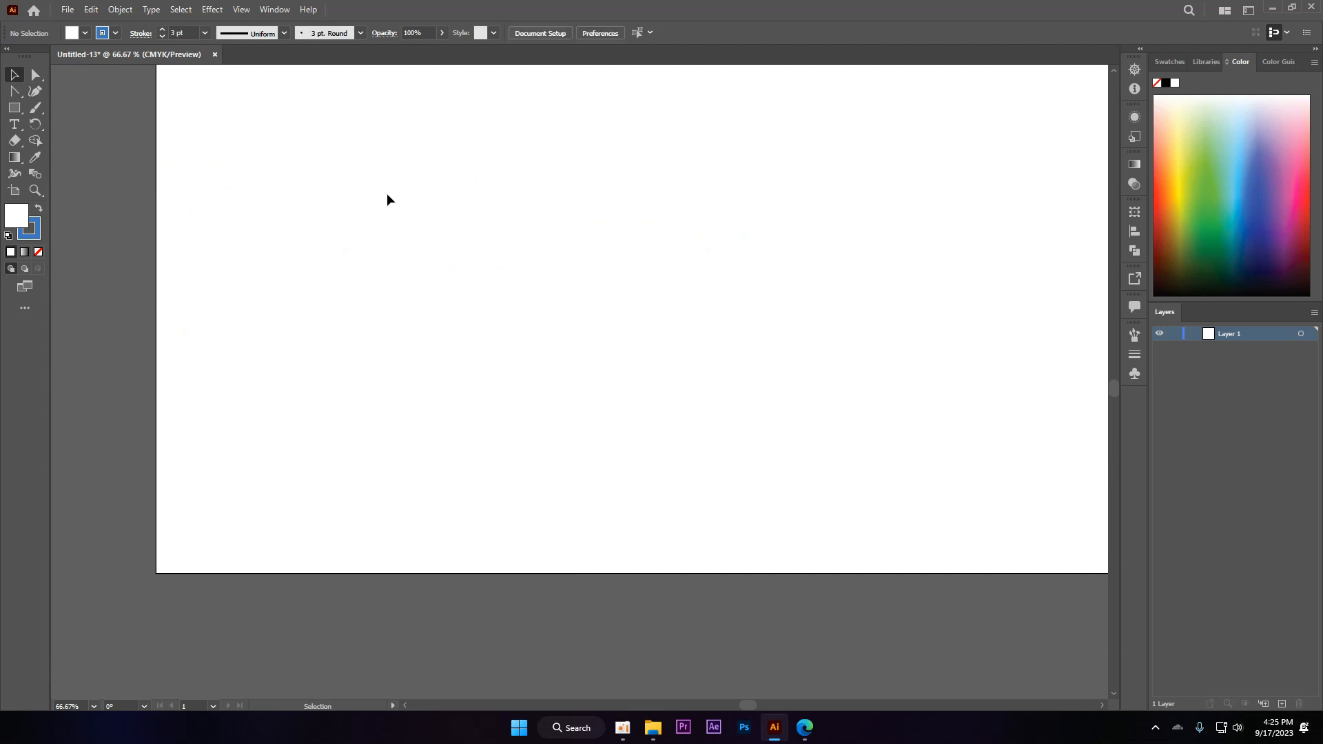
# - Draw a square about 394 px wide near the middle of the canvas with the Rectangle Tool at 100% zoom
pyautogui.click(14, 91)
pyautogui.hotkey('ctrl', '1')
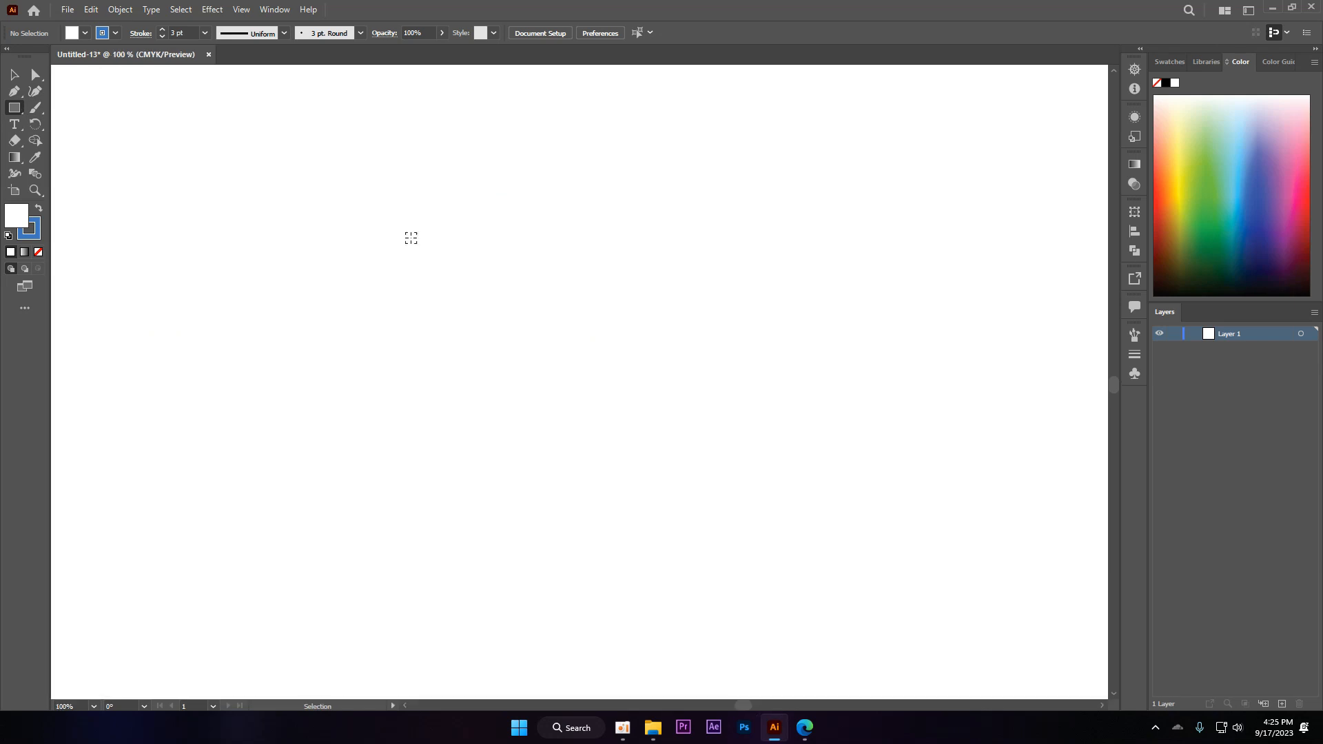
pyautogui.press('m')
pyautogui.moveTo(393, 214); pyautogui.dragTo(672, 519)
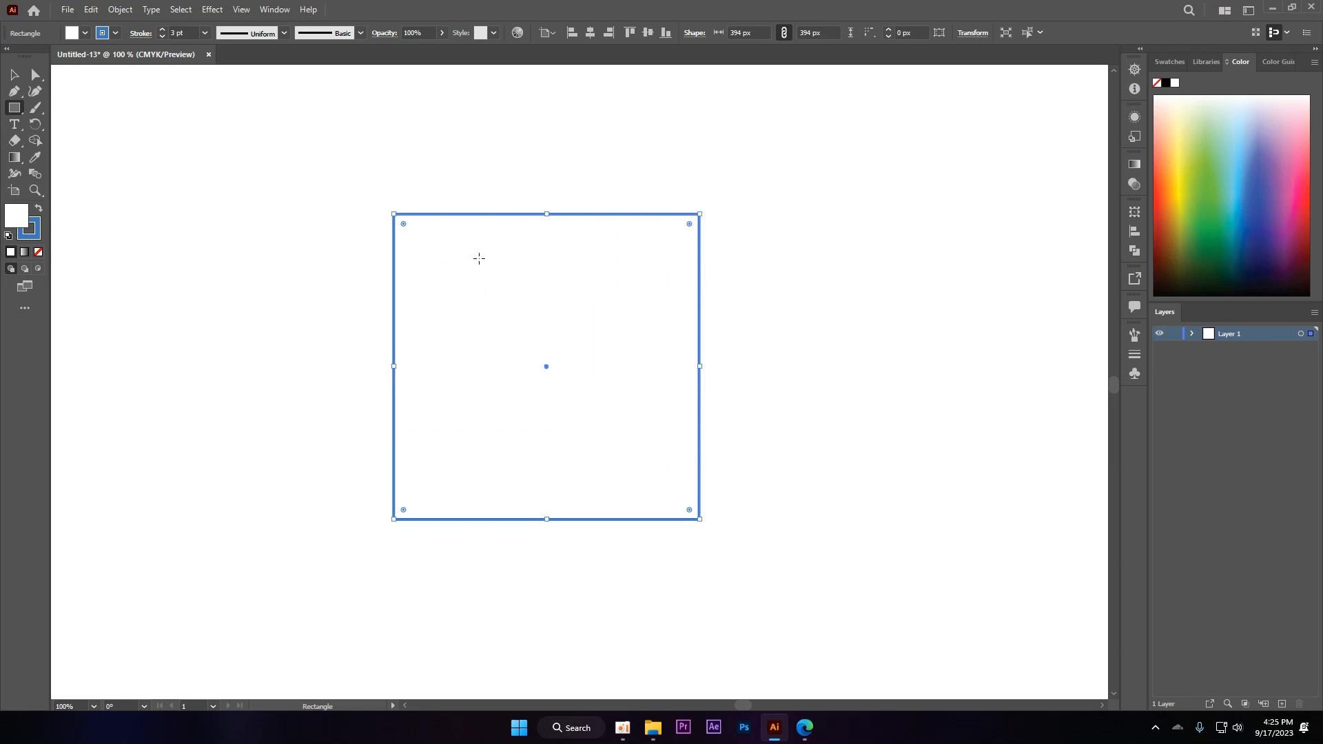
# - Create a second rectangle by exact size, with proportions unlinked, width 500 px and height 500 px
pyautogui.click(250, 235)
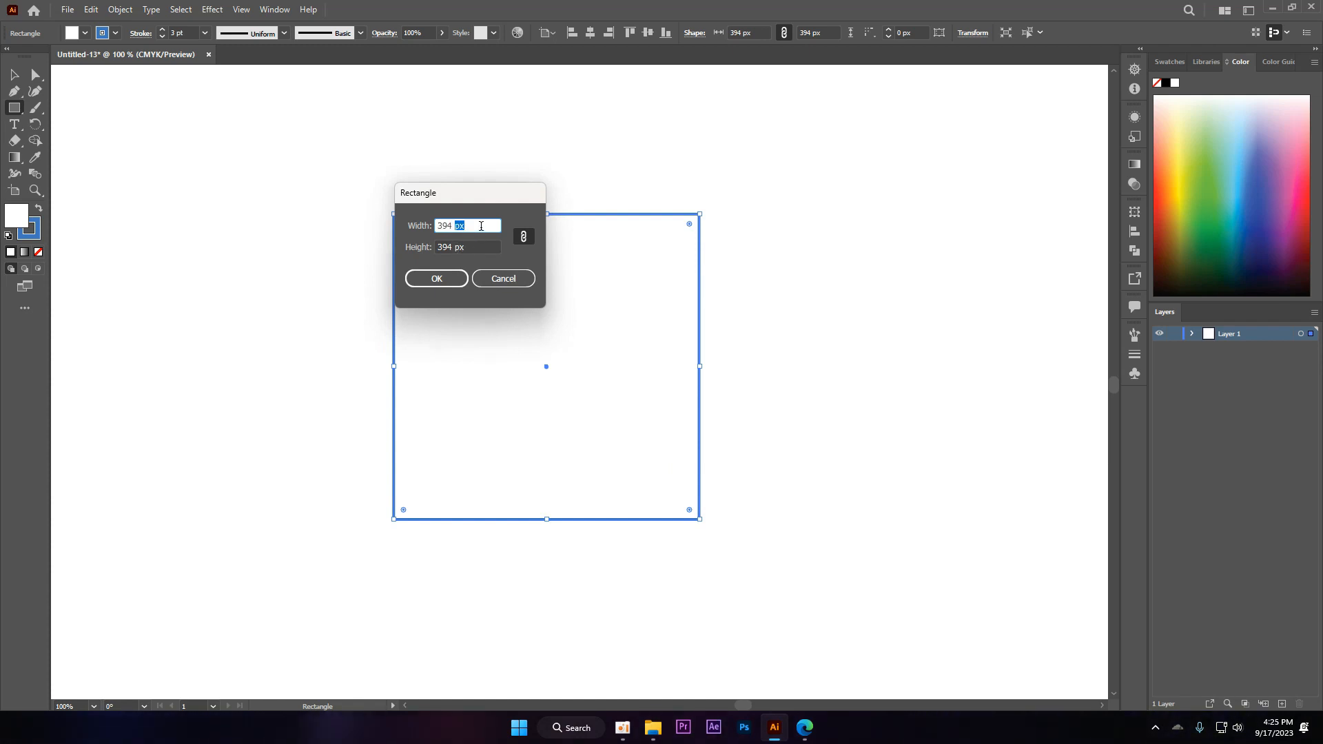
pyautogui.doubleClick(495, 248)
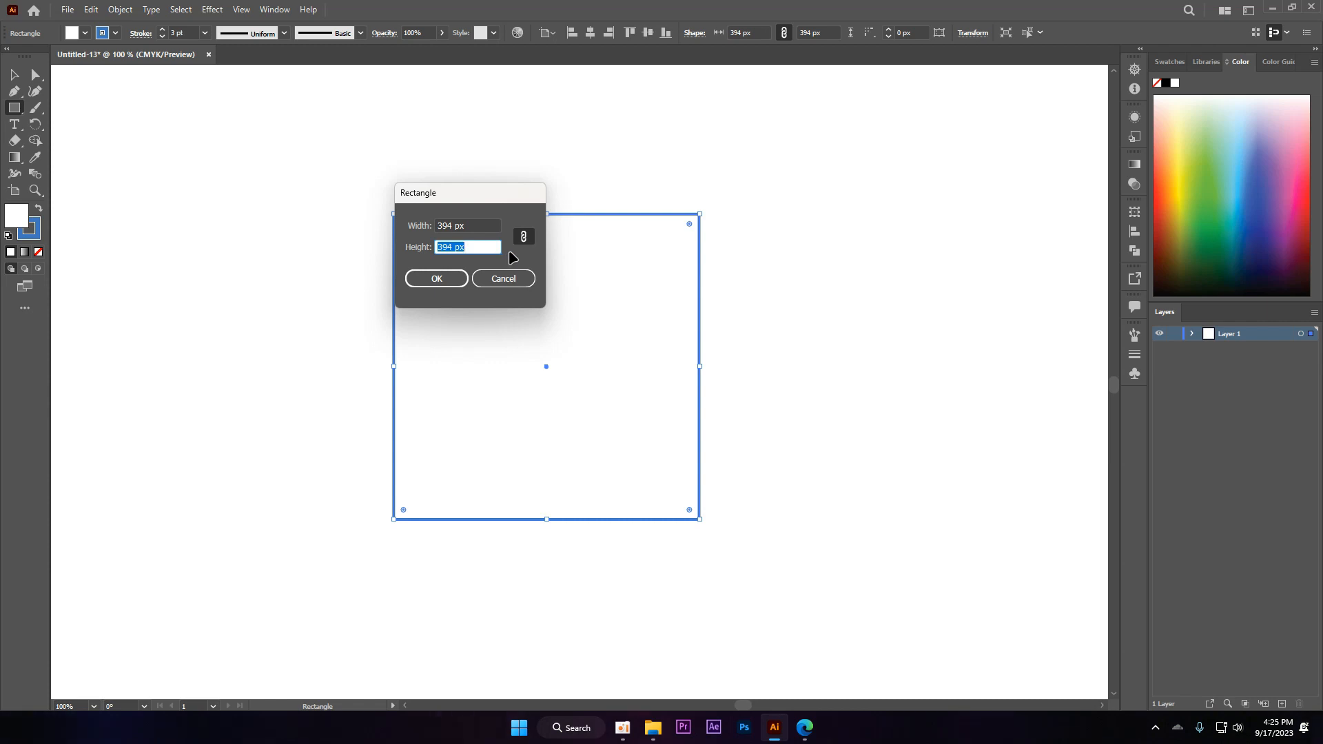
pyautogui.click(524, 236)
pyautogui.click(477, 248)
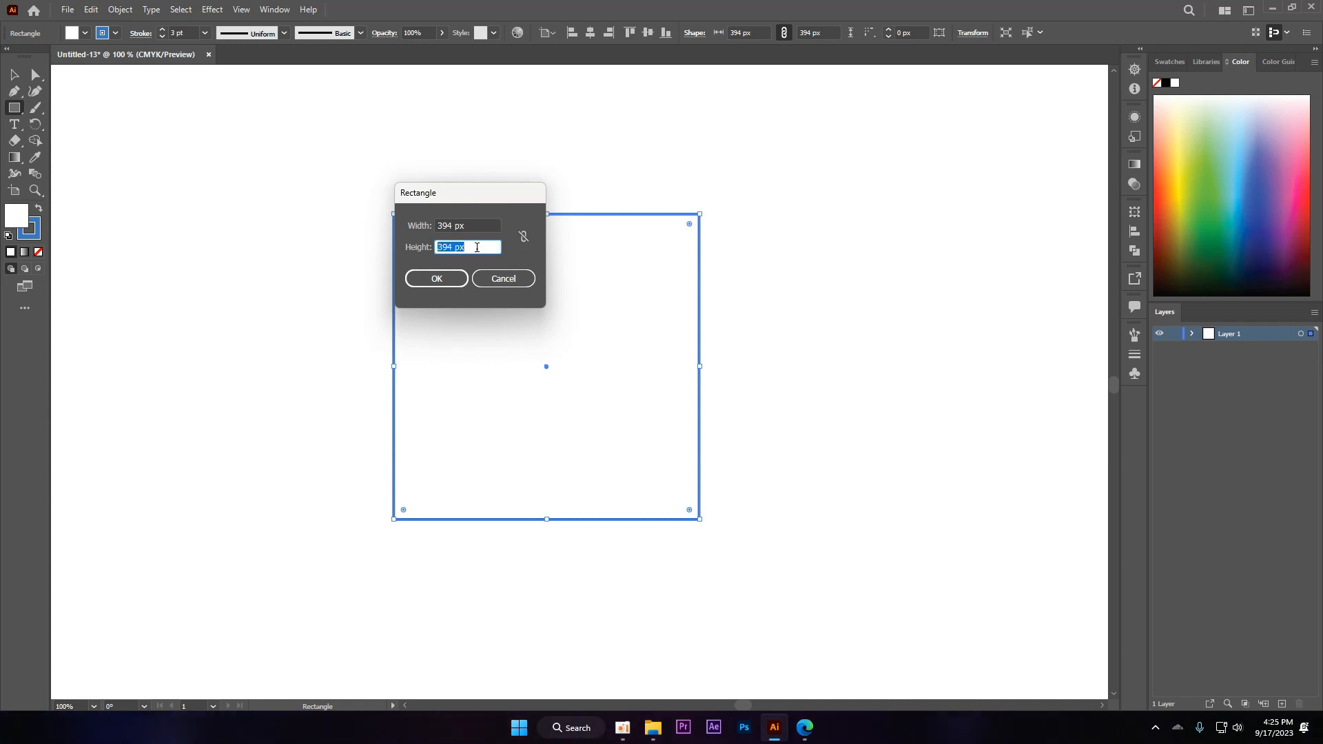
pyautogui.click(478, 224)
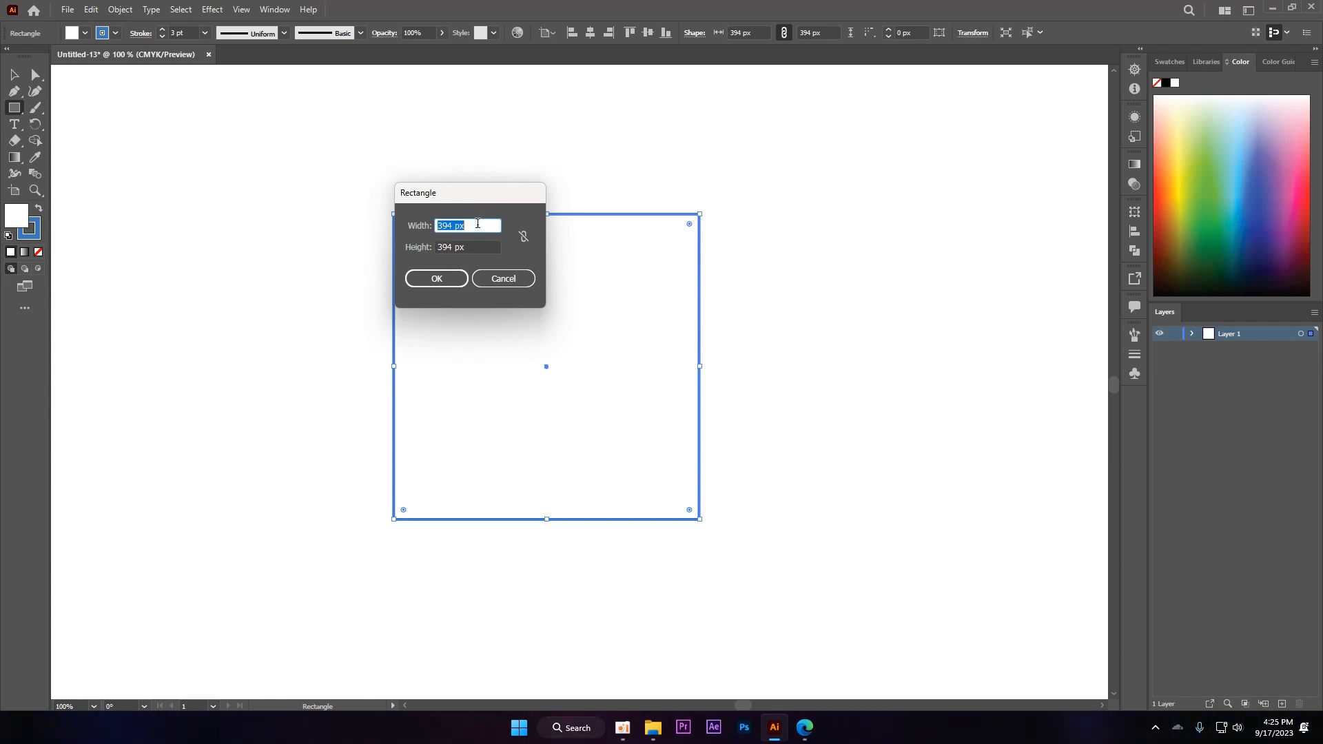
pyautogui.write('500')
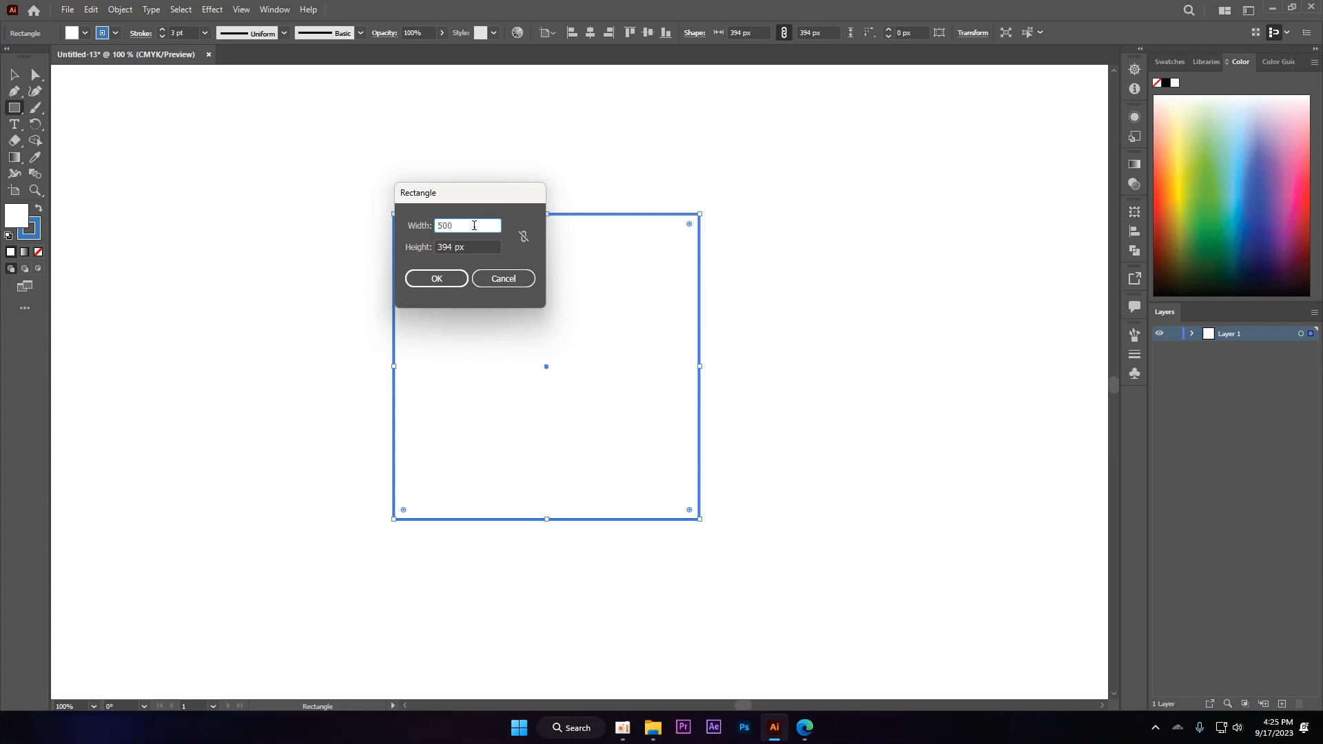
pyautogui.click(473, 249)
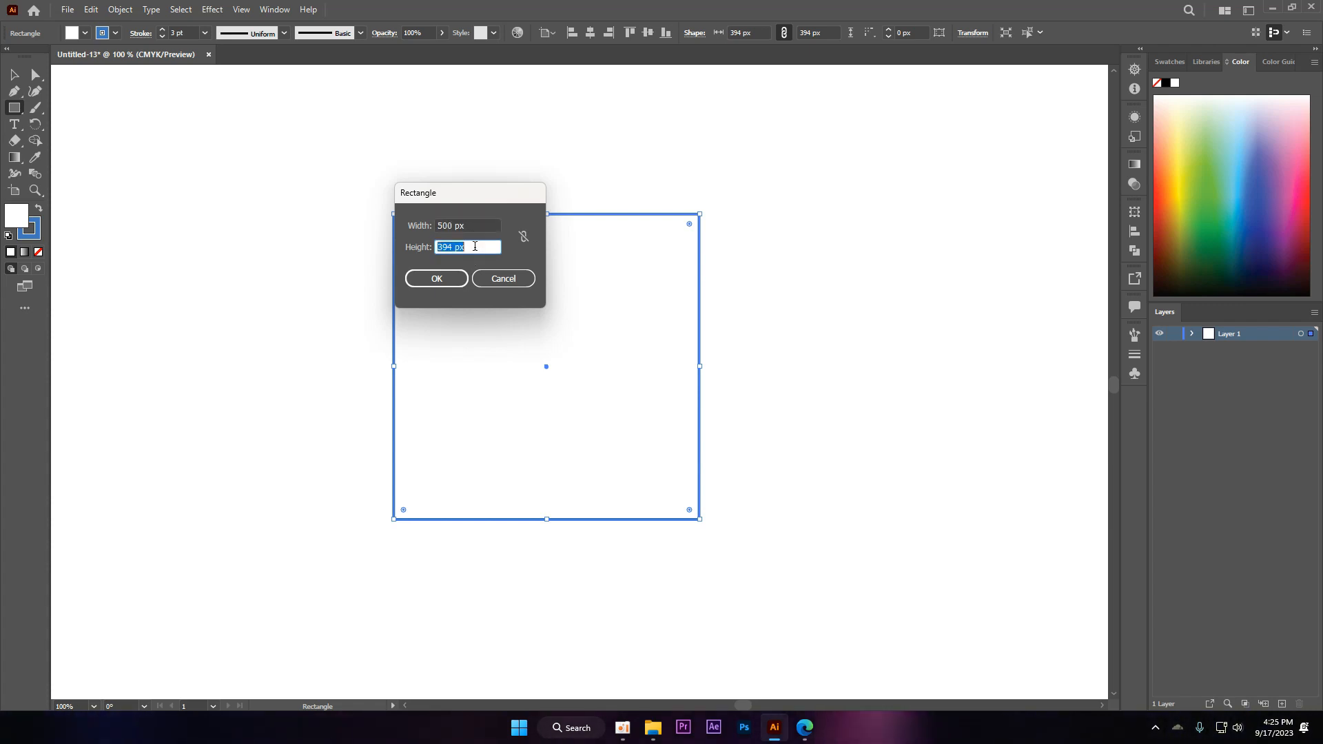
pyautogui.write('500')
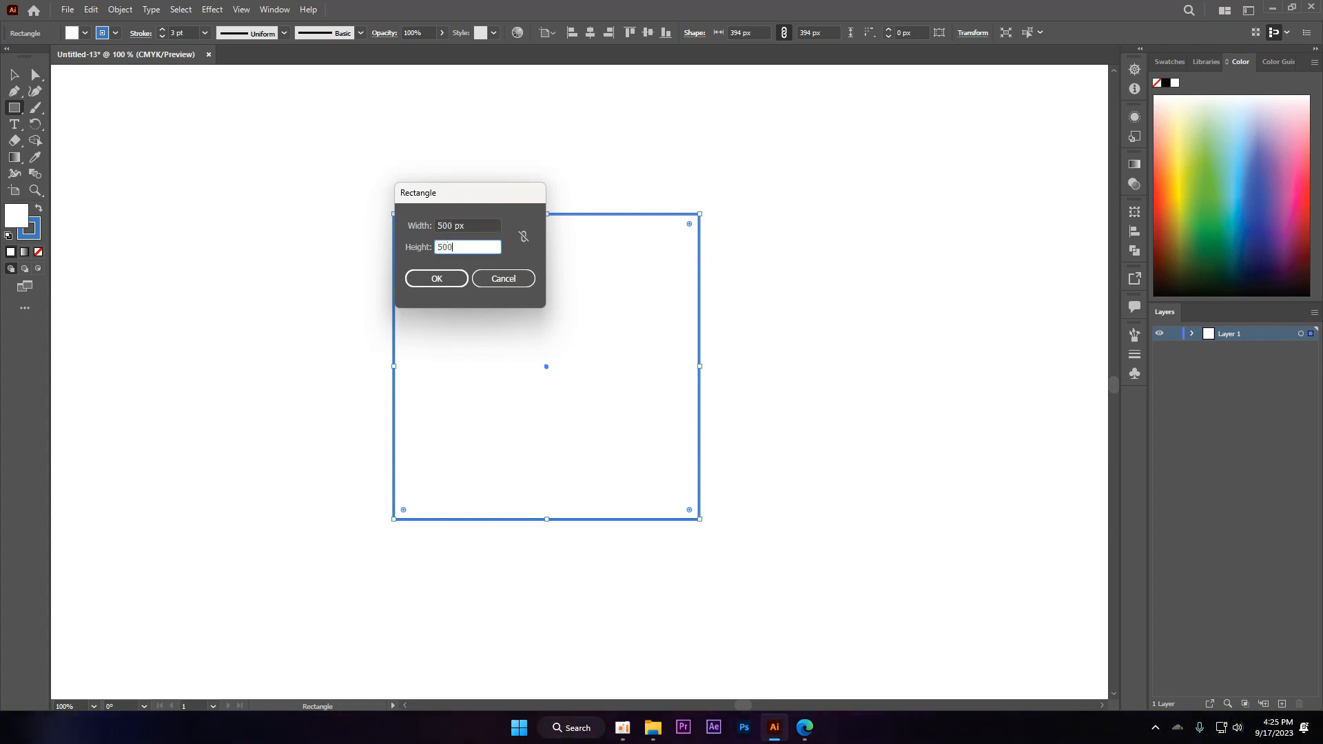
pyautogui.click(430, 279)
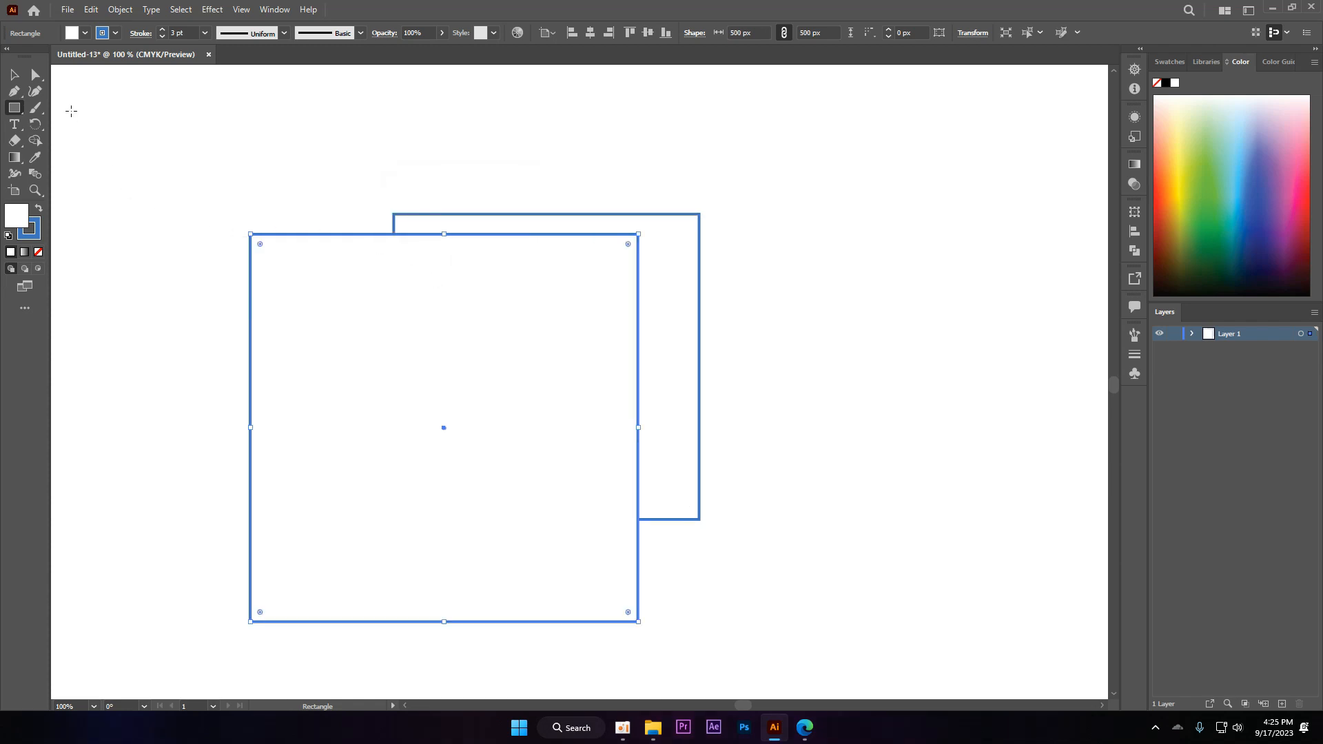
# - Move the 500 px square up and to the right so that it covers the smaller square
pyautogui.click(14, 74)
pyautogui.moveTo(499, 316); pyautogui.dragTo(616, 250)
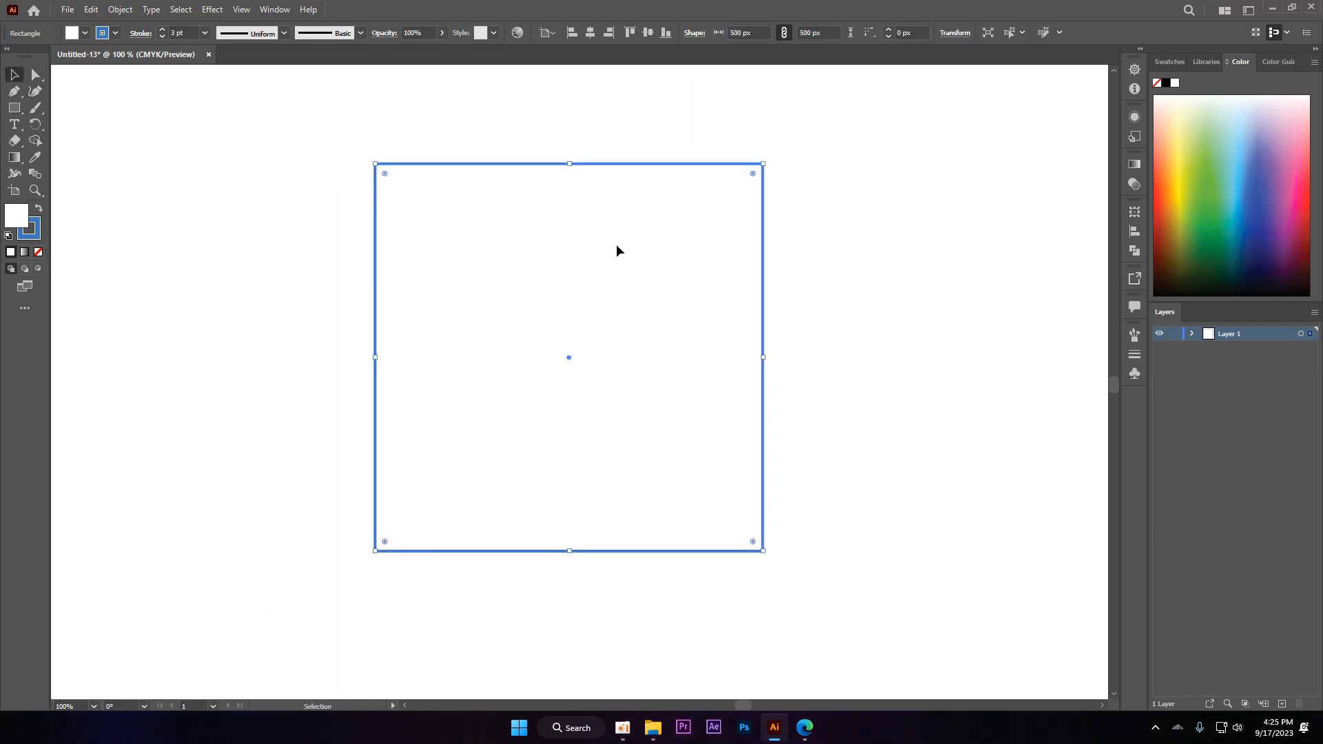
pyautogui.moveTo(1119, 286); pyautogui.dragTo(454, 414)
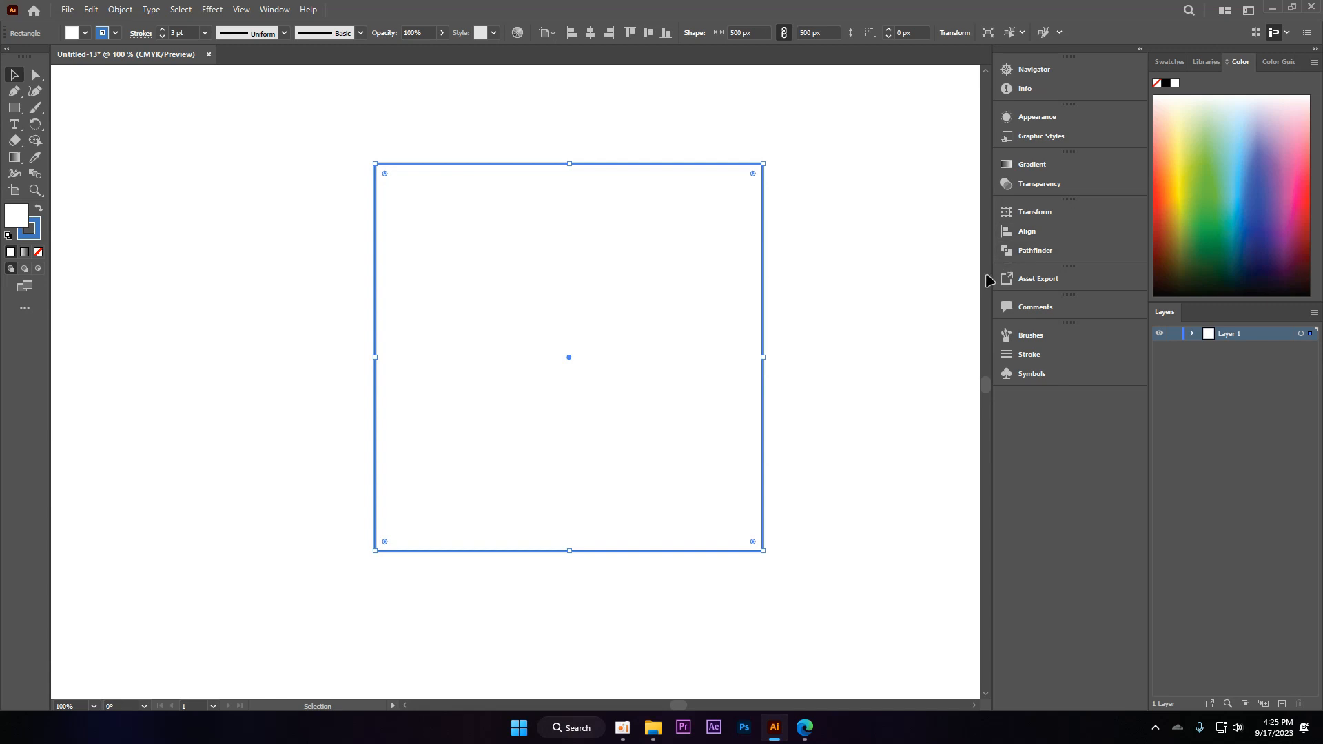
pyautogui.moveTo(986, 276); pyautogui.dragTo(1130, 276)
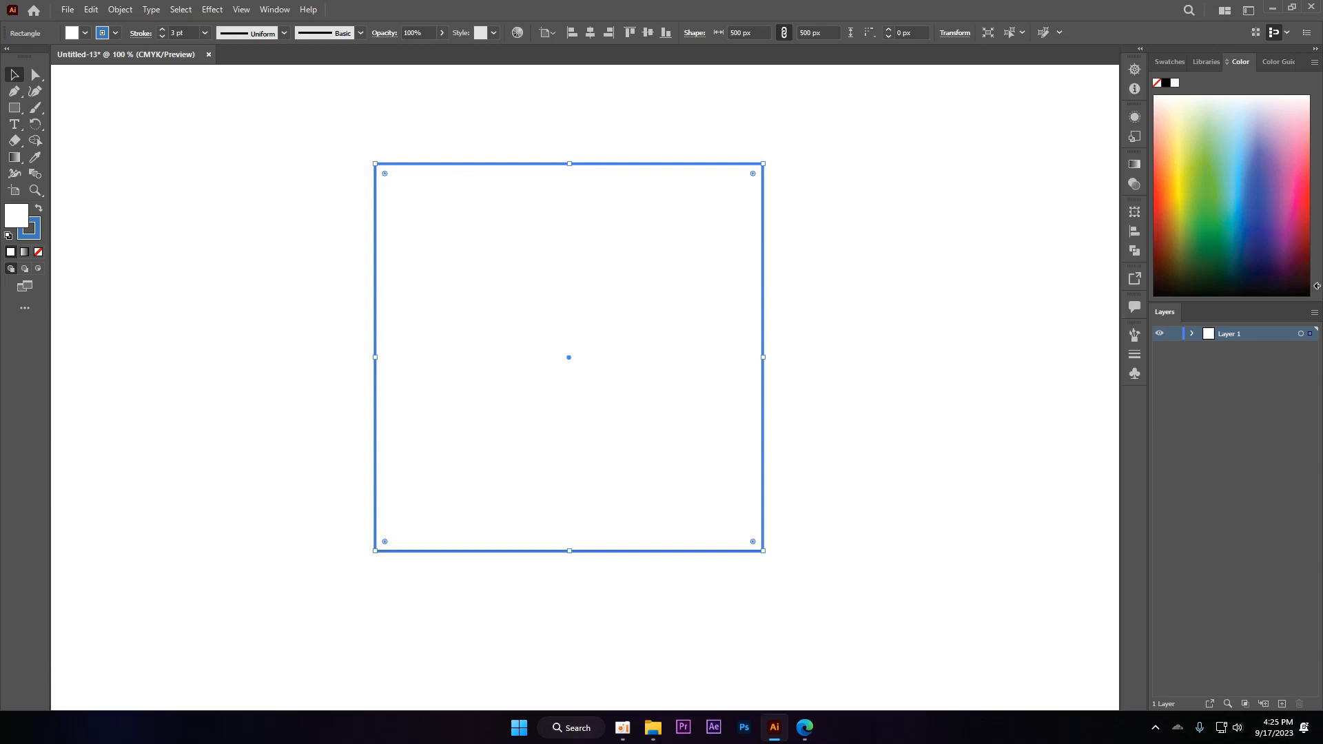
# - Create another rectangle by exact size, 500 px wide and 300 px high, over the large square
pyautogui.click(249, 259)
pyautogui.click(14, 108)
pyautogui.click(339, 258)
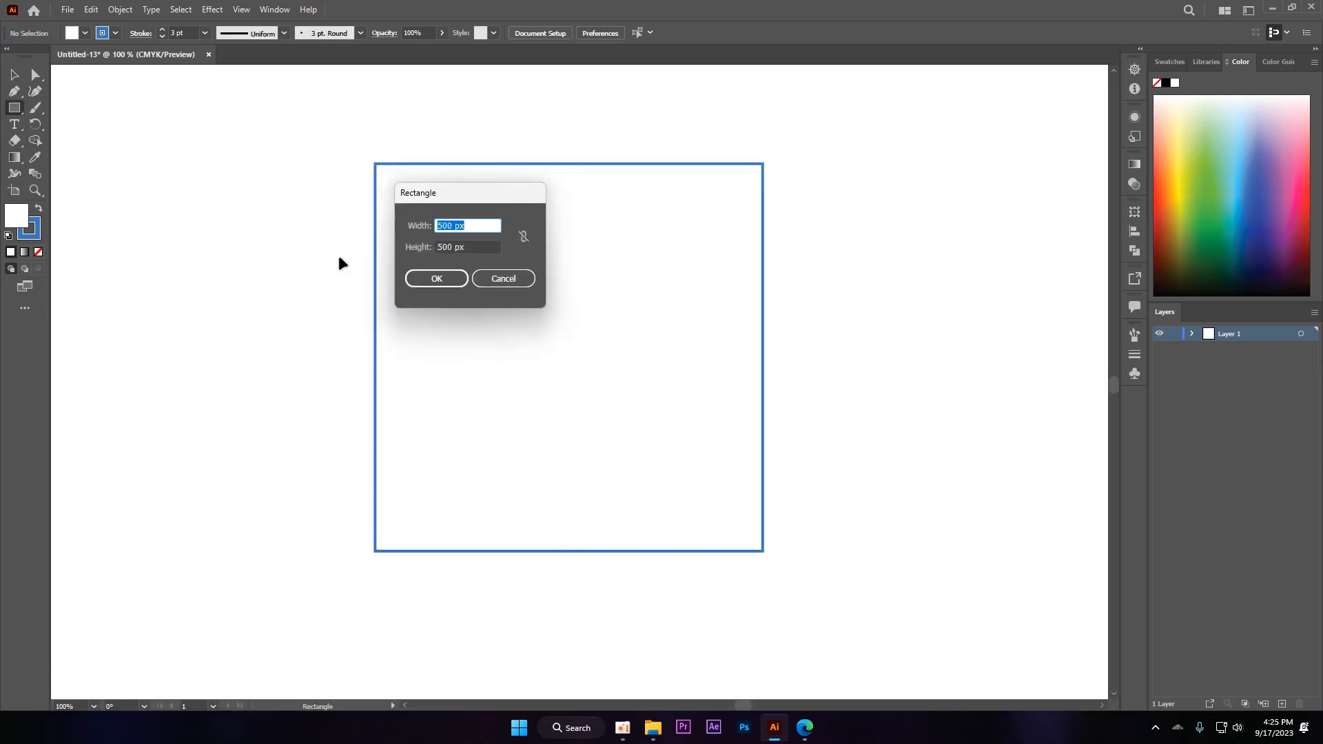
pyautogui.click(441, 247)
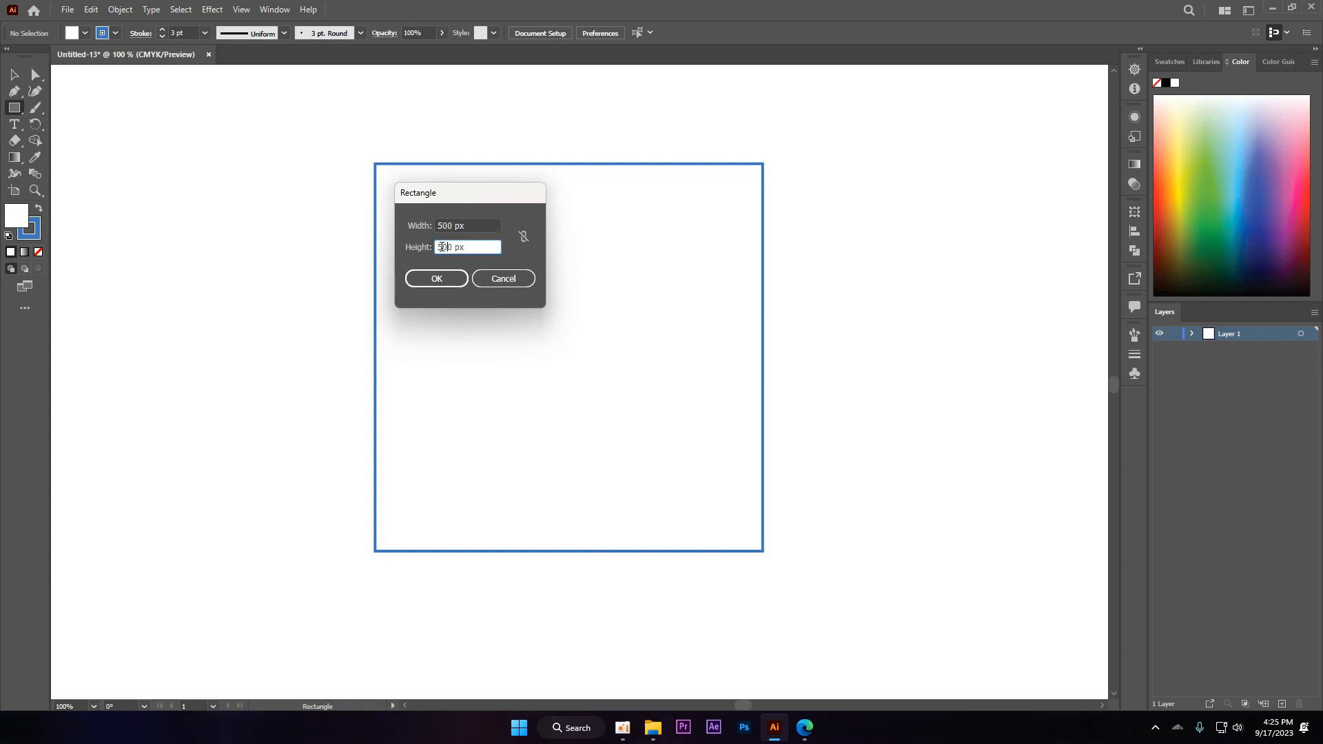
pyautogui.write('30')
pyautogui.click(435, 279)
# - Move the 500 by 300 px rectangle slightly up and right, and delete all the rectangles
pyautogui.click(14, 76)
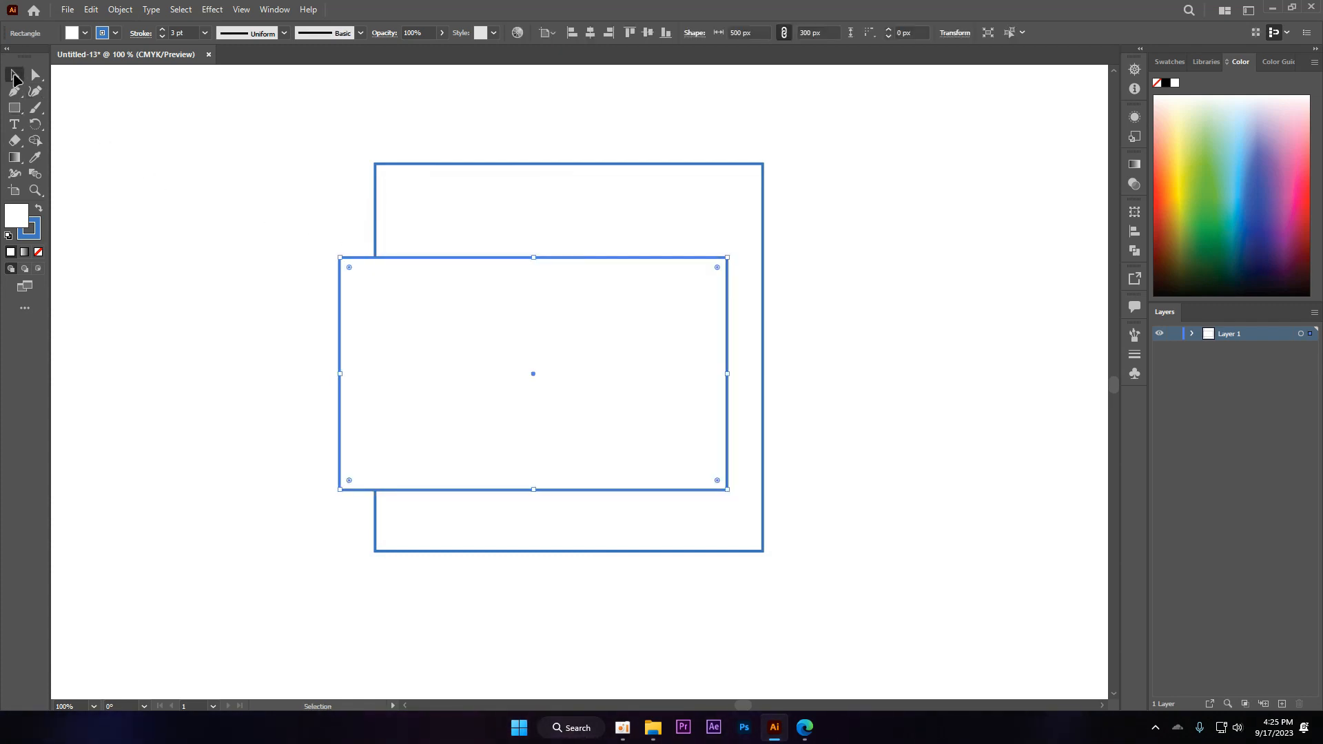
pyautogui.moveTo(495, 312); pyautogui.dragTo(527, 287)
pyautogui.moveTo(928, 166); pyautogui.dragTo(325, 580)
pyautogui.click(324, 577)
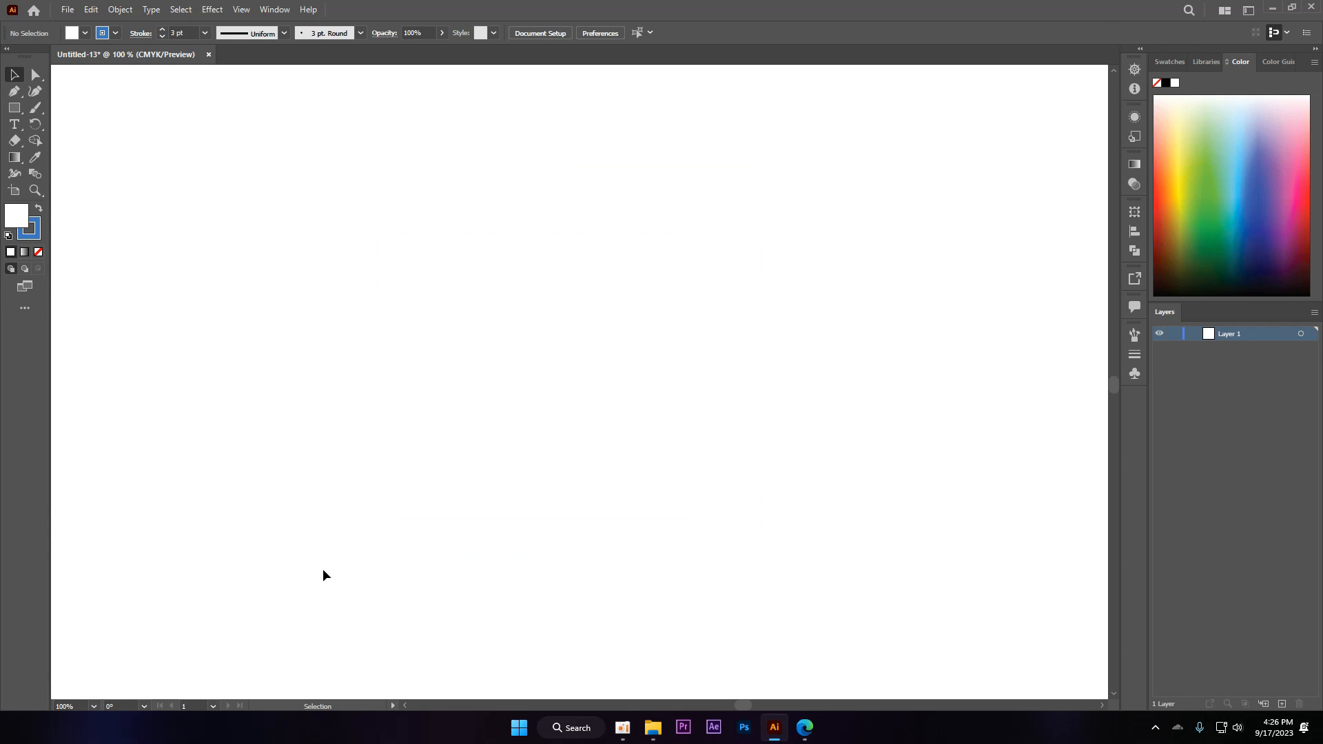
pyautogui.click(14, 108)
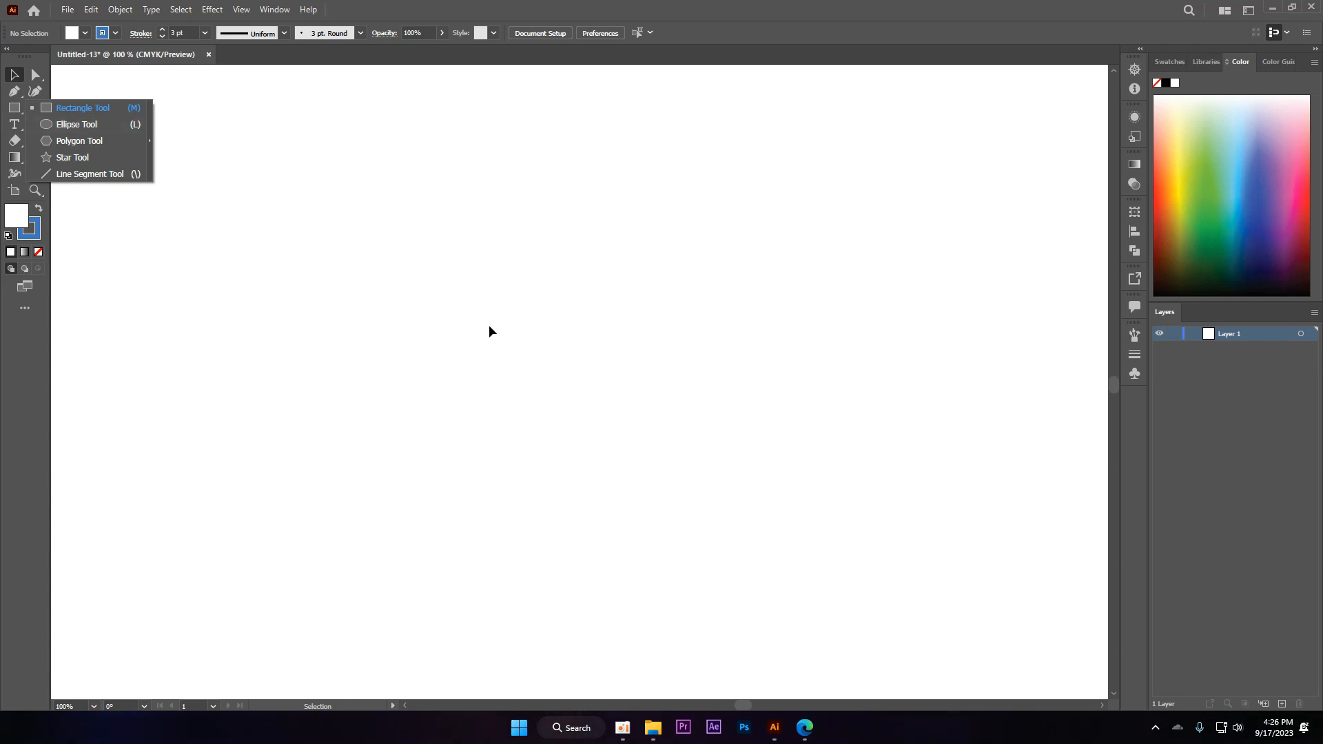
pyautogui.click(480, 291)
# - Try several freehand strokes with the Paintbrush Tool on the empty canvas, undoing the attempts
pyautogui.click(35, 108)
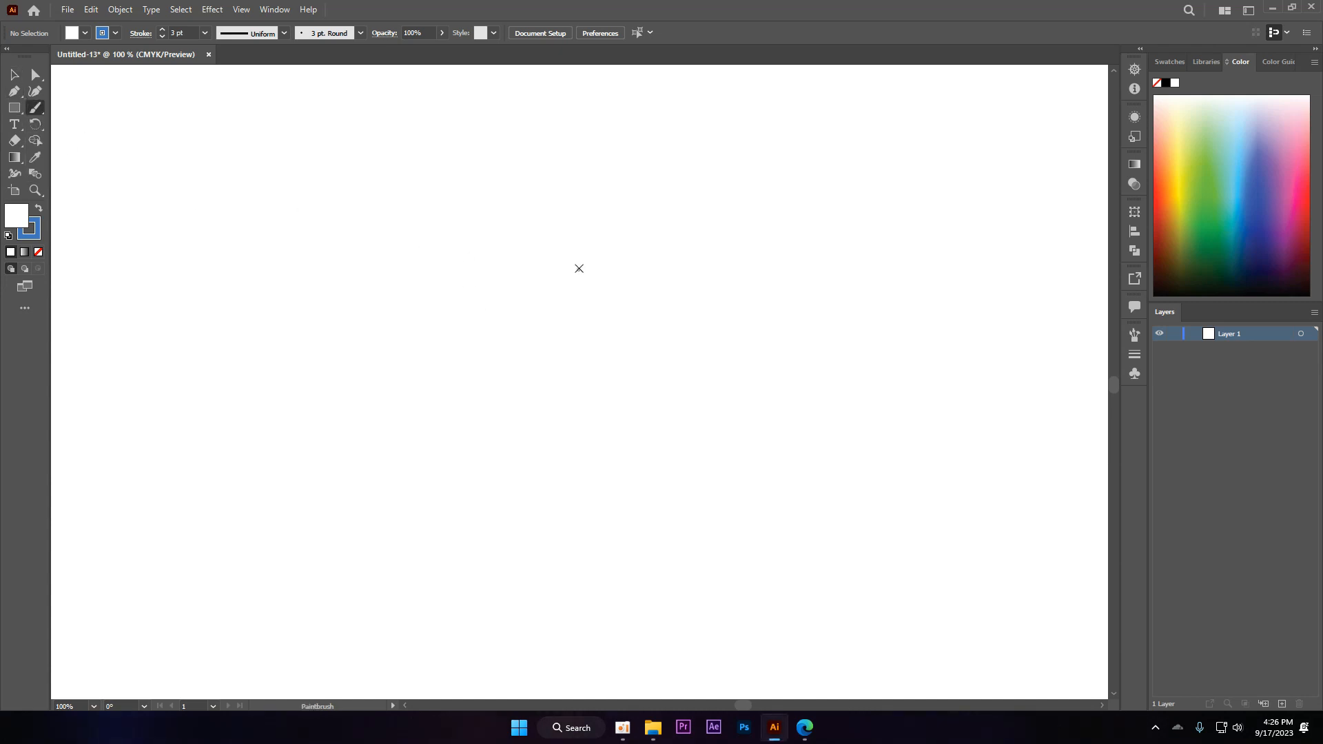
pyautogui.moveTo(555, 213); pyautogui.dragTo(369, 538)
pyautogui.hotkey('ctrl', 'z')
pyautogui.moveTo(340, 186); pyautogui.dragTo(362, 527)
pyautogui.moveTo(434, 501); pyautogui.dragTo(414, 576)
pyautogui.hotkey('ctrl', 'z')
pyautogui.moveTo(408, 164)
pyautogui.mouseDown()
pyautogui.moveTo(600, 552)
pyautogui.moveTo(241, 292)
pyautogui.mouseUp()
pyautogui.hotkey('ctrl', 'z')
pyautogui.moveTo(412, 153)
pyautogui.mouseDown()
pyautogui.moveTo(467, 426)
pyautogui.moveTo(429, 350)
pyautogui.moveTo(445, 260)
pyautogui.moveTo(414, 153)
pyautogui.mouseUp()
pyautogui.hotkey('ctrl', 'z')
# - Paint three overlapping curved strokes with the Paintbrush Tool, and undo them
pyautogui.moveTo(638, 130)
pyautogui.mouseDown()
pyautogui.moveTo(487, 216)
pyautogui.moveTo(437, 502)
pyautogui.mouseUp()
pyautogui.moveTo(580, 198)
pyautogui.mouseDown()
pyautogui.moveTo(712, 473)
pyautogui.moveTo(431, 691)
pyautogui.mouseUp()
pyautogui.moveTo(385, 420); pyautogui.dragTo(266, 343)
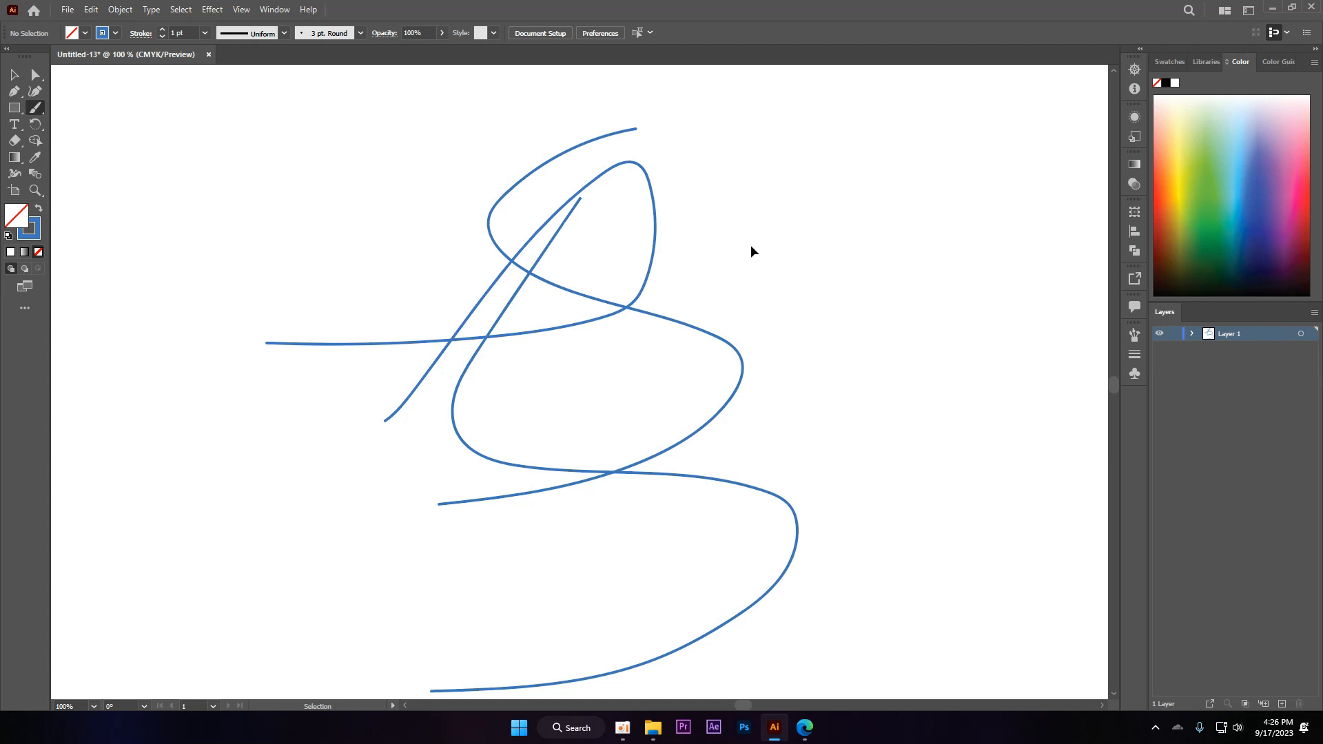
pyautogui.hotkey('ctrl', 'z')
pyautogui.hotkey('ctrl', 'z')
# - Place point text on the upper part of the empty canvas reading "THIS IS A CLASS OF GRAPHICS DESIGN"
pyautogui.click(15, 124)
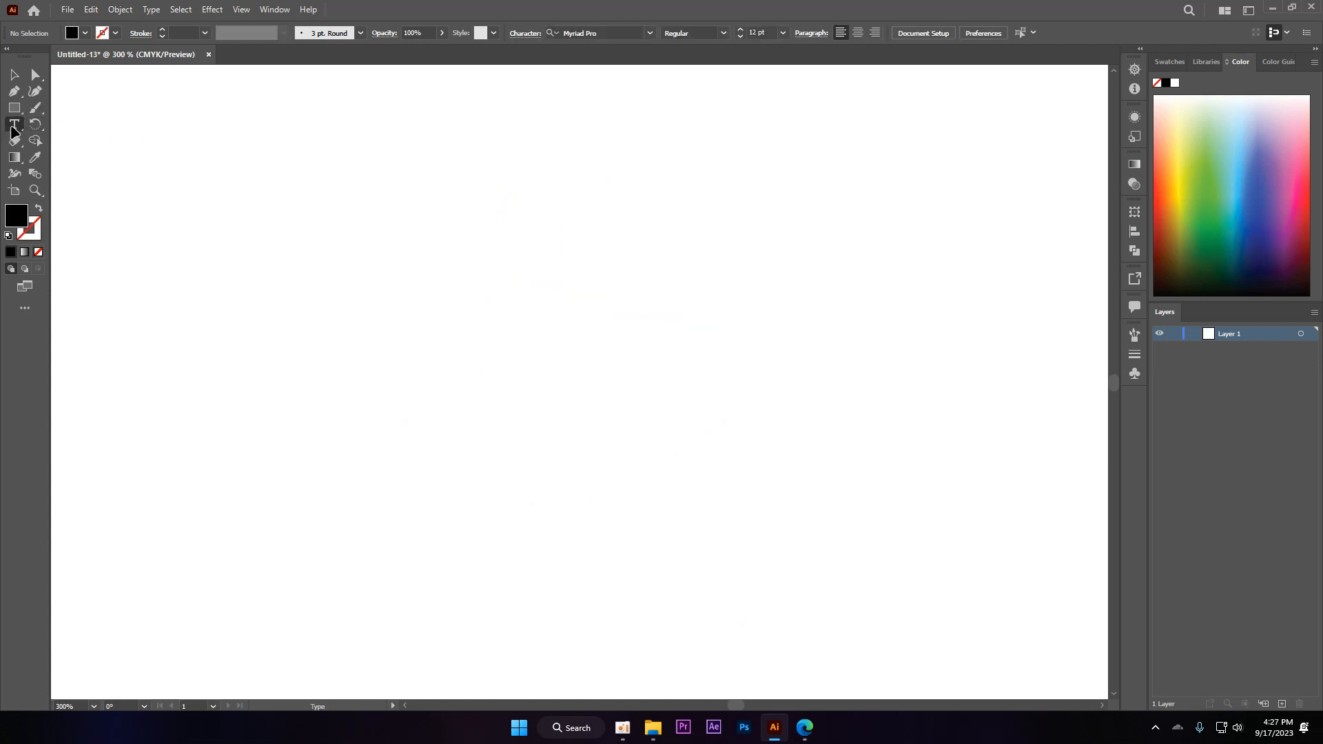
pyautogui.click(274, 290)
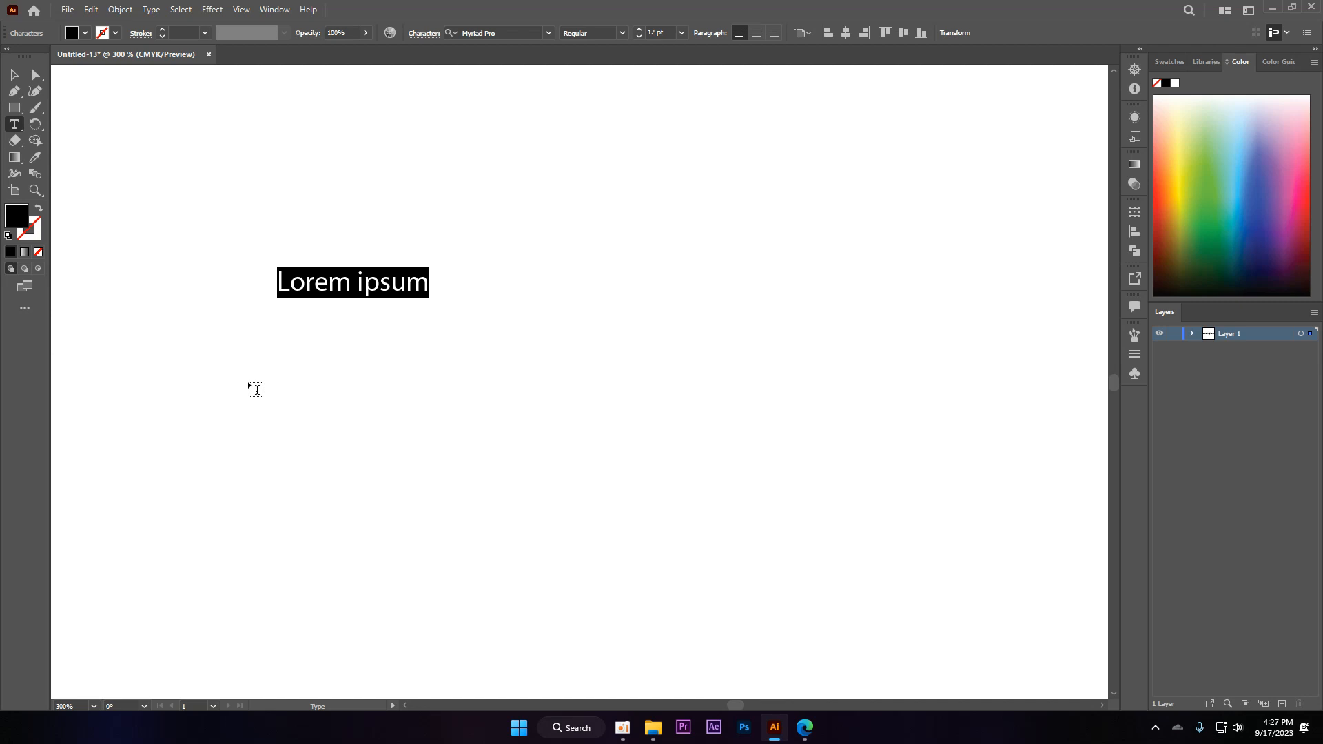
pyautogui.write('THIS IS A CL')
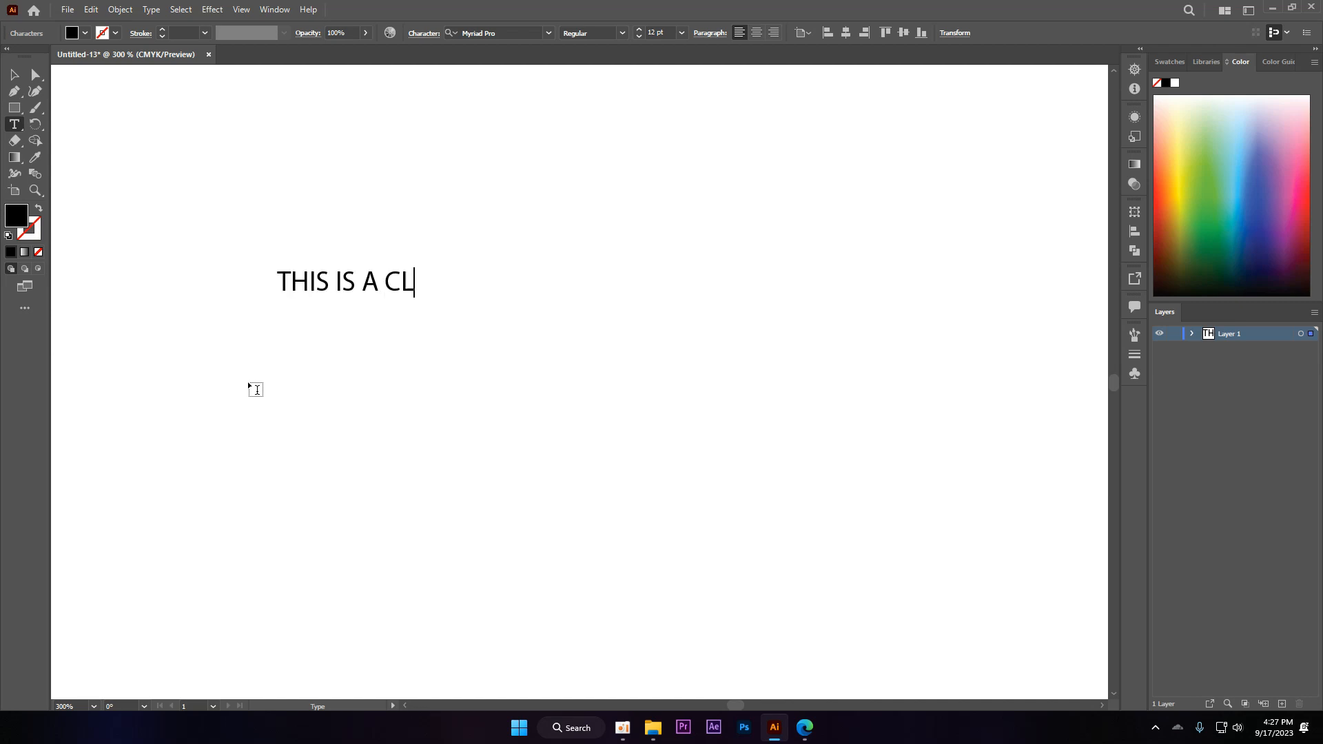
pyautogui.write('ASS OF GRA')
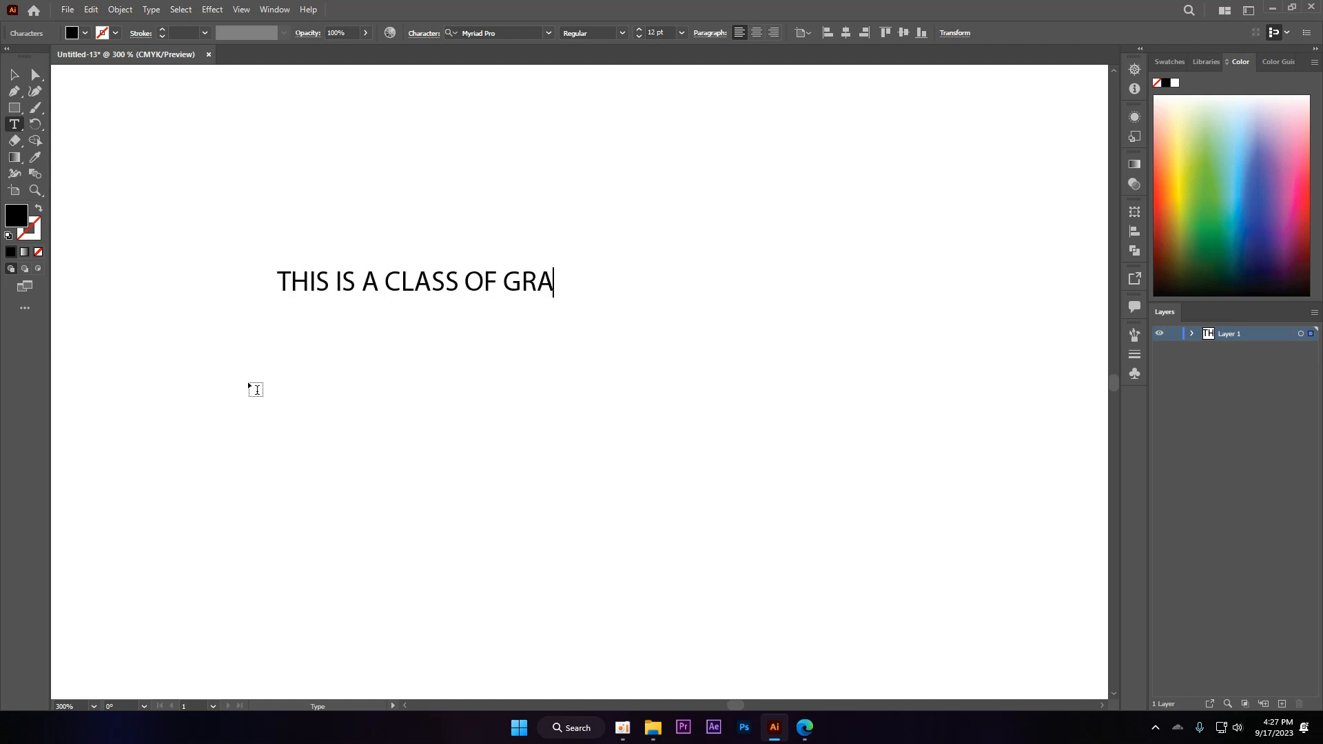
pyautogui.write('PHICS DESIGN')
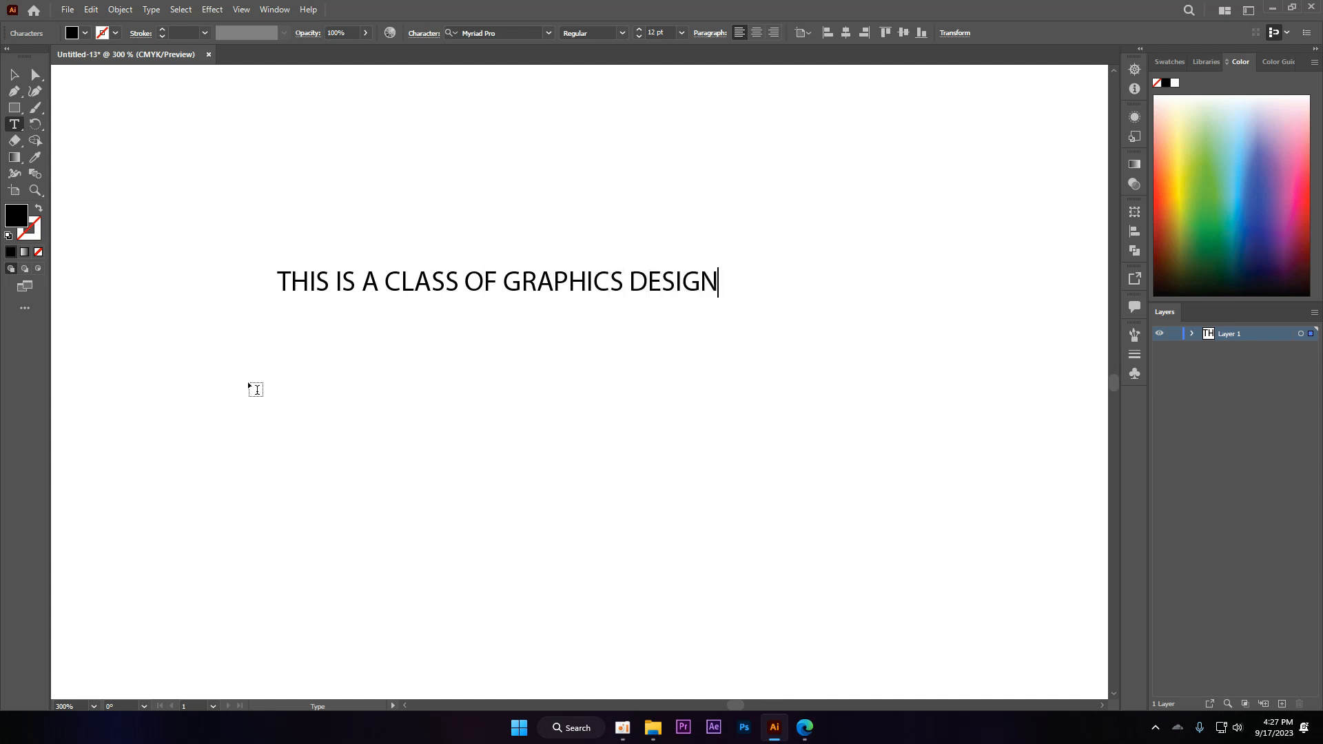
# - Add a blank line, a line with "FROM" and the presenter's full name, and a last line reading "WEBBDNET"
pyautogui.press('Return')
pyautogui.write('FROM ATIQUR rAHMAN')
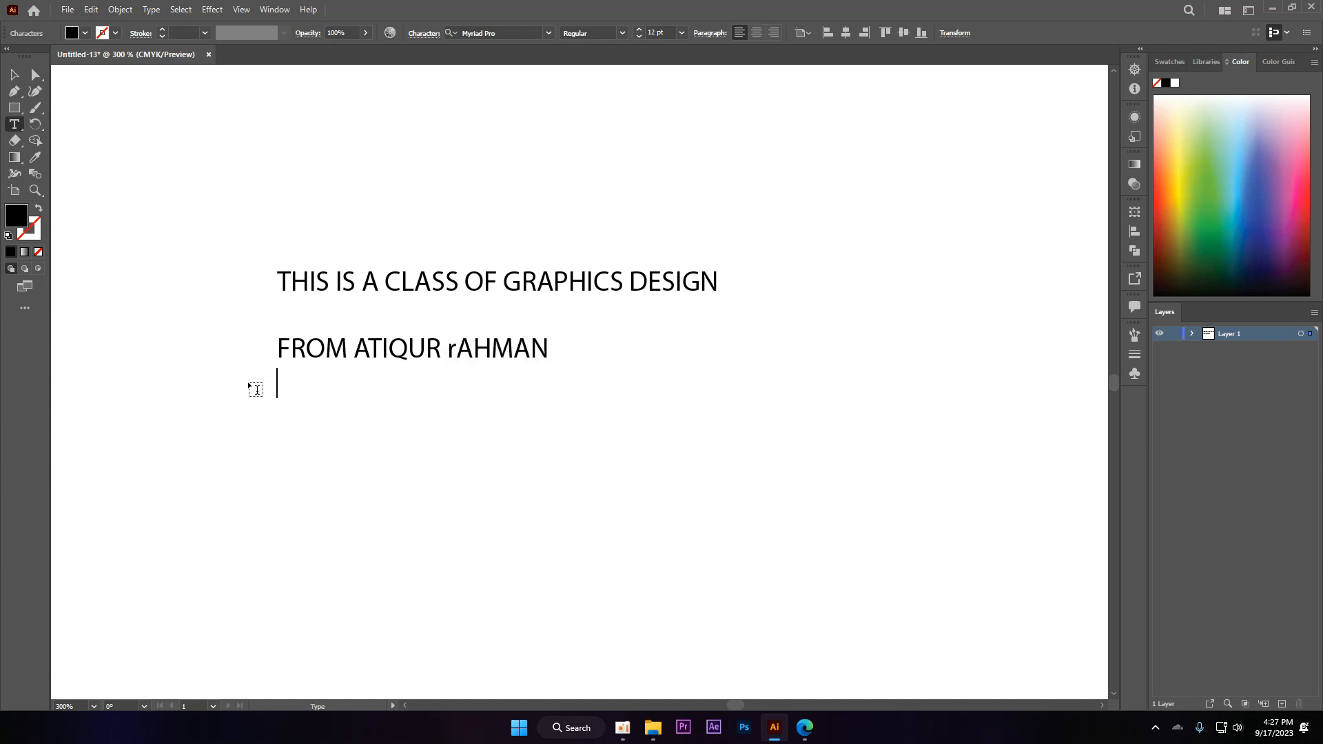
pyautogui.write('WEBBE')
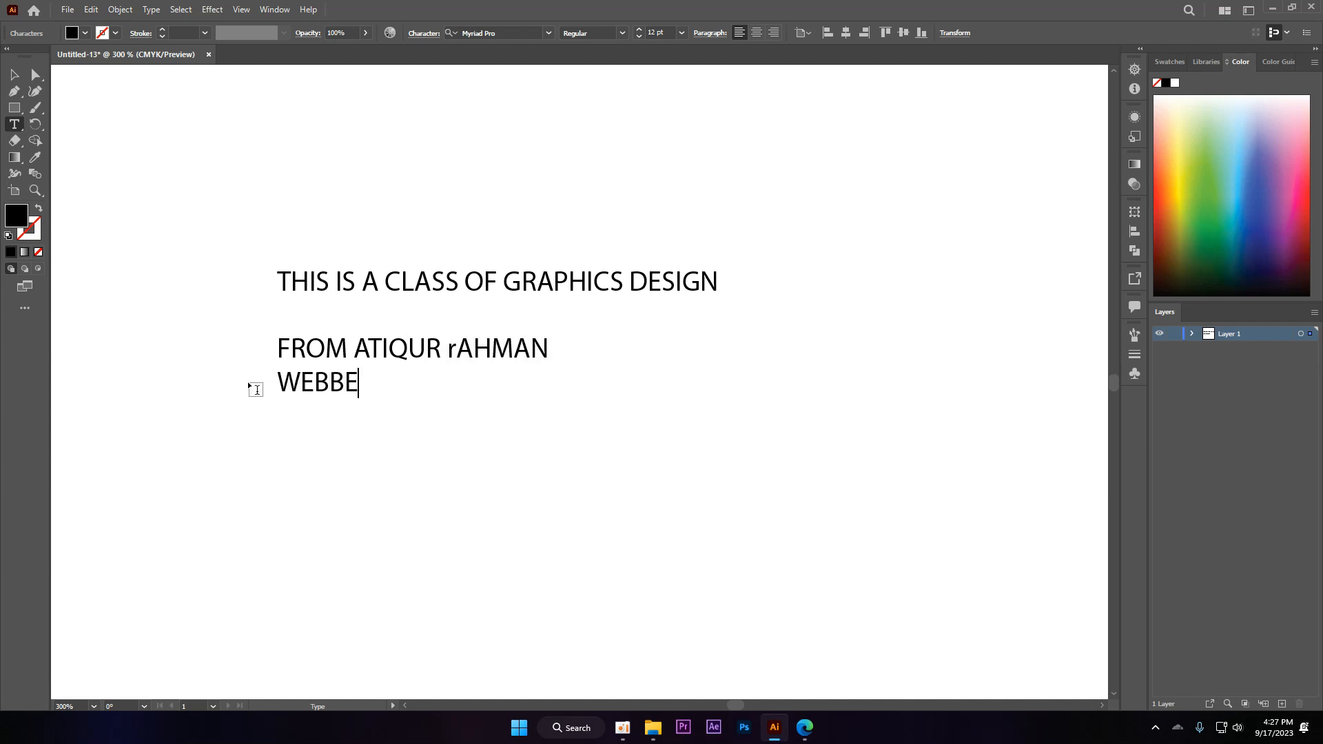
pyautogui.press('BackSpace')
pyautogui.write('DNET')
# - Enlarge the whole text block proportionally from its upper-right corner to about 15.7 pt
pyautogui.click(21, 78)
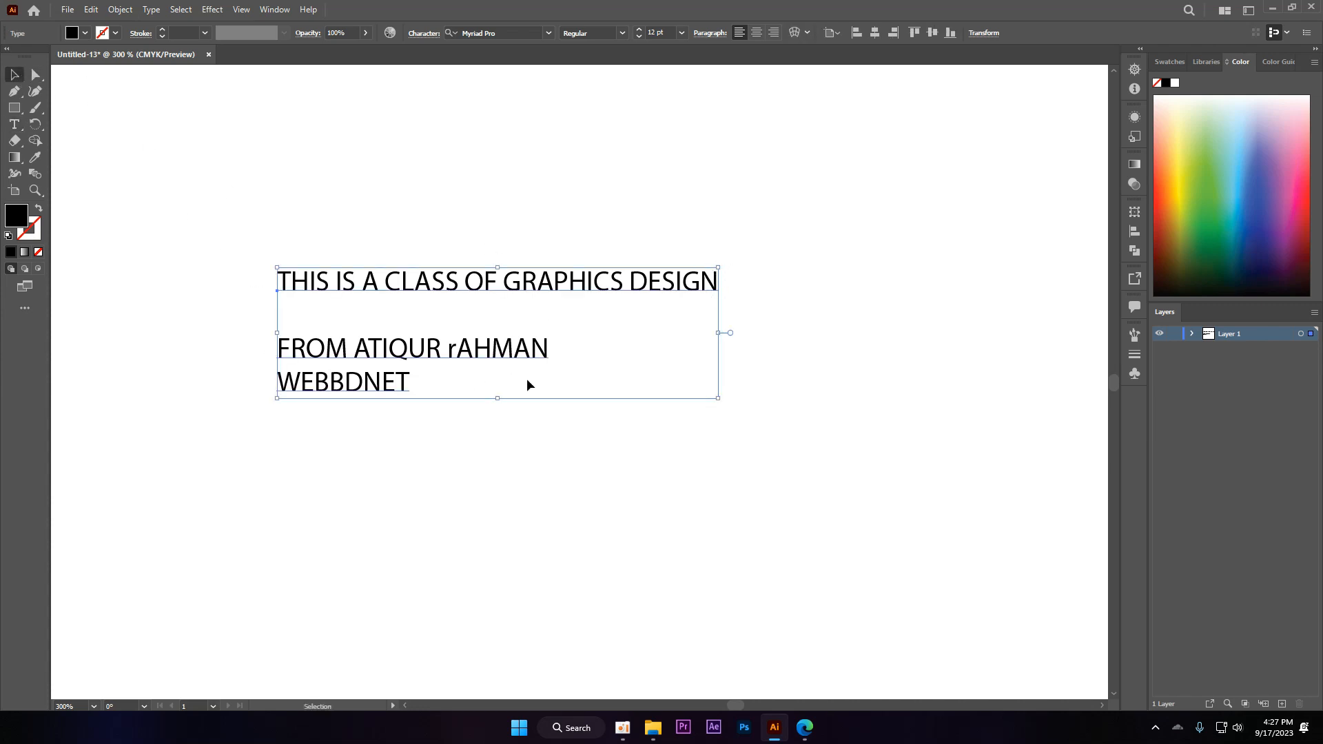
pyautogui.moveTo(718, 267); pyautogui.dragTo(854, 168)
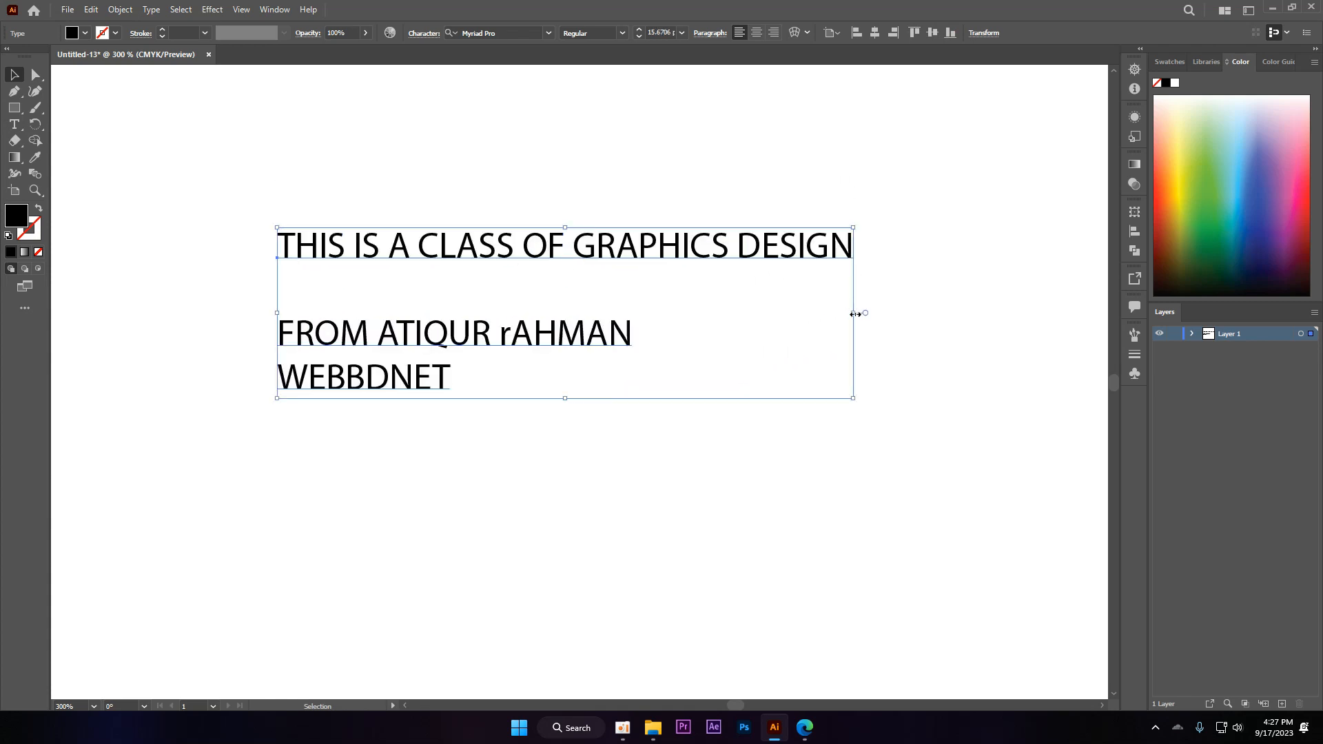
# - Try squeezing the text block horizontally and rotating it by its bounding box, and undo the changes
pyautogui.moveTo(855, 313); pyautogui.dragTo(480, 322)
pyautogui.click(859, 219)
pyautogui.moveTo(873, 227)
pyautogui.mouseDown()
pyautogui.moveTo(853, 238)
pyautogui.moveTo(857, 302)
pyautogui.moveTo(880, 224)
pyautogui.mouseUp()
pyautogui.hotkey('ctrl', 'z')
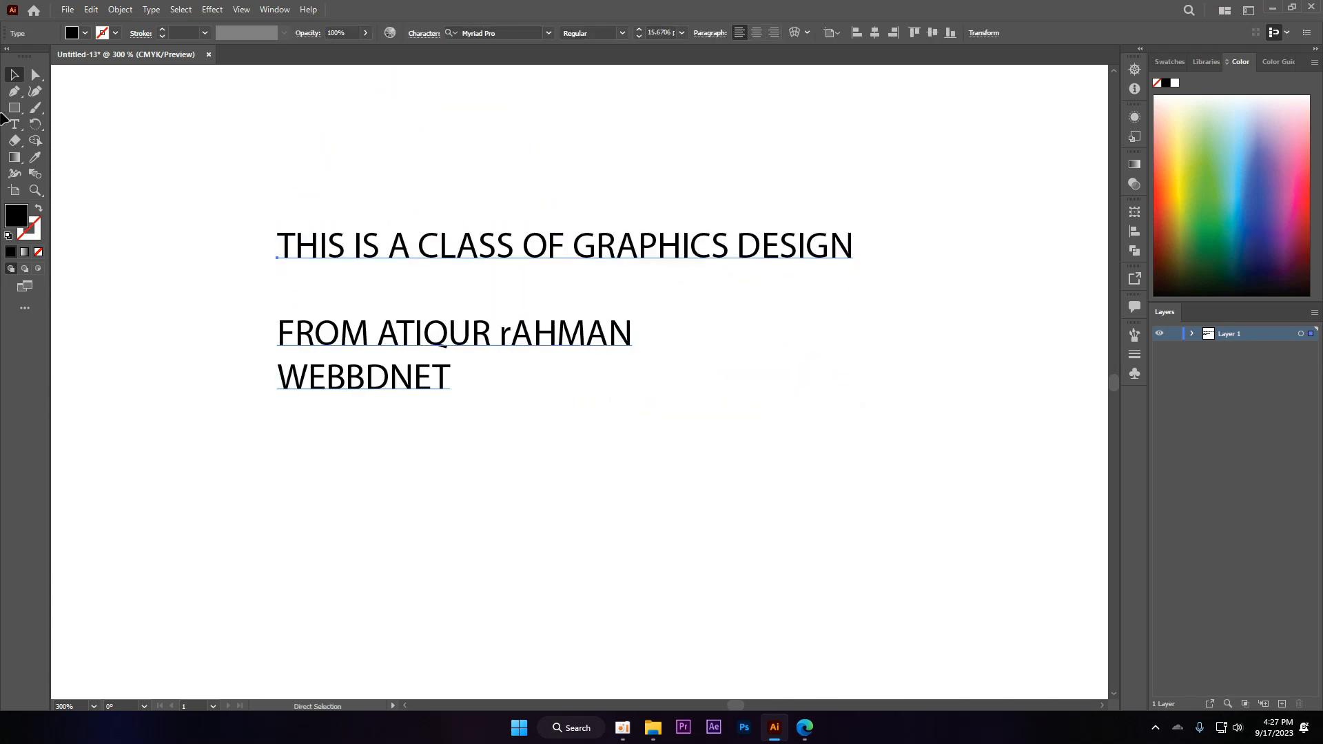
# - Move the text block slightly upward with the Selection Tool
pyautogui.click(34, 127)
pyautogui.click(14, 74)
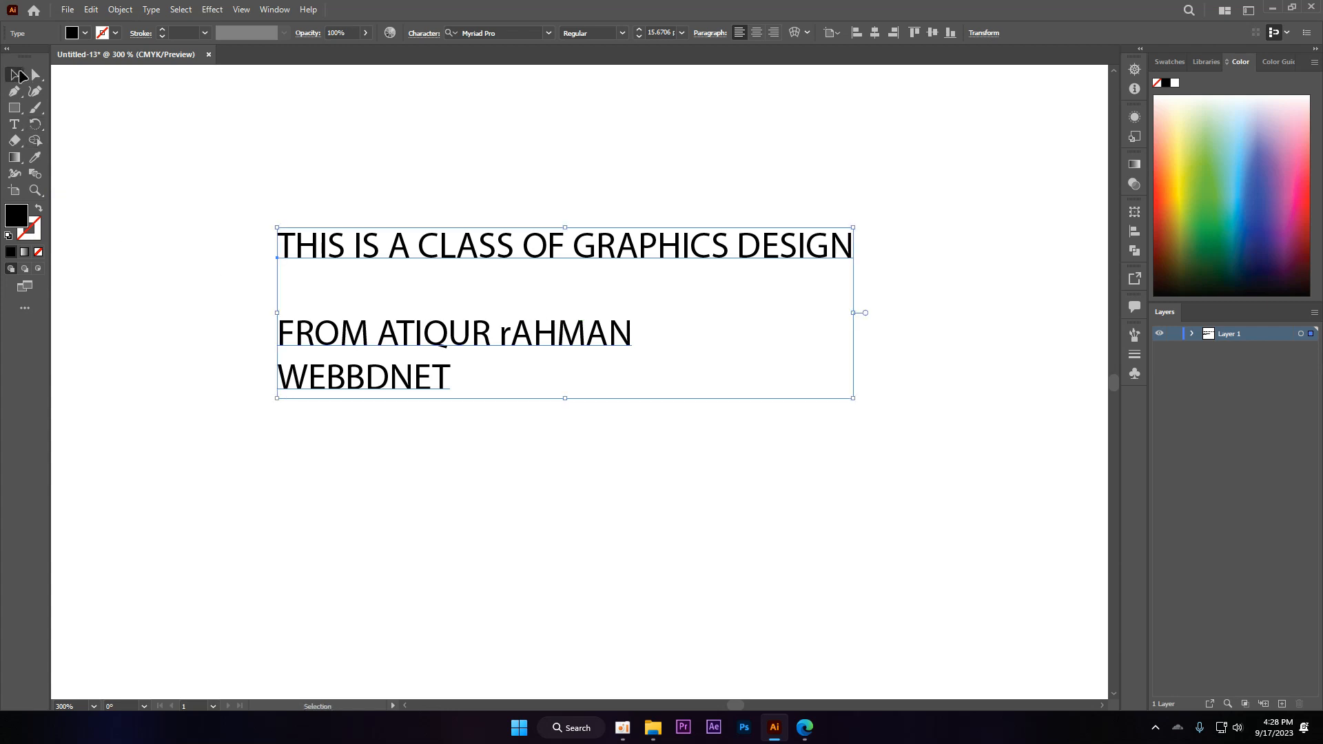
pyautogui.moveTo(557, 257); pyautogui.dragTo(559, 244)
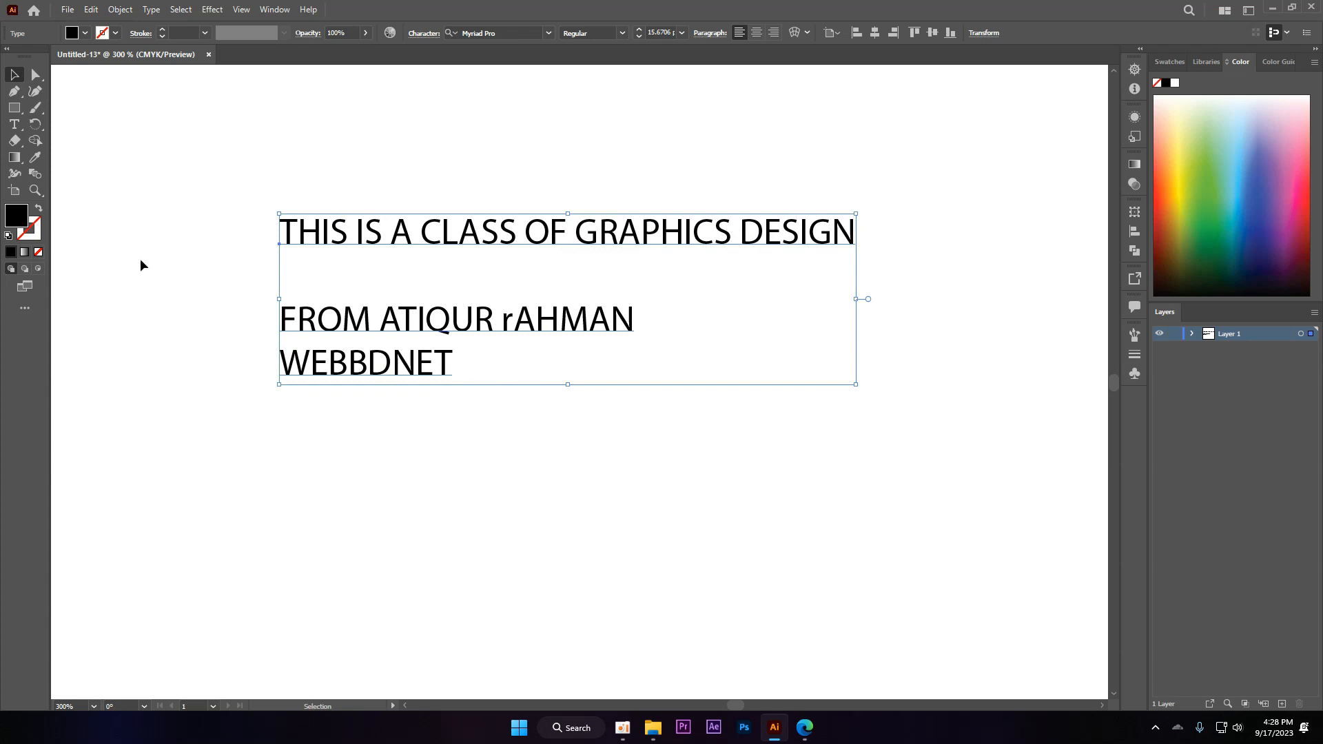
# - Try rotating the text block around its own centre by its bounding box corner, undoing the attempts
pyautogui.click(35, 124)
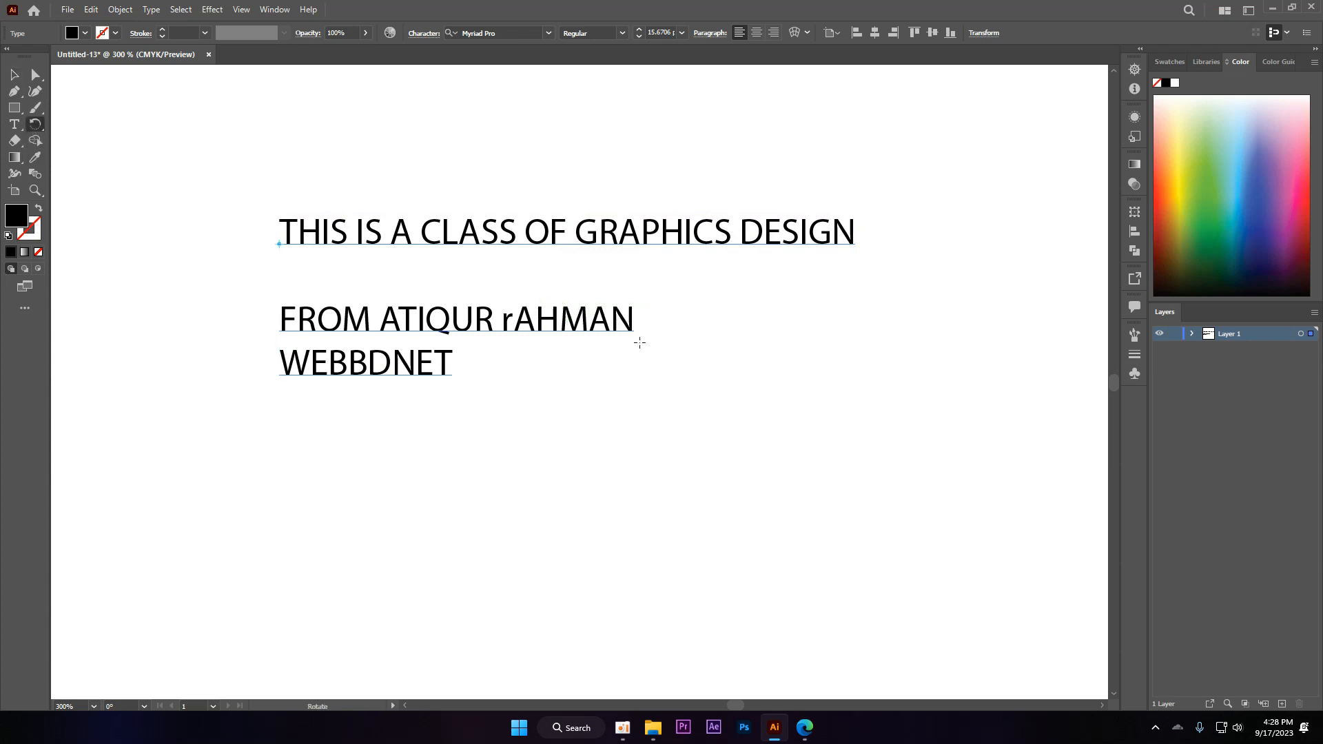
pyautogui.click(14, 74)
pyautogui.moveTo(860, 207); pyautogui.dragTo(814, 220)
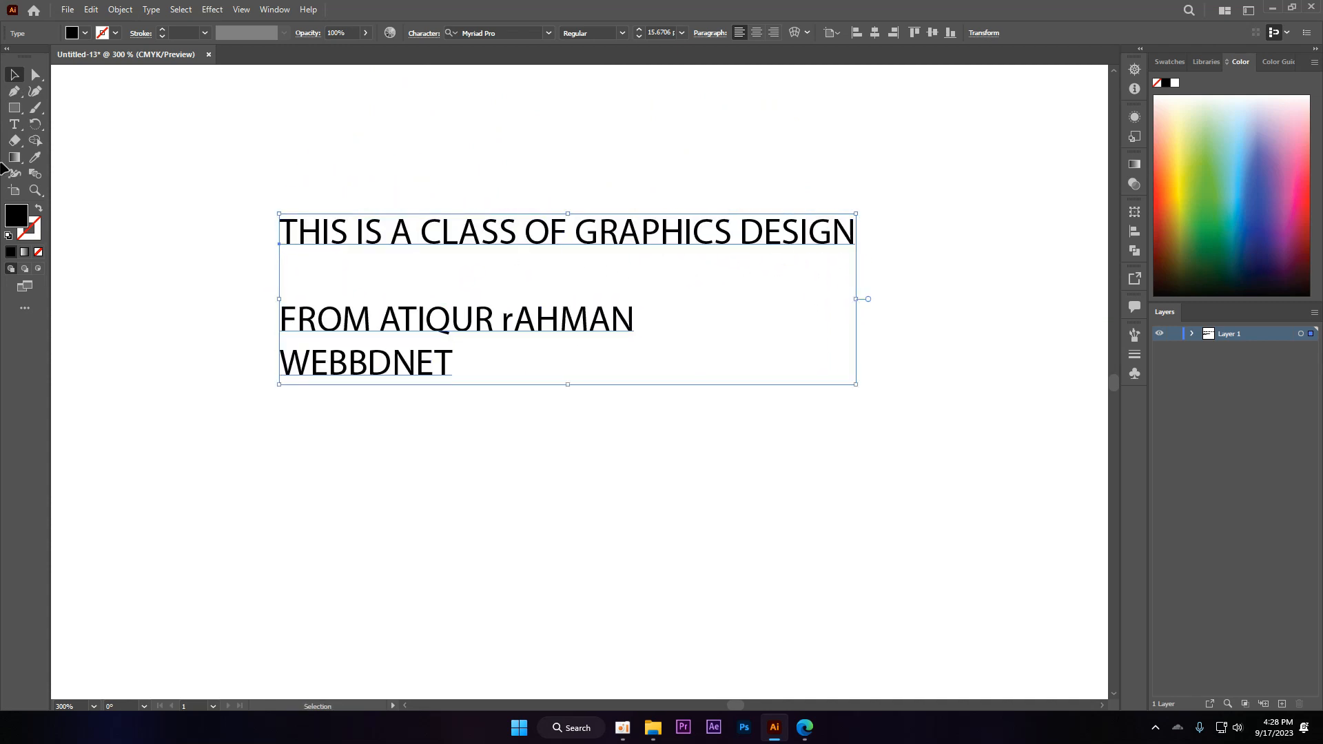
pyautogui.click(35, 124)
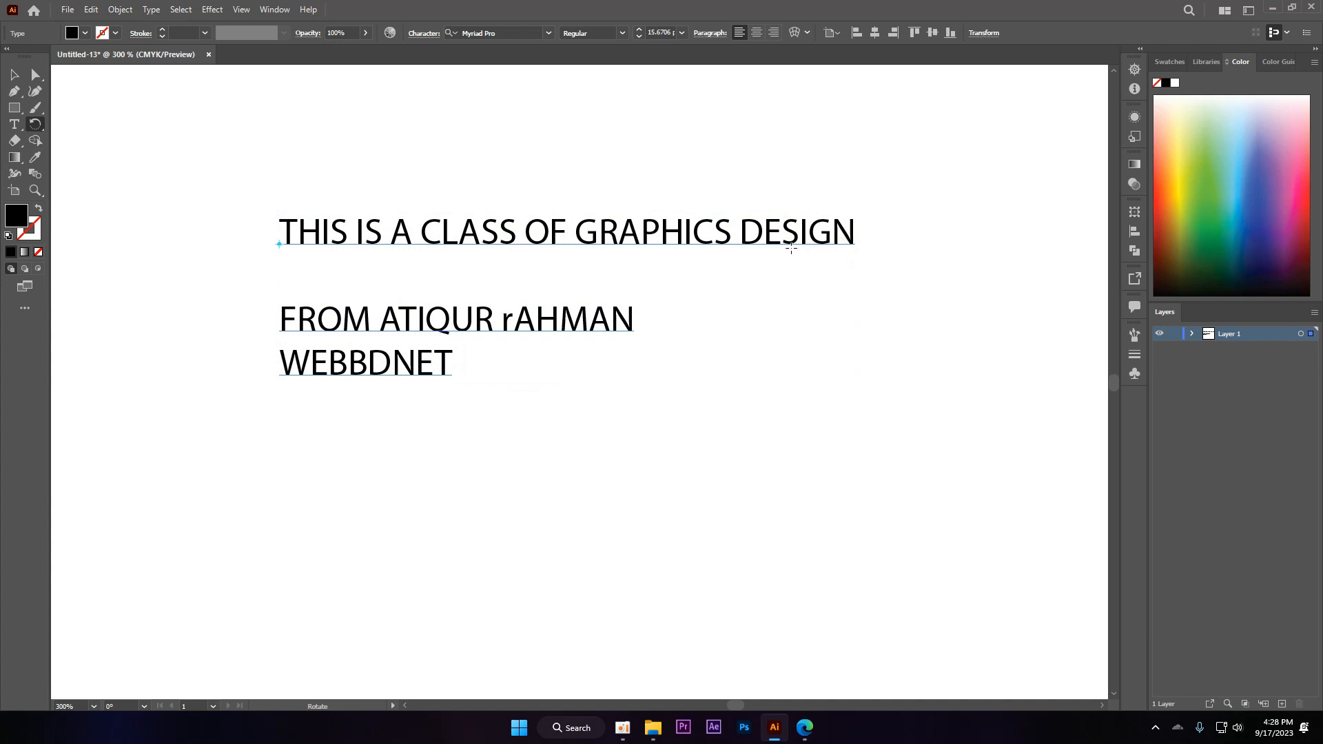
pyautogui.click(768, 245)
pyautogui.press('v')
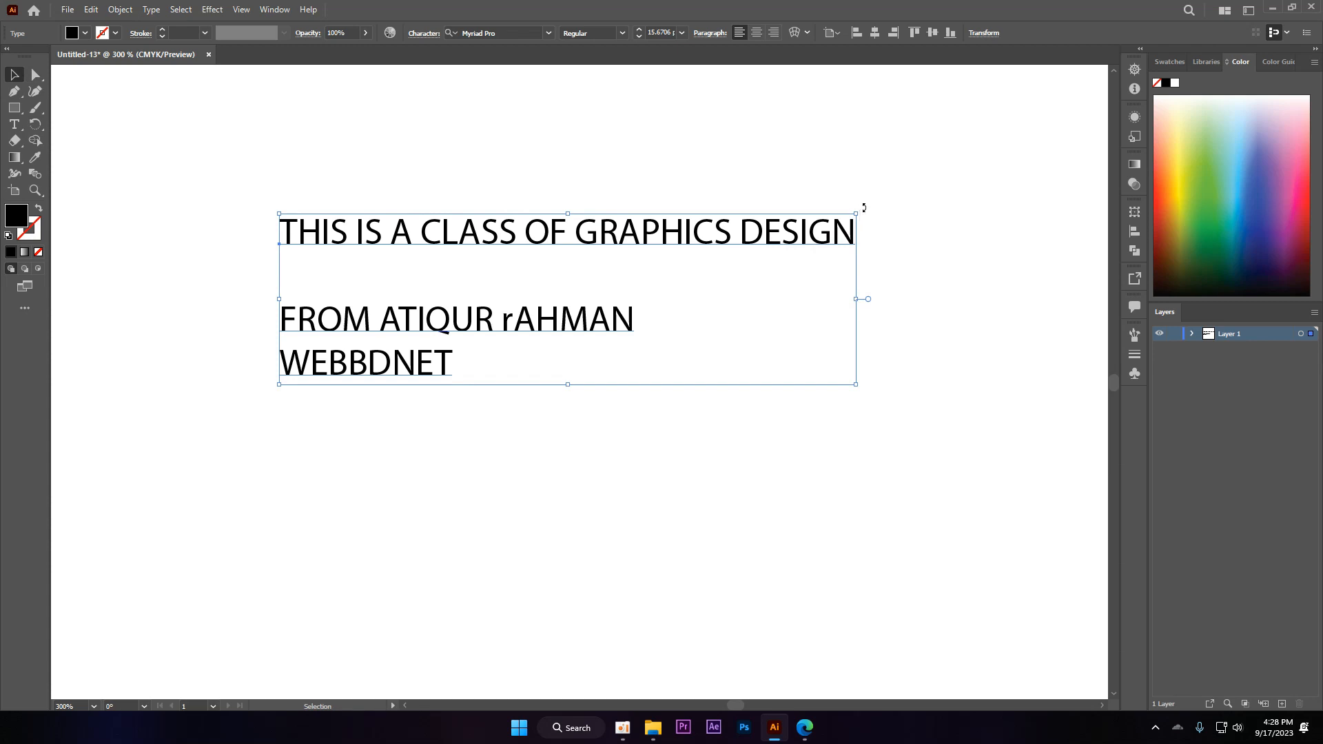
pyautogui.moveTo(859, 211); pyautogui.dragTo(863, 243)
pyautogui.hotkey('ctrl', 'z')
pyautogui.press('a')
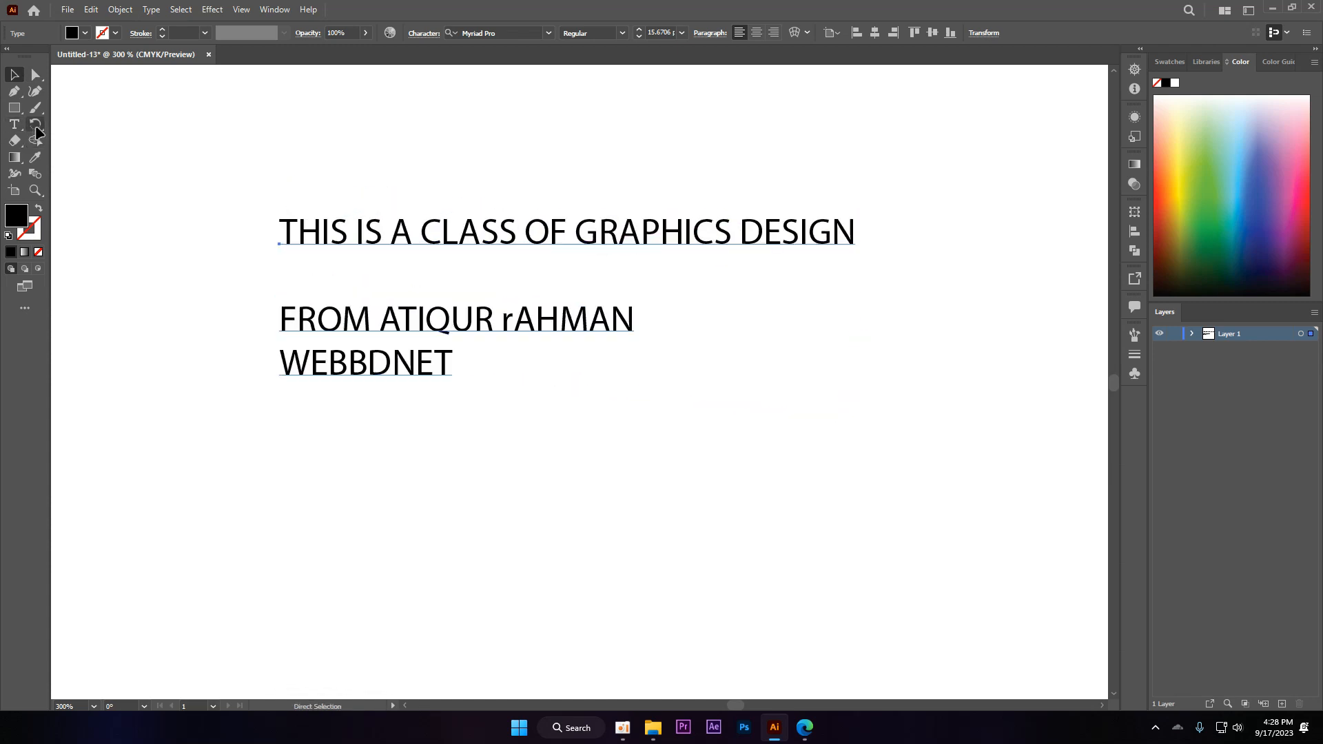
# - Rotate the text block slightly counterclockwise with the Rotate Tool around a pivot at the end of the word DESIGN
pyautogui.click(35, 124)
pyautogui.moveTo(780, 251); pyautogui.dragTo(840, 274)
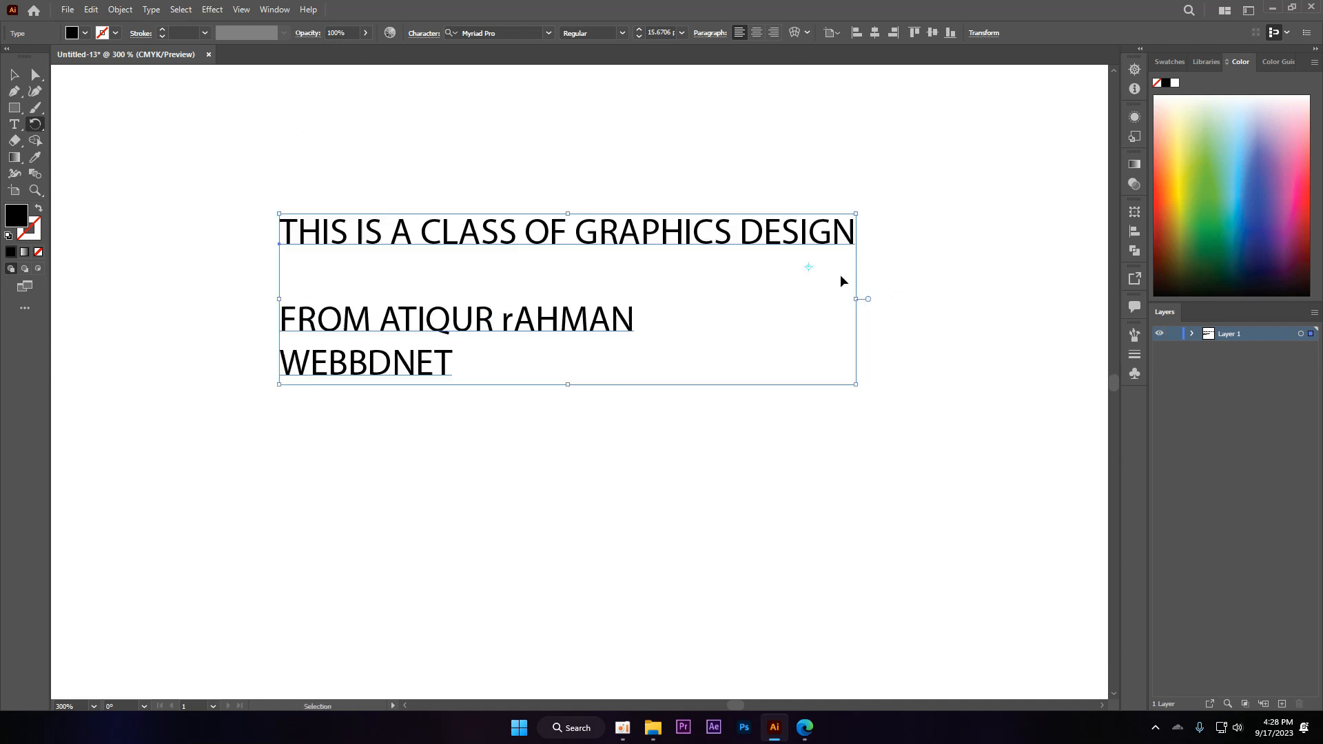
pyautogui.click(840, 247)
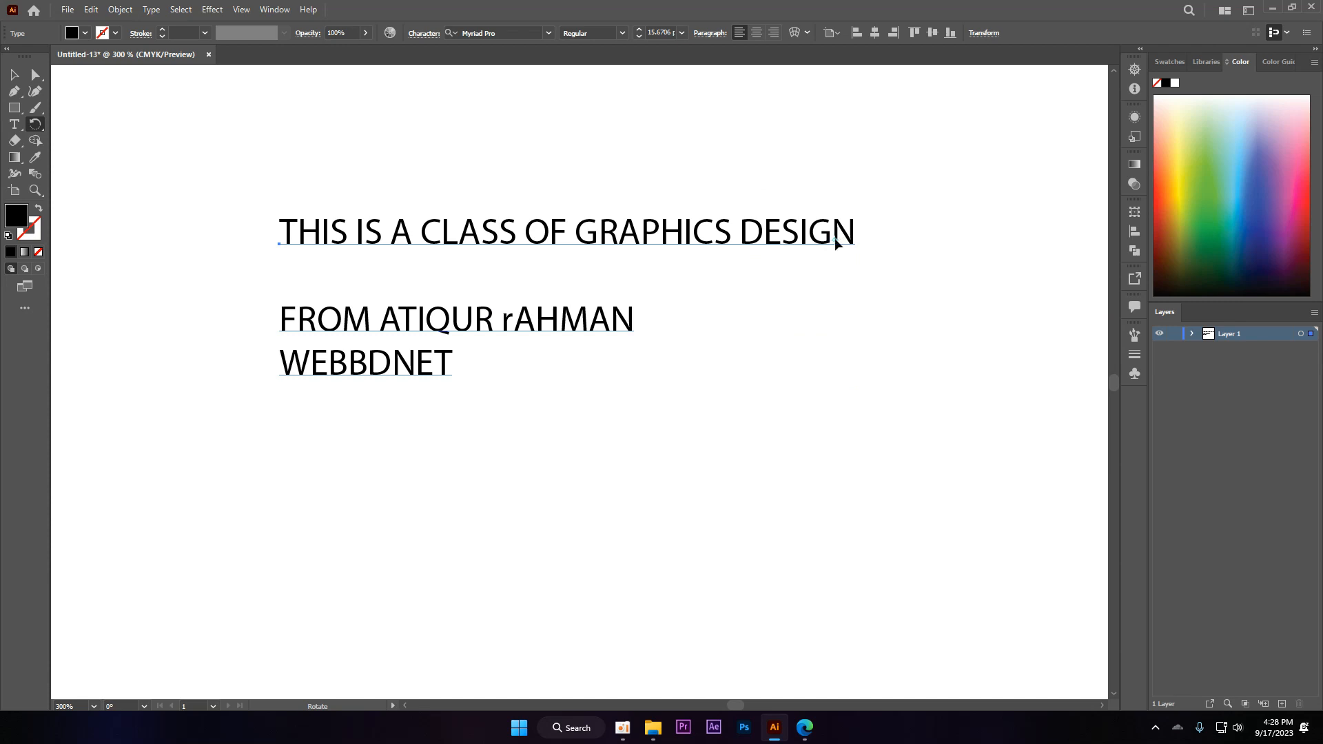
pyautogui.moveTo(835, 282); pyautogui.dragTo(819, 321)
# - Rotate the text block clockwise around pivots near its left edge and its middle, and delete it
pyautogui.click(286, 296)
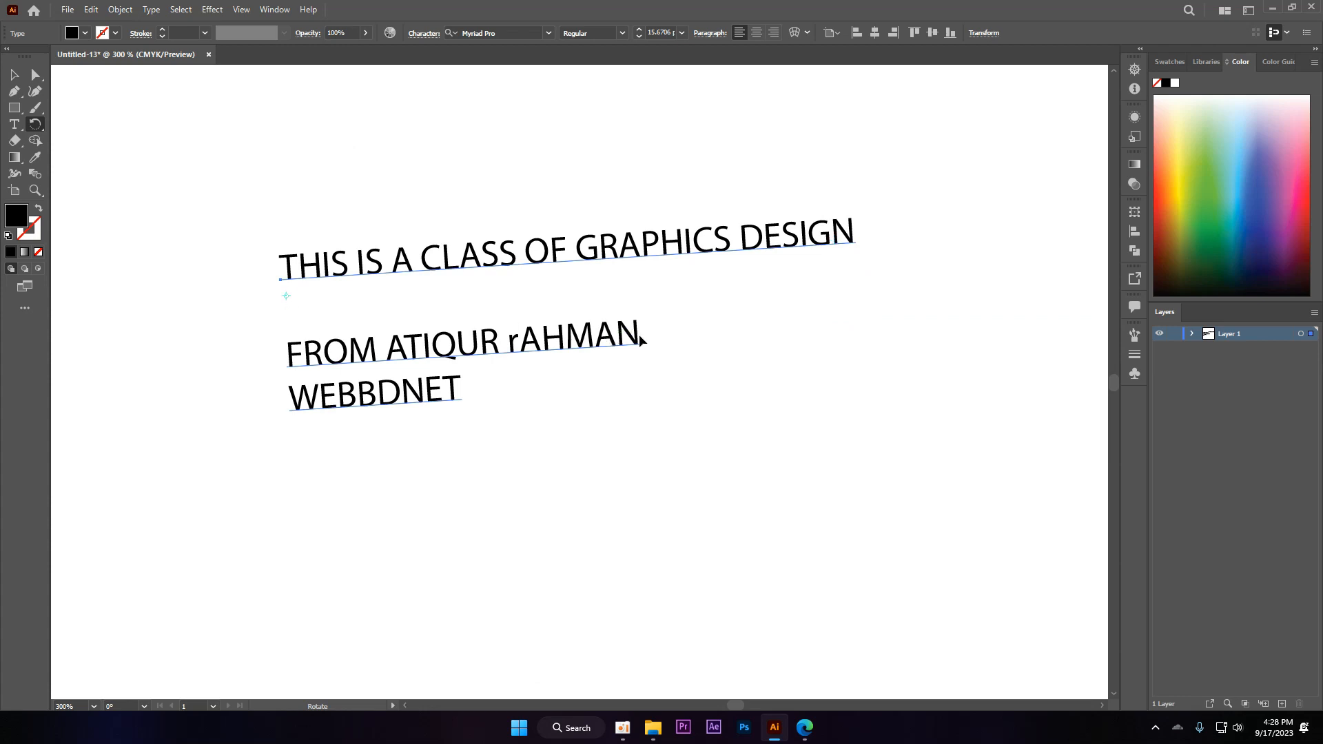
pyautogui.moveTo(908, 312); pyautogui.dragTo(792, 337)
pyautogui.click(538, 330)
pyautogui.moveTo(534, 454); pyautogui.dragTo(505, 460)
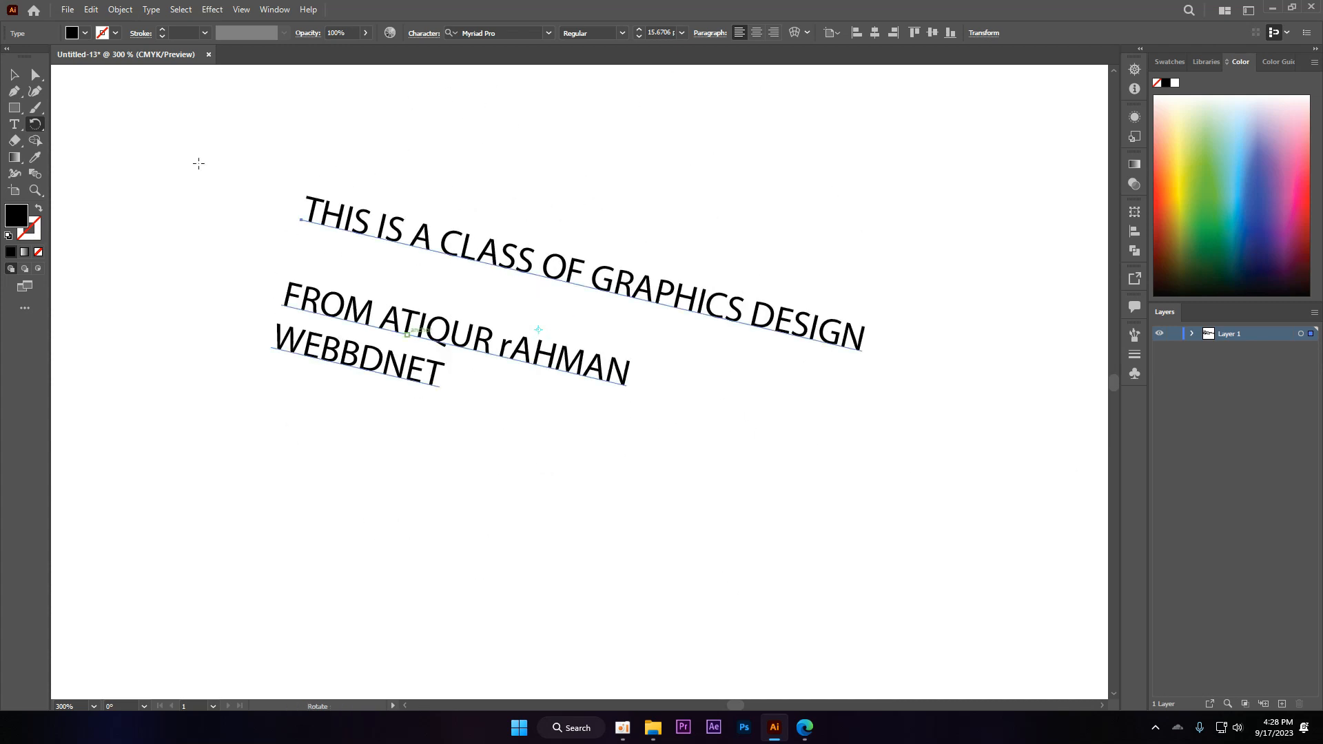
pyautogui.press('Delete')
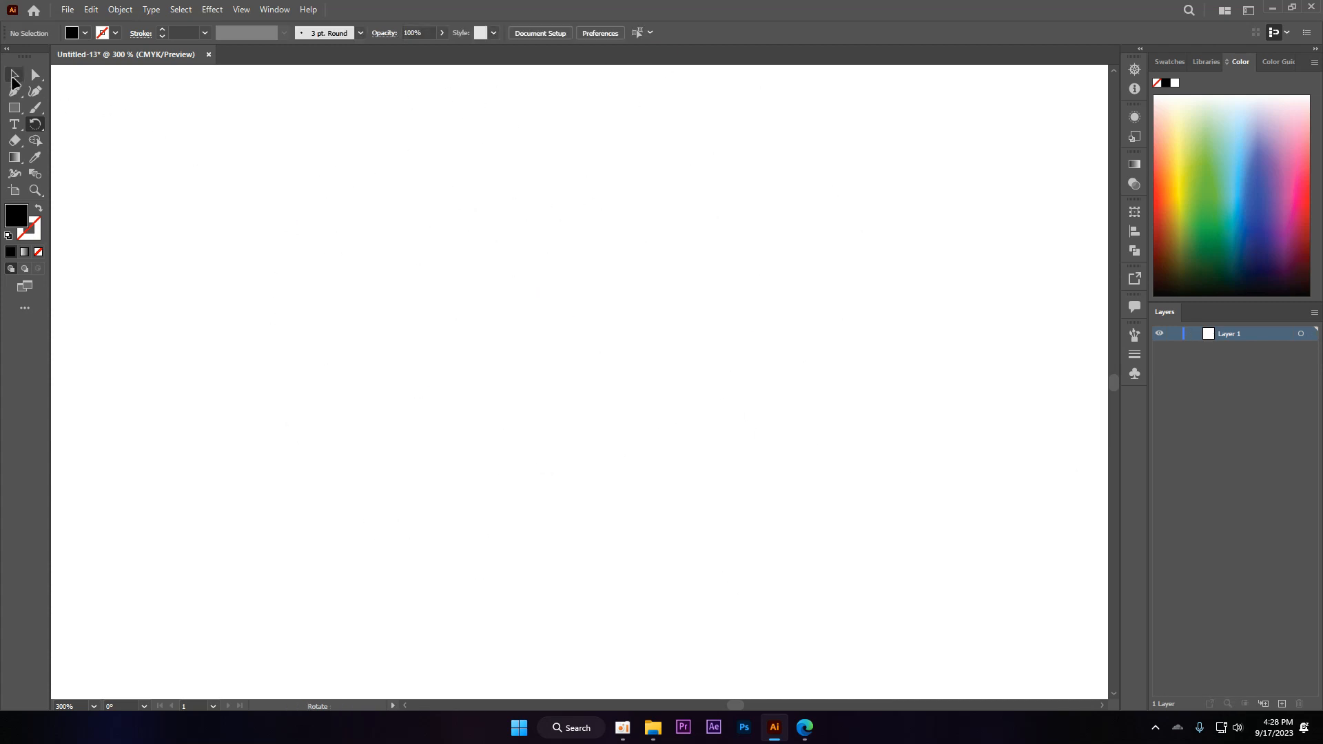
pyautogui.click(35, 140)
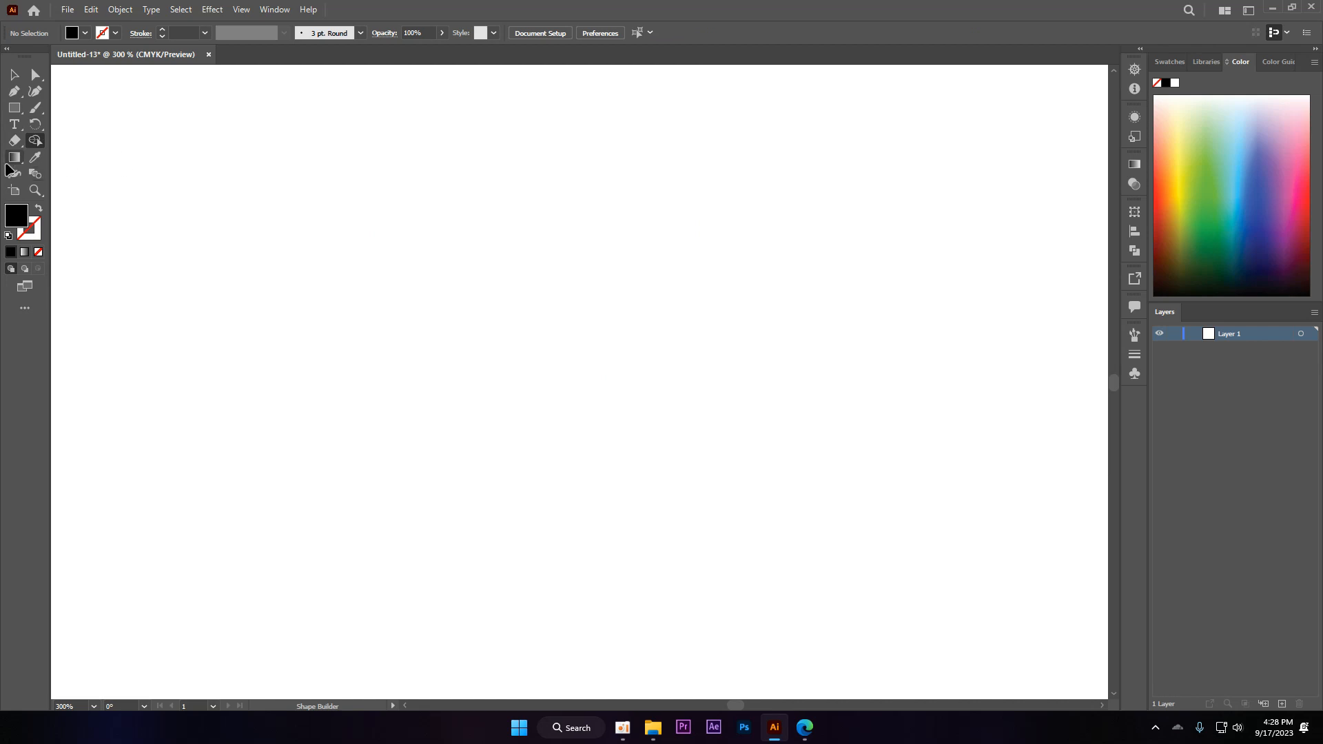
pyautogui.click(14, 158)
pyautogui.click(35, 158)
pyautogui.click(14, 159)
pyautogui.click(35, 174)
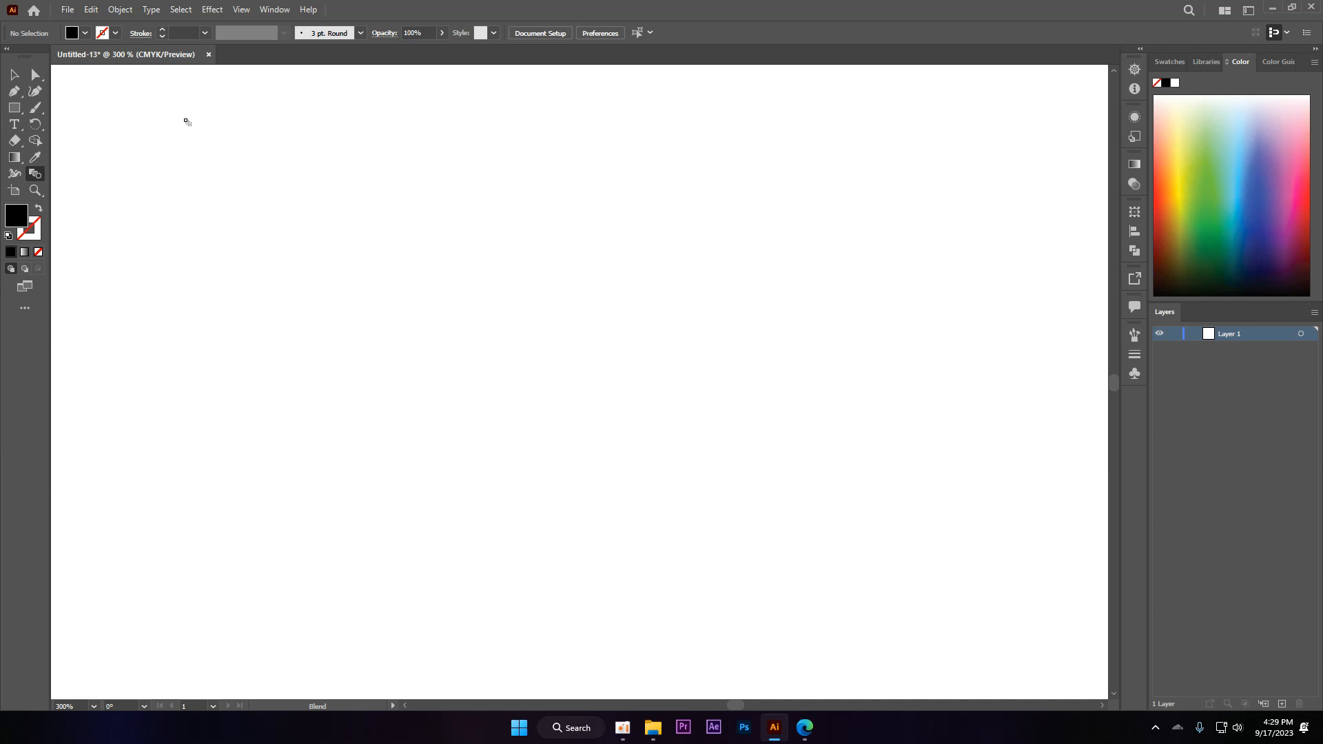
pyautogui.click(15, 75)
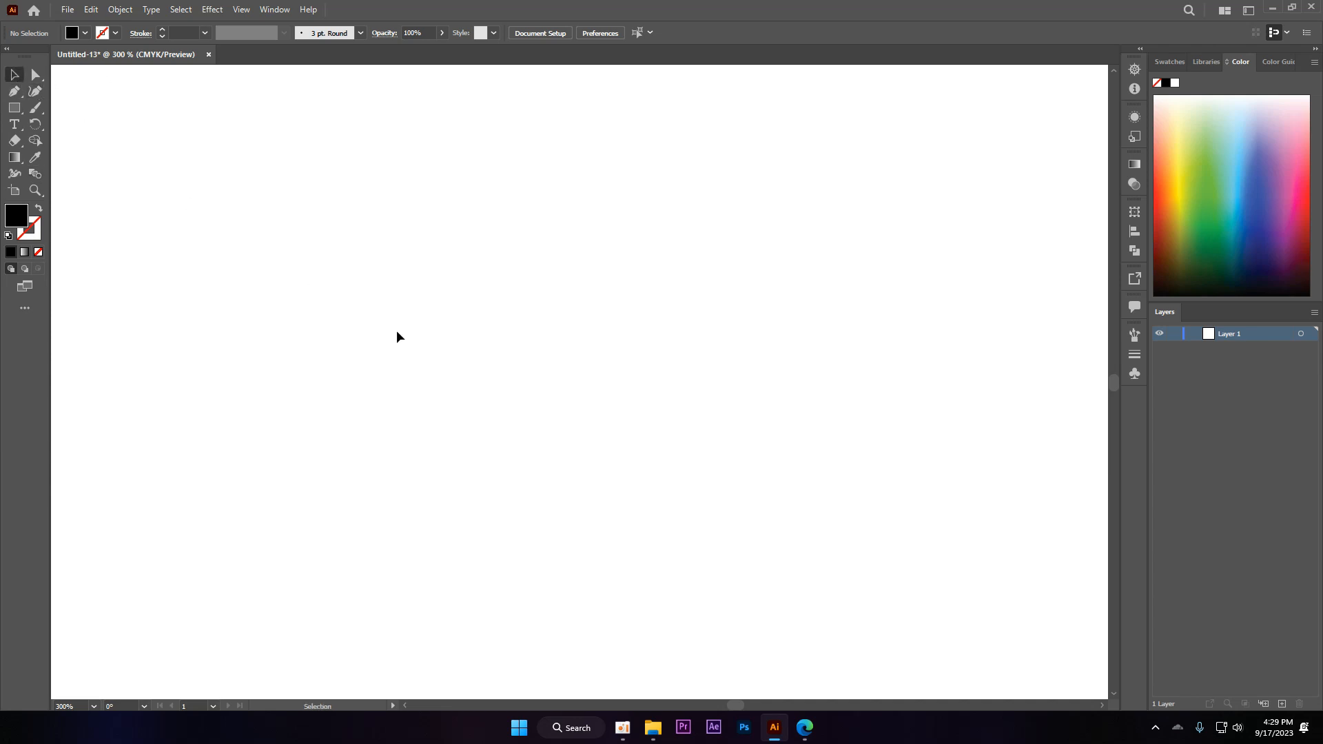